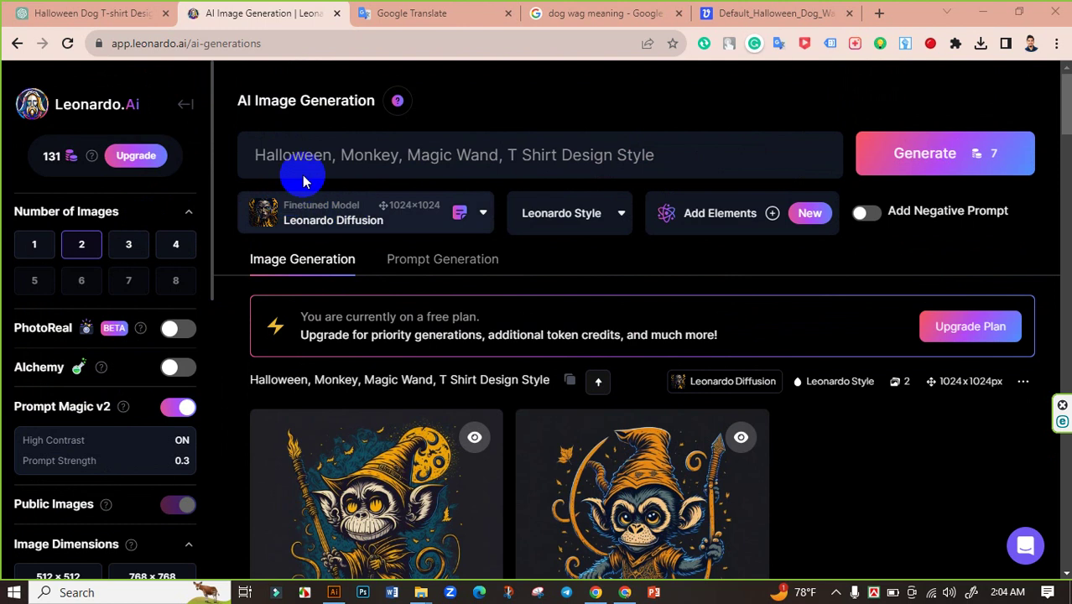
Switch to ChatGPT and highlight the phrase "Mummy's Little Monkey" at the end of the slogan list
left_click(67, 9)
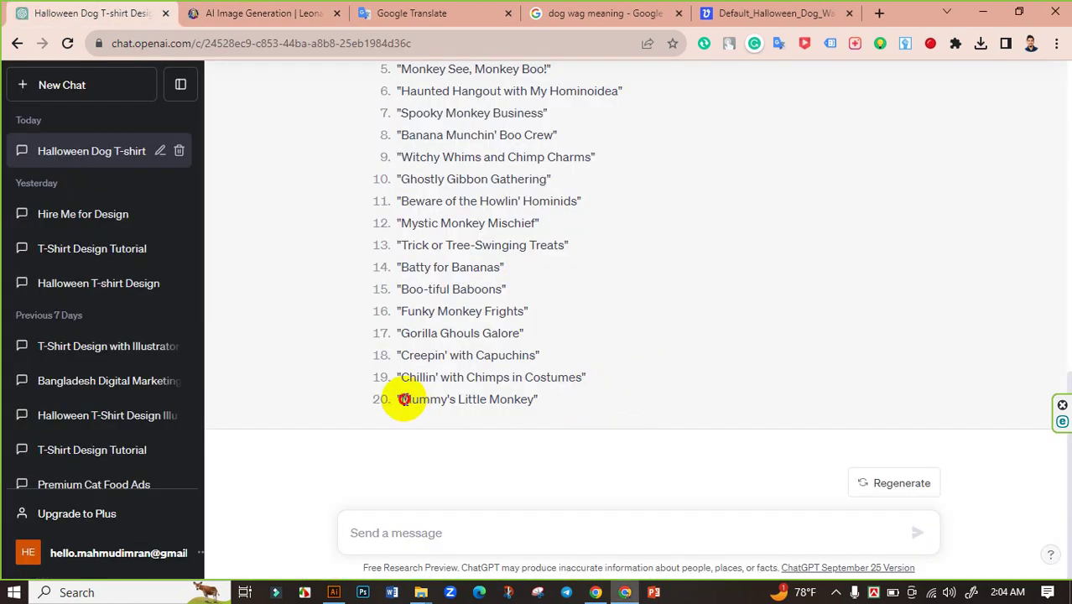
left_click_drag(402, 400, 531, 402)
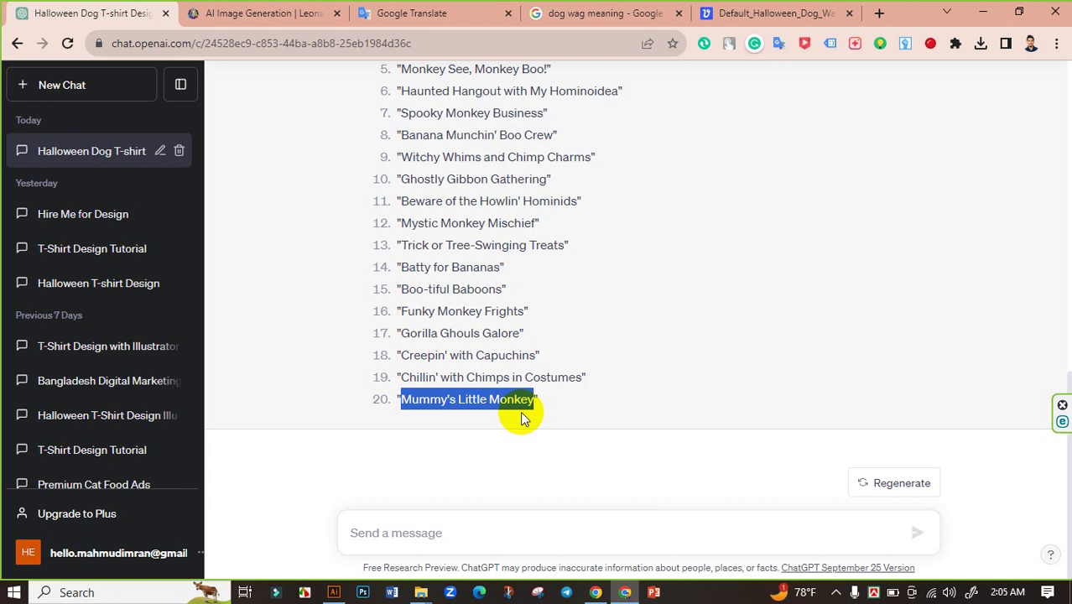
Switch to Leonardo.Ai and review the generation settings, including number of images, Prompt Magic, image dimensions and guidance scale
left_click(256, 13)
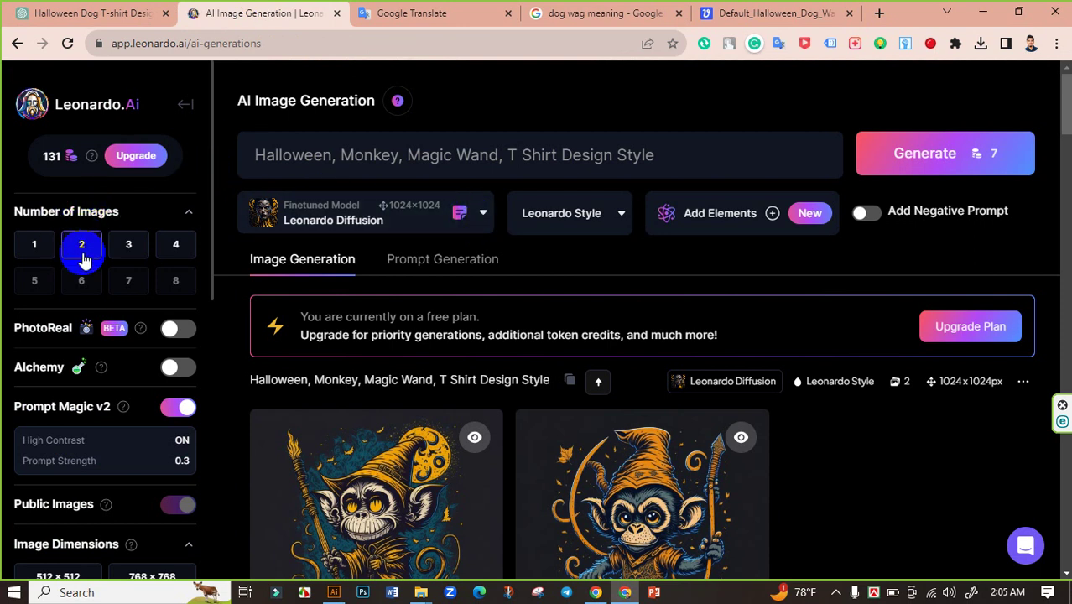
scroll(81, 260, "down", 2)
left_click(178, 255)
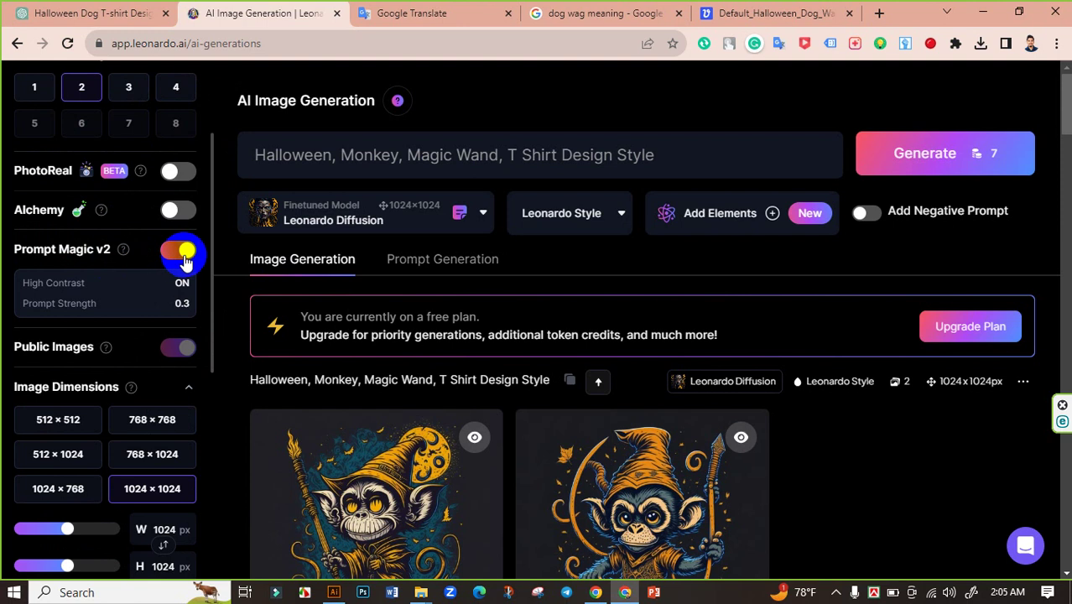
scroll(172, 277, "down", 1)
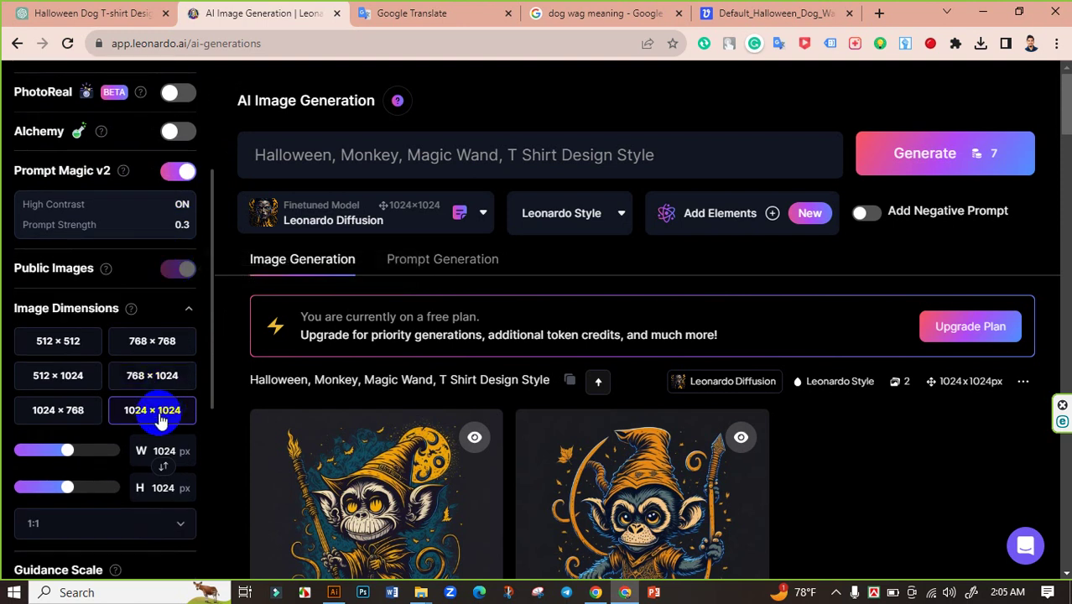
scroll(203, 417, "down", 2)
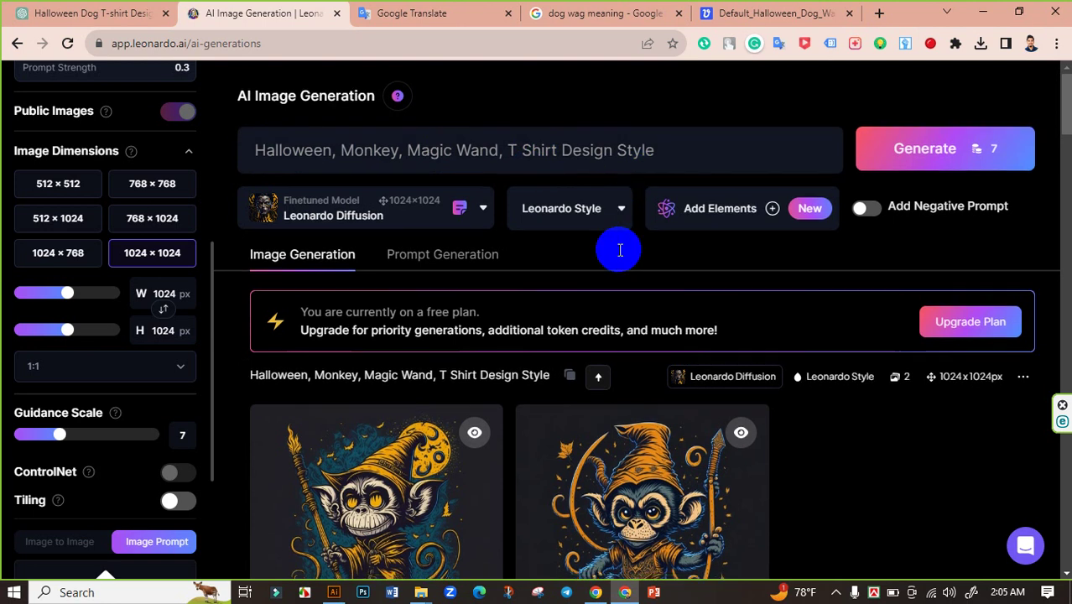
scroll(617, 246, "down", 2)
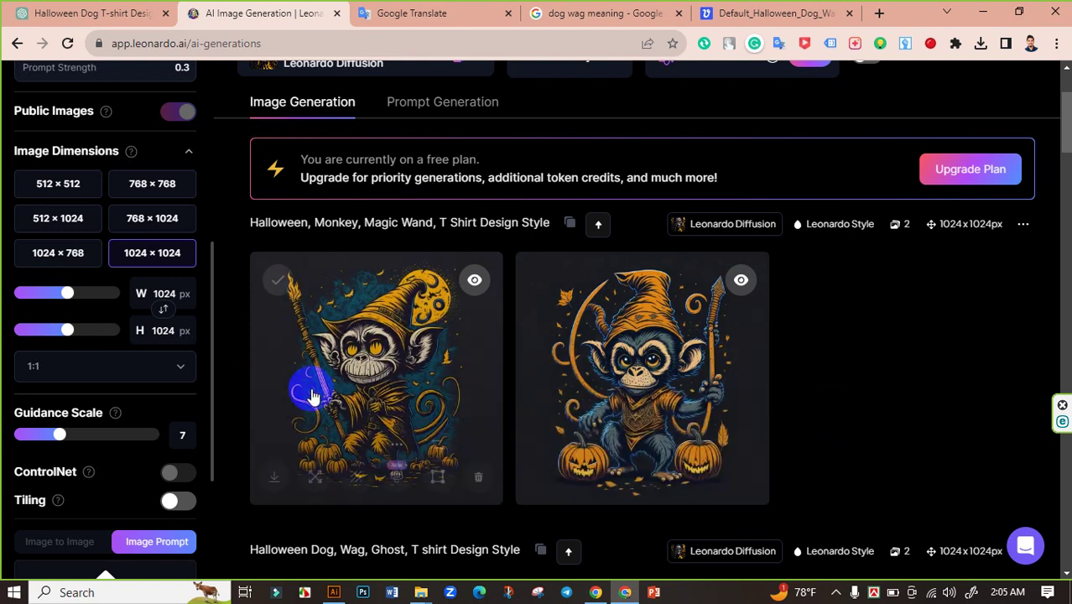
Compare the prompt "Halloween, Monkey, Magic Wand, T Shirt Design Style" with the two monkey images generated from it
mouse_move(364, 364)
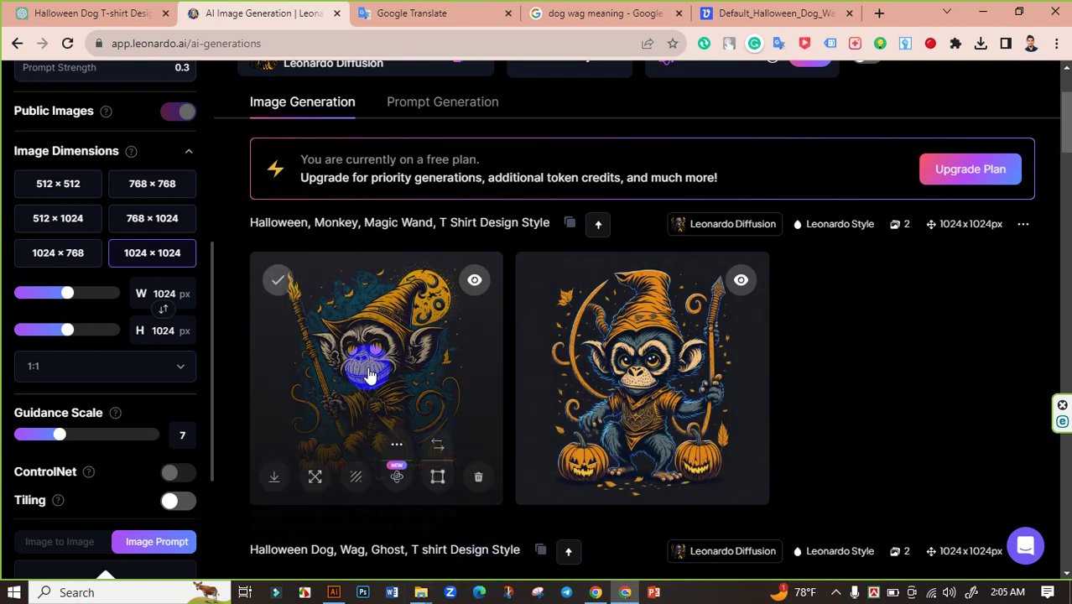
scroll(386, 377, "up", 2)
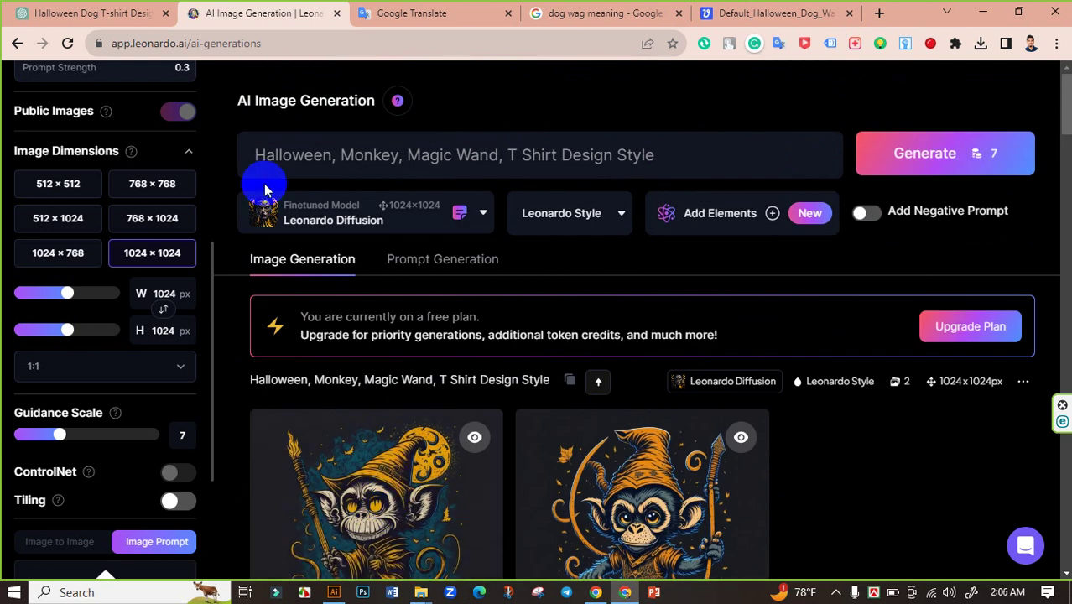
left_click_drag(256, 155, 683, 151)
left_click(684, 150)
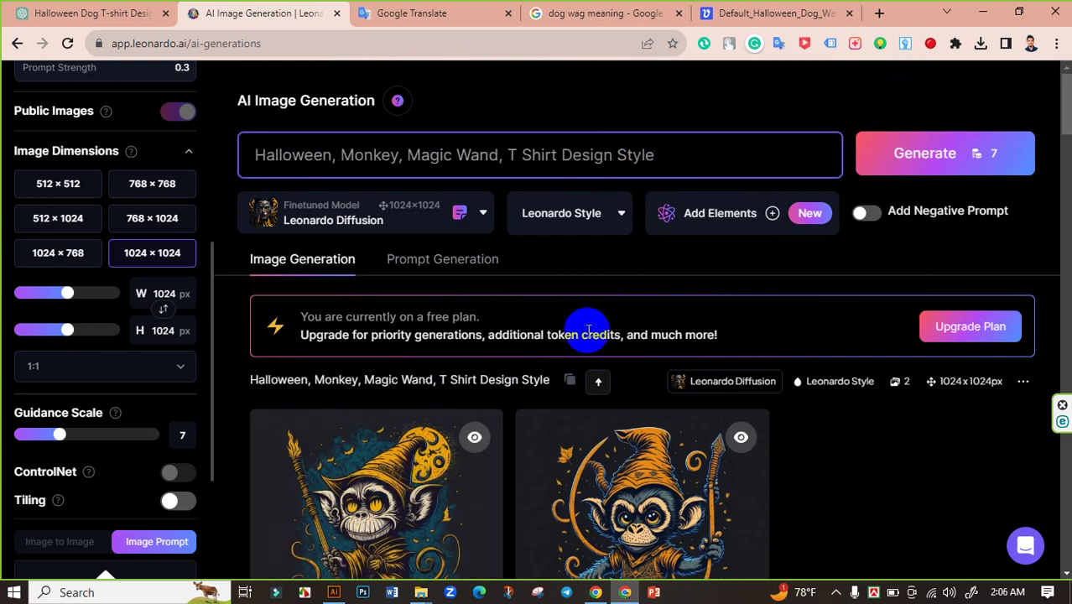
scroll(419, 419, "down", 2)
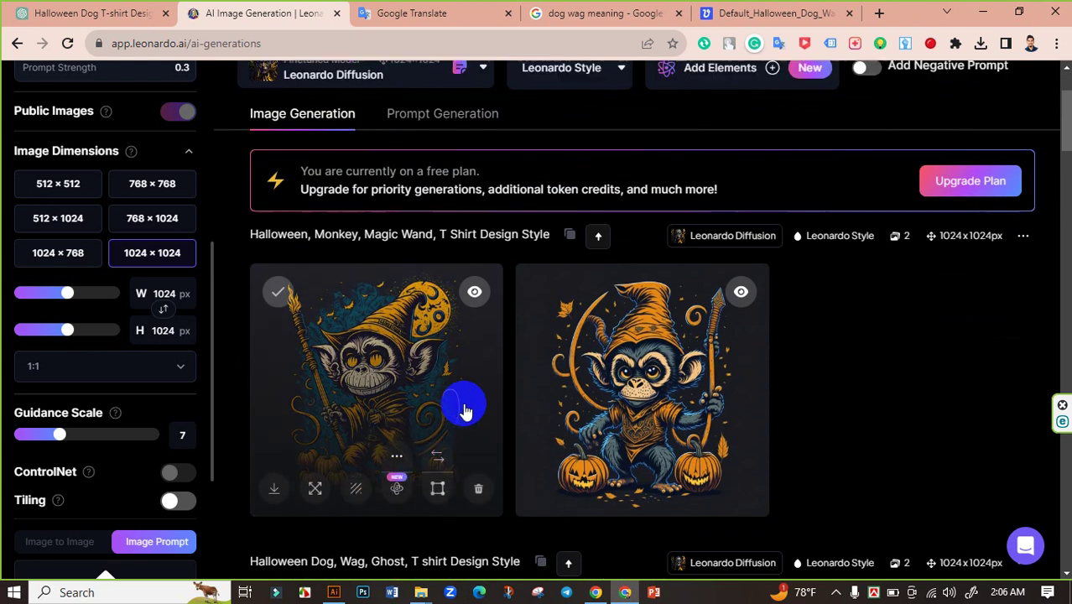
scroll(462, 407, "up", 2)
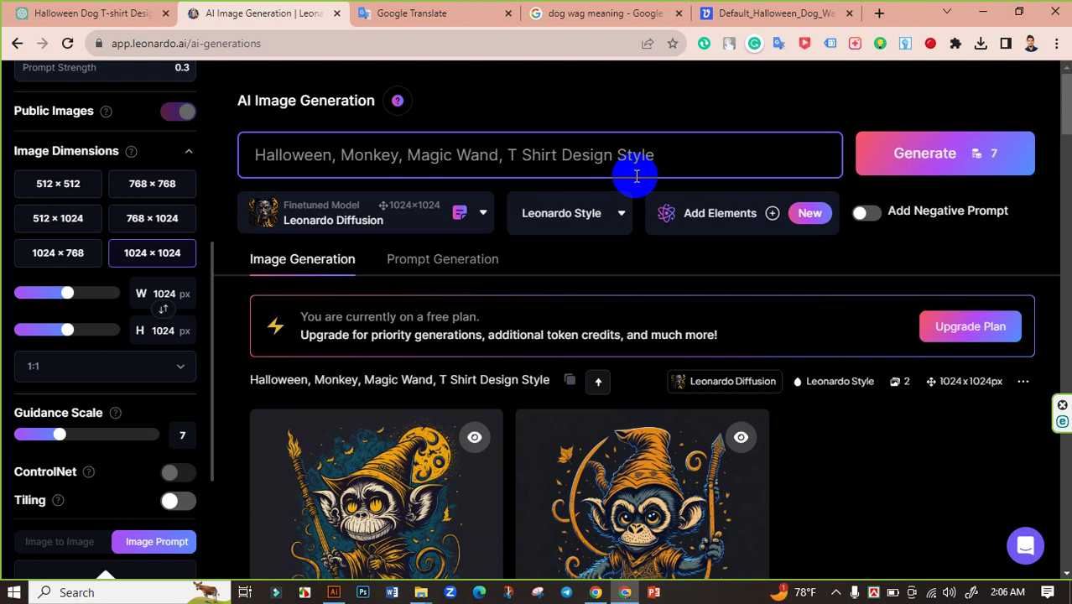
Upscale the first generated monkey image with the HD Smooth Upscaler and download the upscaled version
scroll(562, 239, "down", 2)
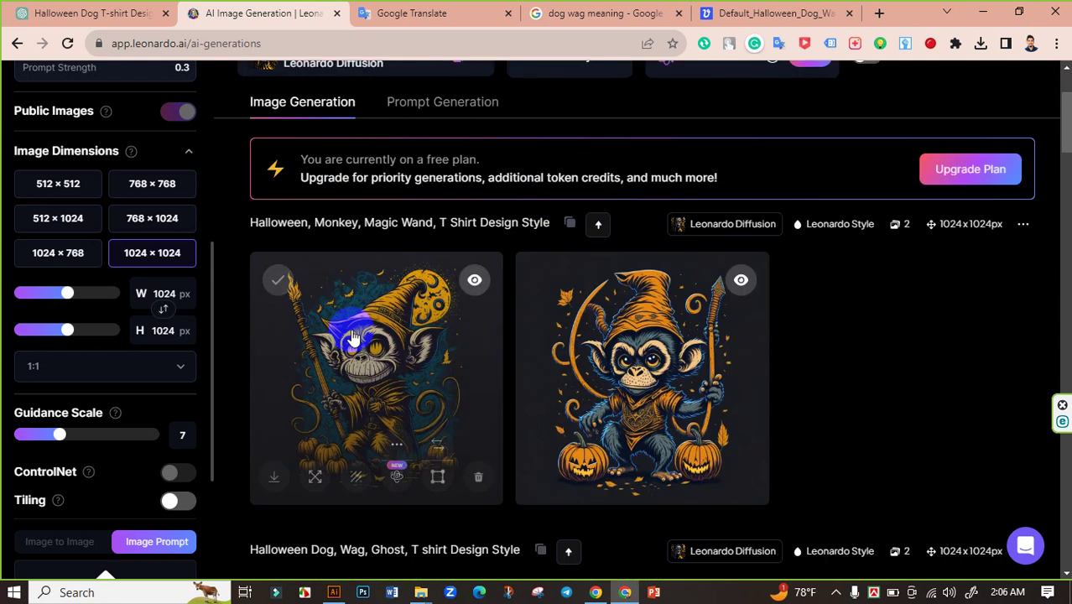
left_click(372, 334)
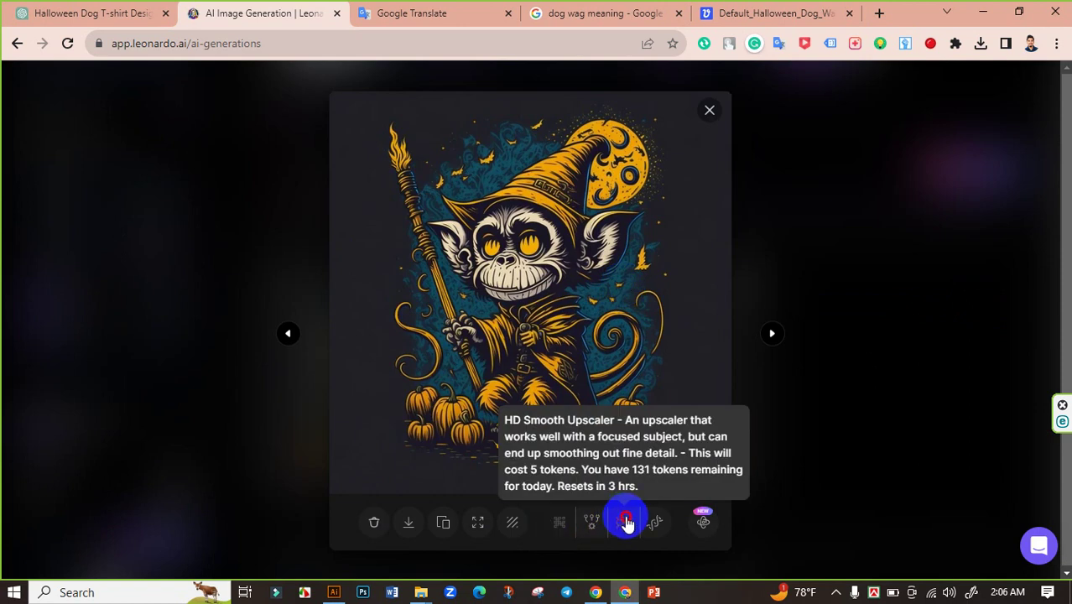
left_click(626, 522)
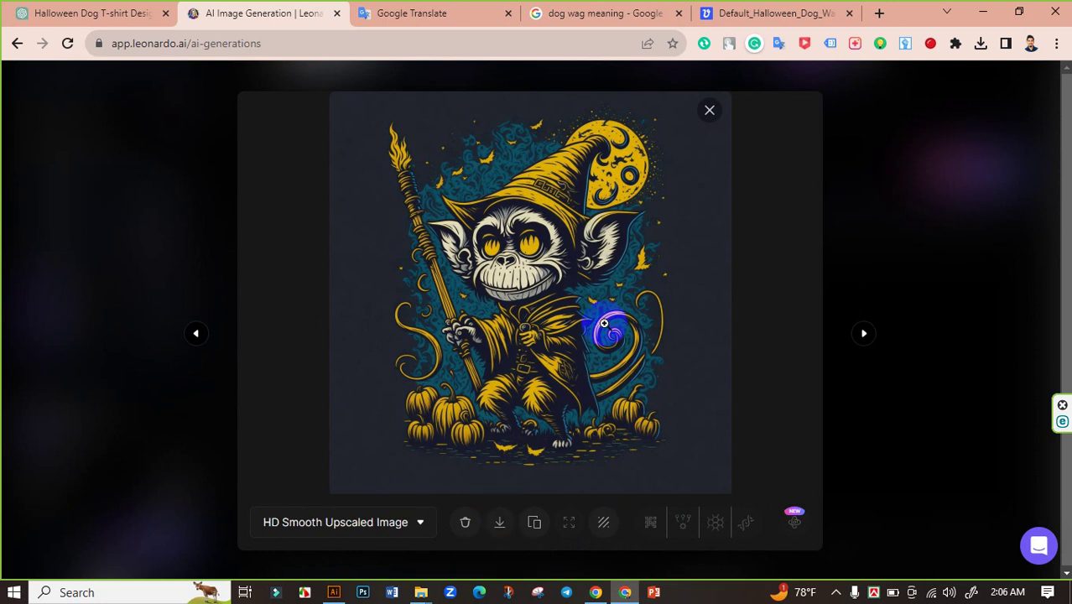
left_click(500, 524)
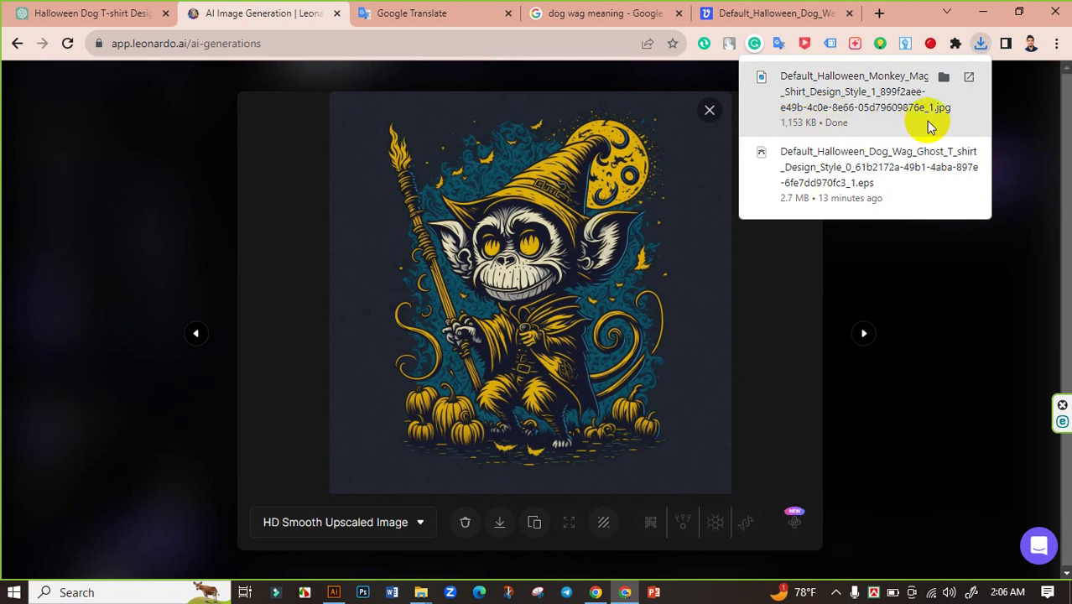
Show the downloaded monkey image in its folder, and return to the browser
left_click(943, 81)
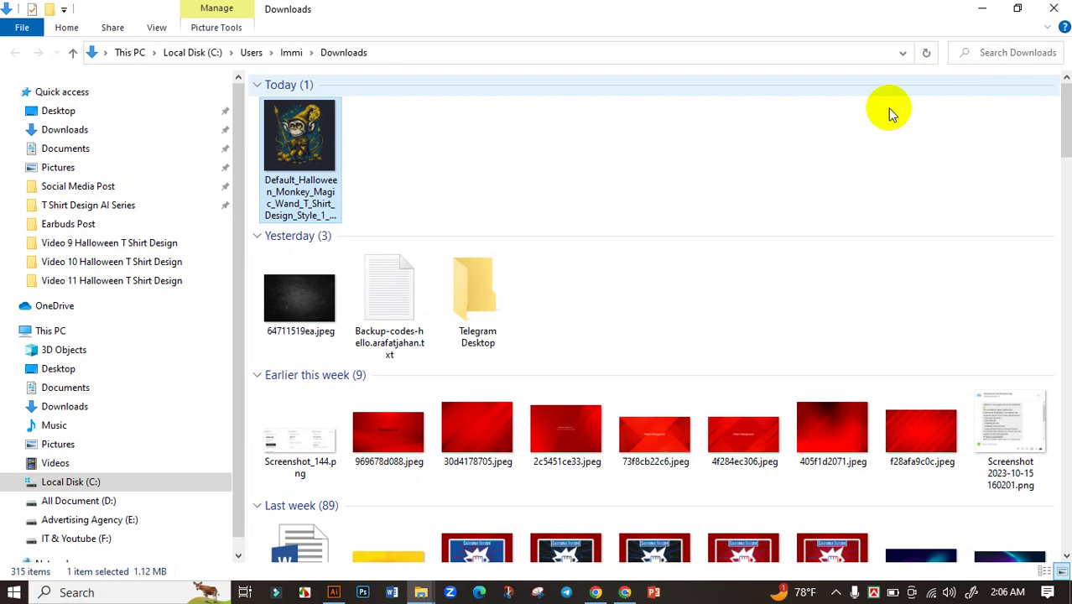
left_click(505, 137)
left_click(625, 592)
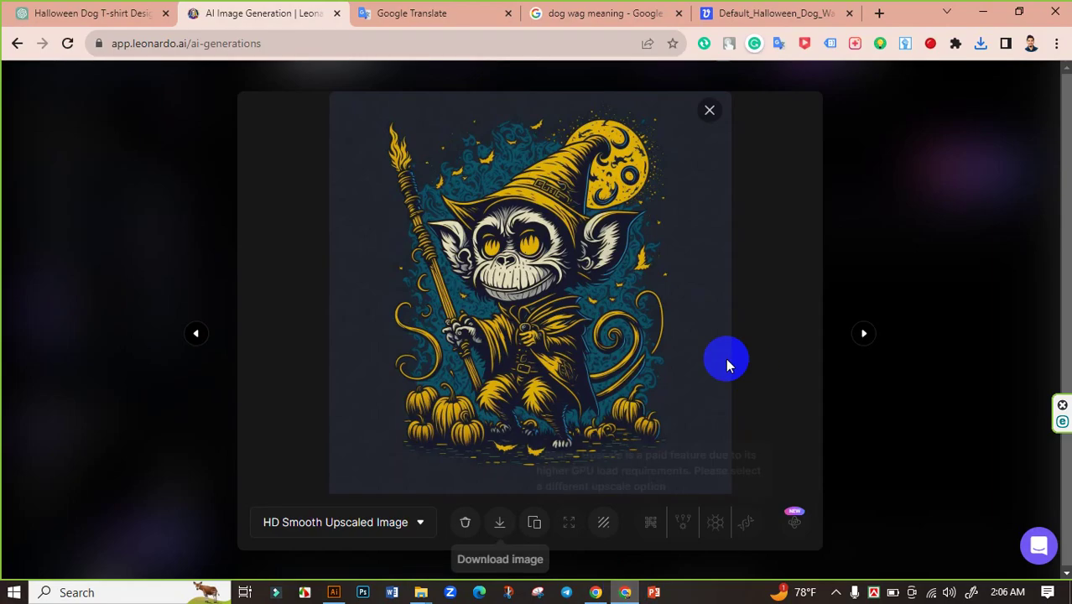
Switch to Vectorizer.AI and open its home page at the image upload area
left_click(761, 12)
scroll(386, 242, "up", 4)
left_click(141, 88)
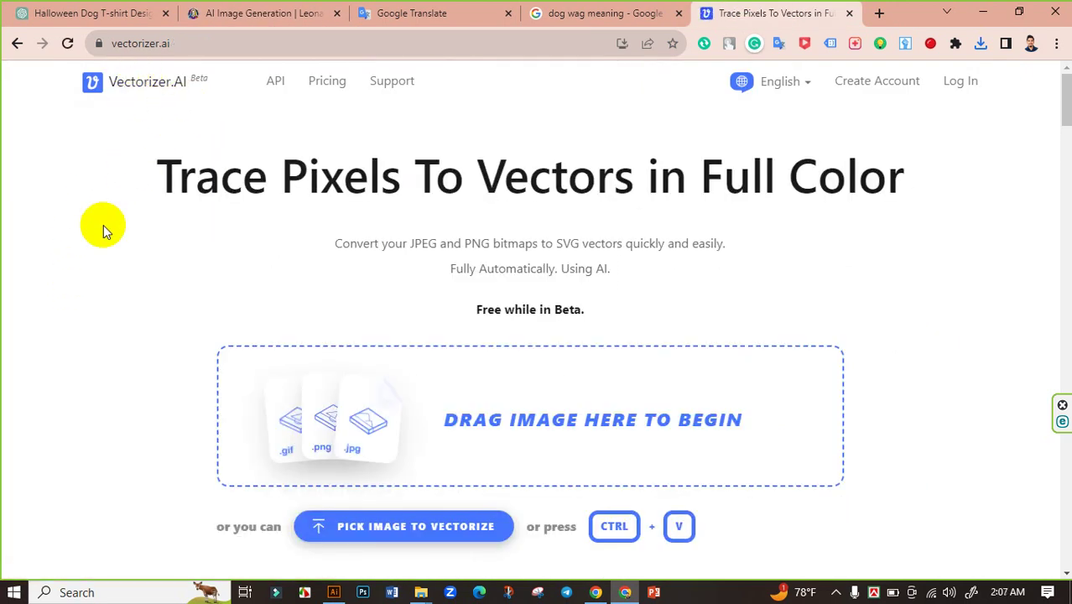
scroll(103, 229, "down", 2)
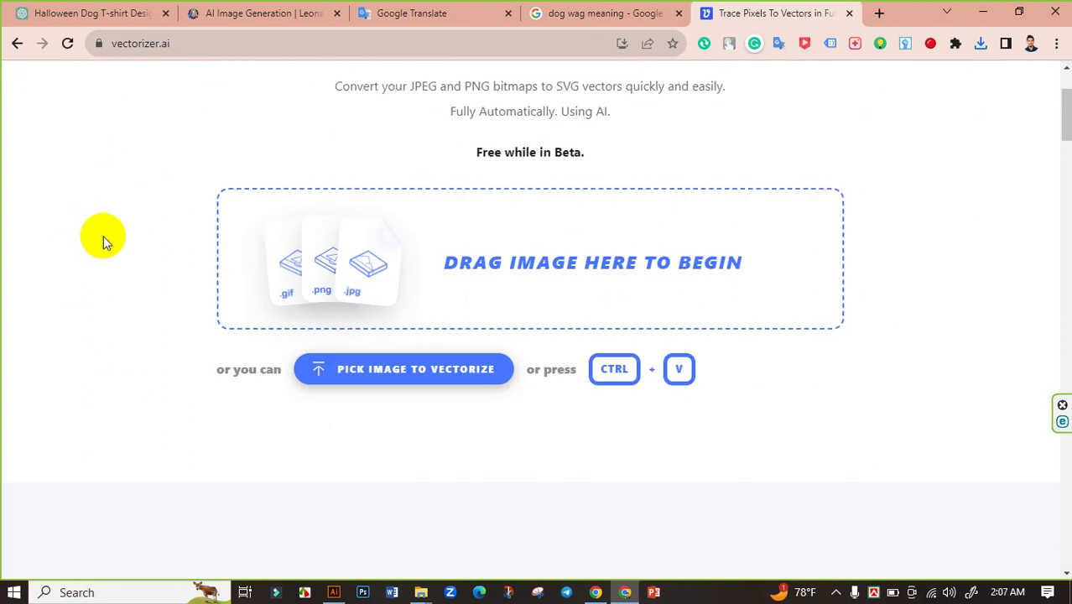
scroll(95, 292, "up", 1)
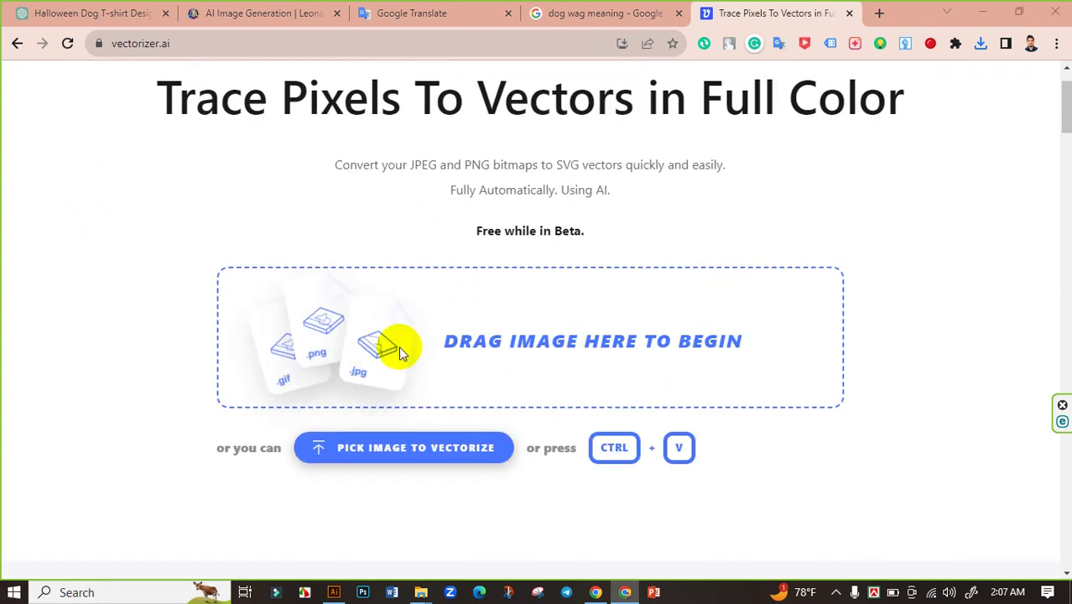
Upload the Halloween monkey JPG from Downloads to Vectorizer.AI and accept the uncropped image for vectorizing
left_click(398, 345)
left_click(172, 150)
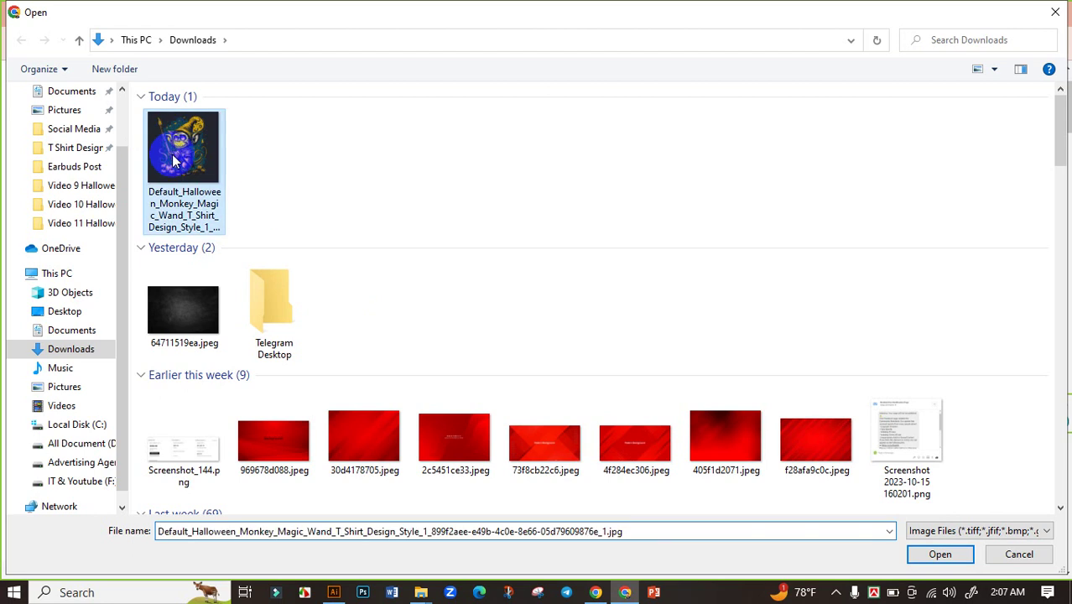
left_click(941, 550)
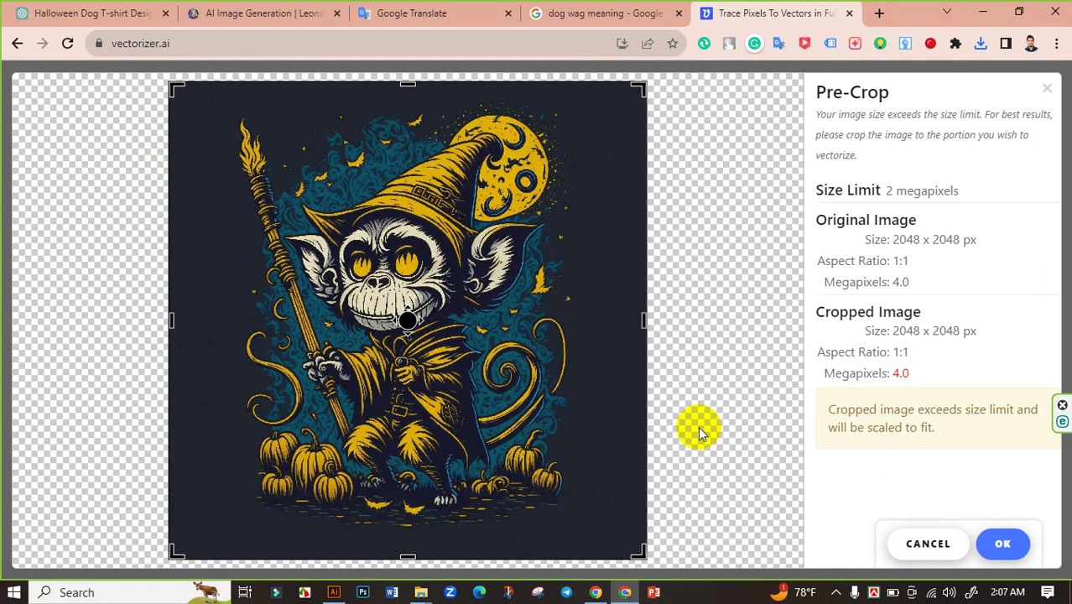
left_click(998, 542)
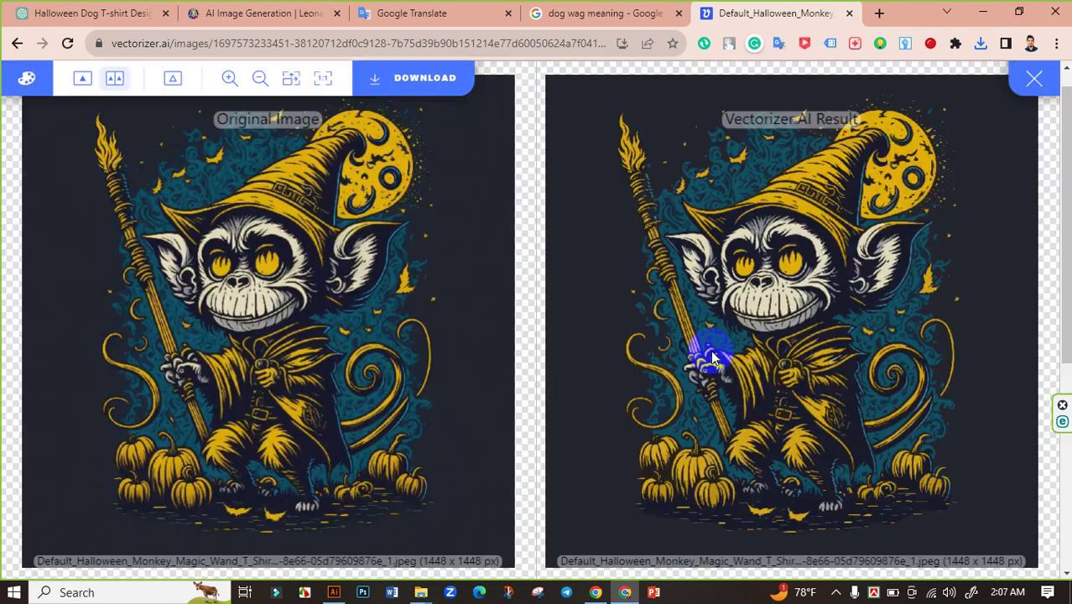
Download the vectorized monkey as an EPS file with filled shapes and Super Fine line fit tolerance
left_click(432, 77)
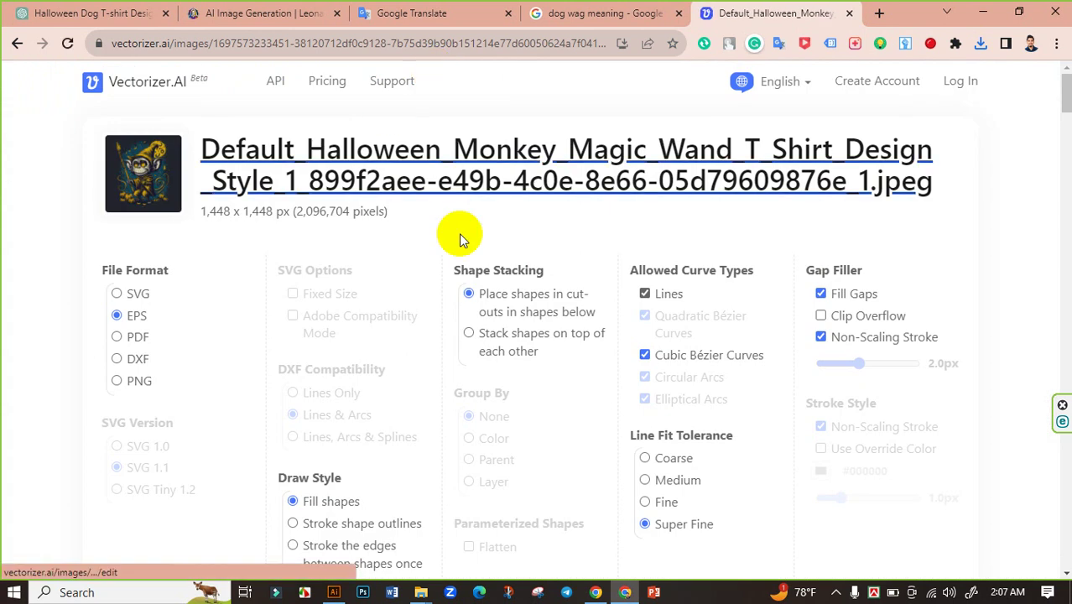
scroll(676, 241, "down", 2)
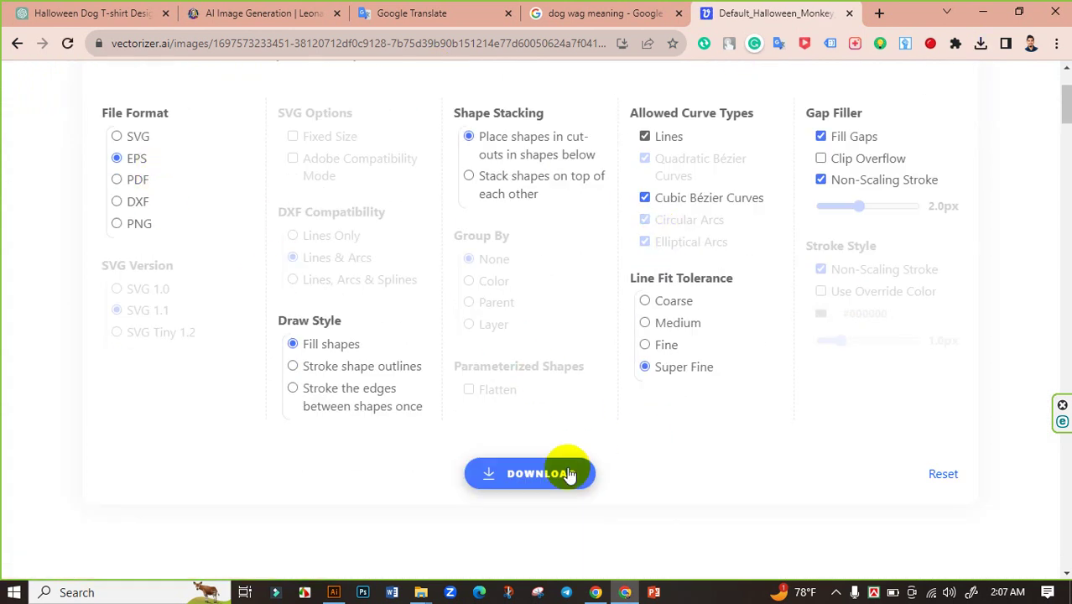
left_click(519, 476)
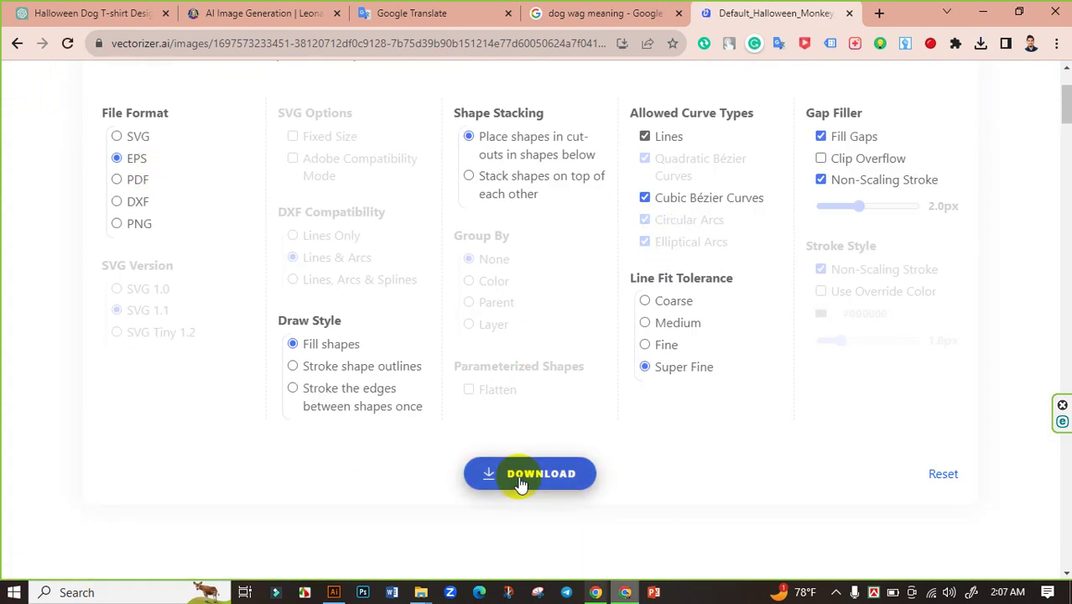
Show the downloaded EPS file in the Downloads folder and refresh the folder listing
left_click(981, 46)
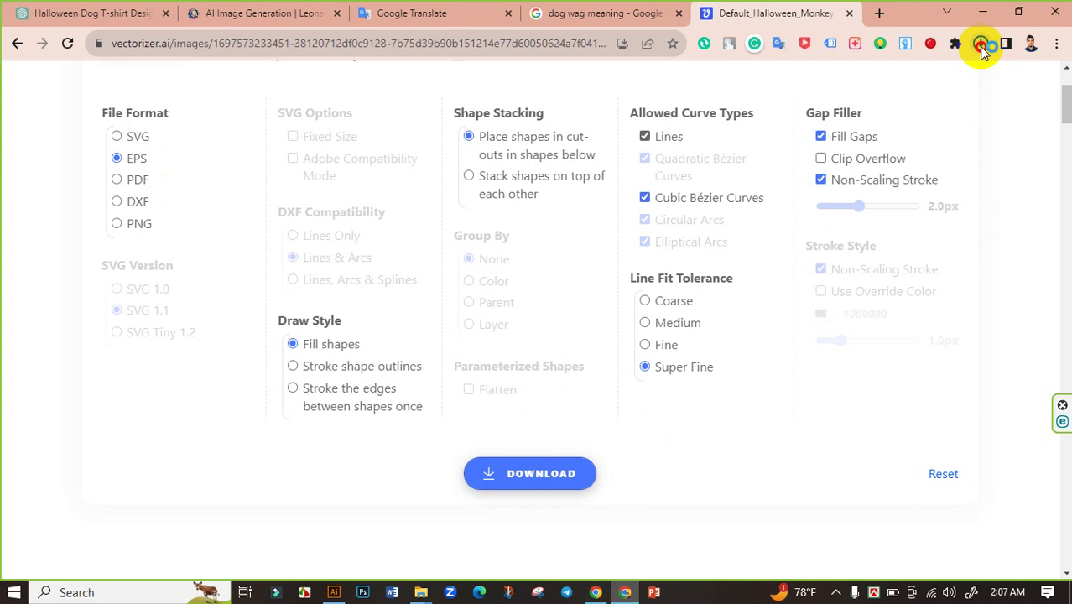
left_click(928, 106)
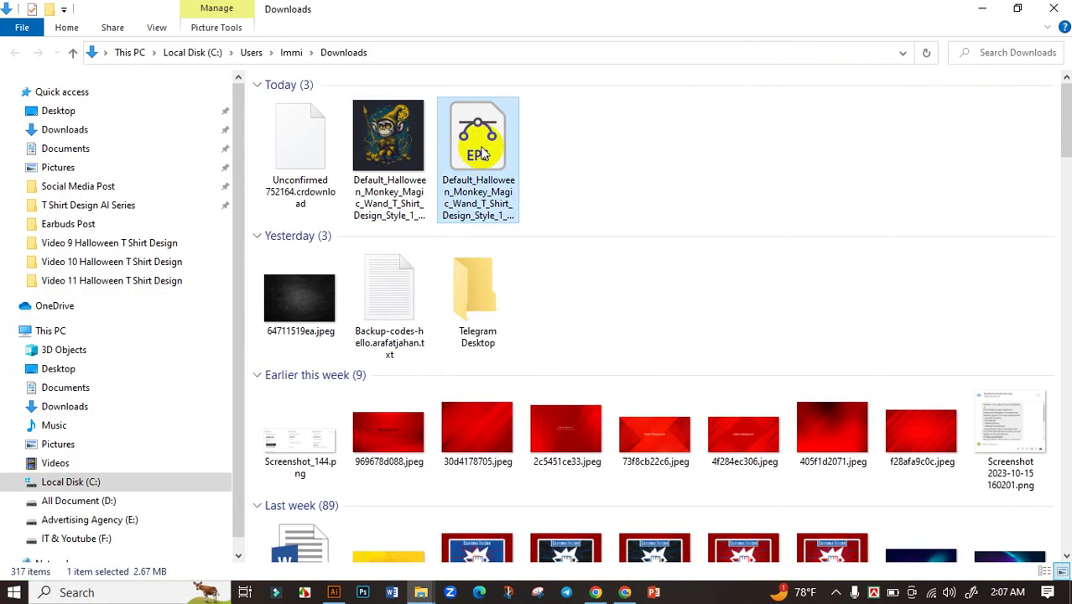
right_click(559, 128)
left_click(590, 191)
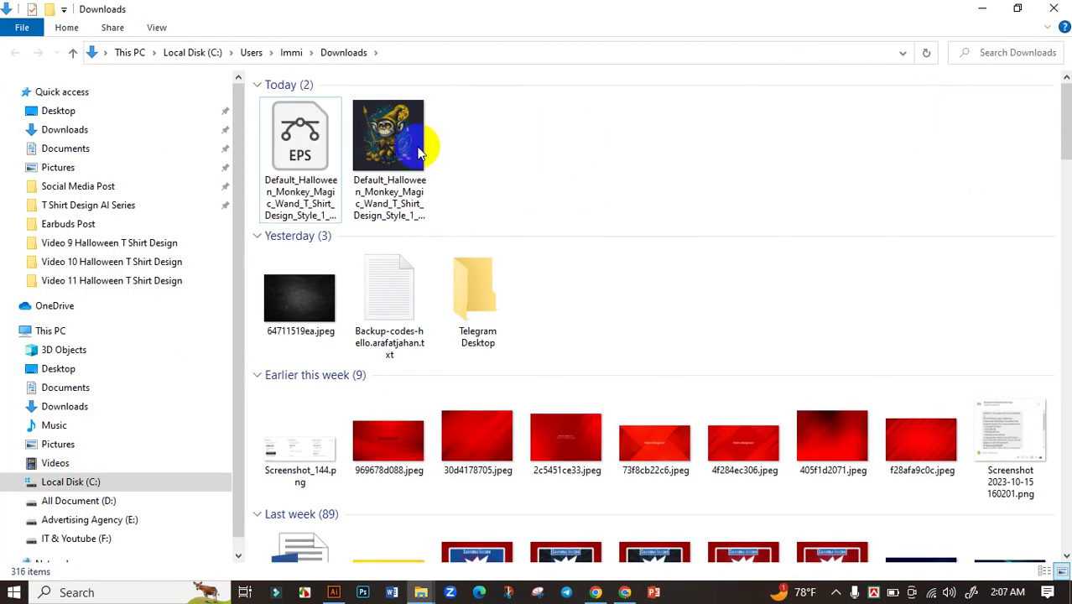
left_click(299, 141)
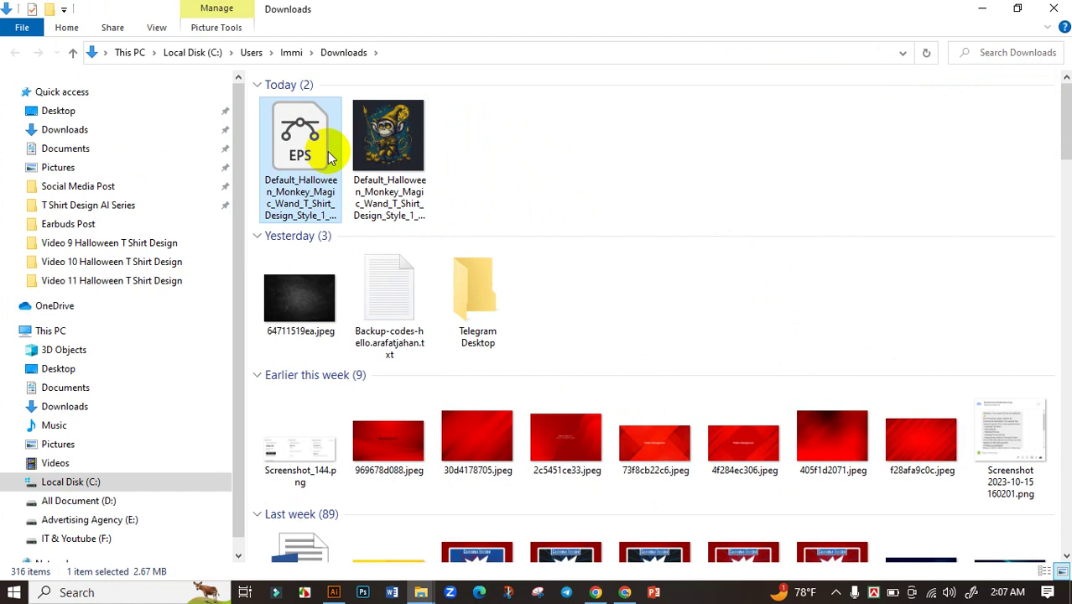
left_click(525, 145)
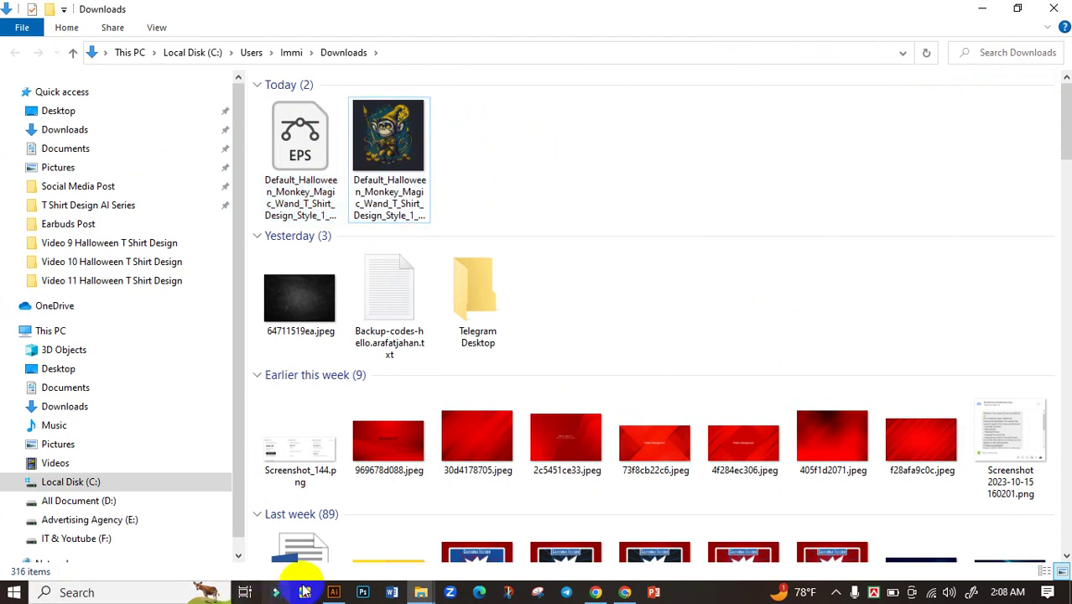
Switch to Illustrator and create a new 11.9 x 17.9 in portrait document in RGB at 300 PPI
left_click(333, 592)
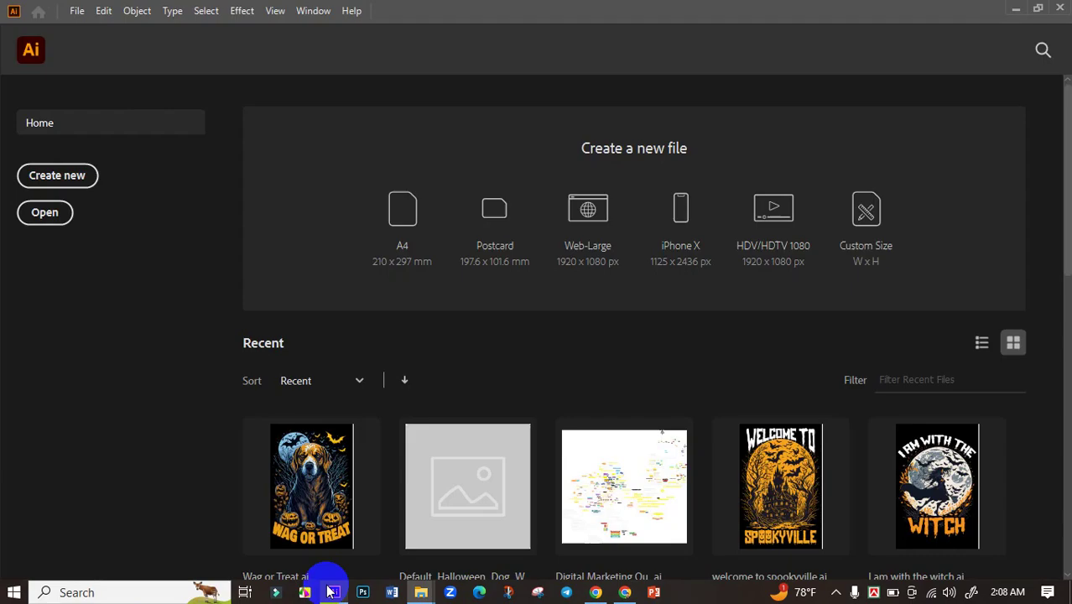
left_click(65, 180)
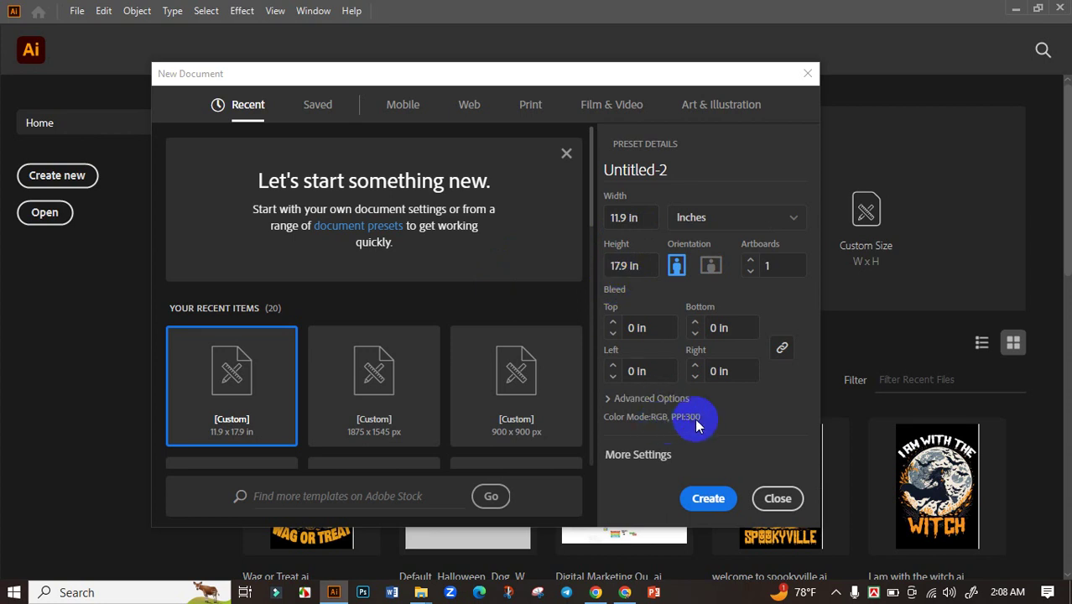
left_click(709, 498)
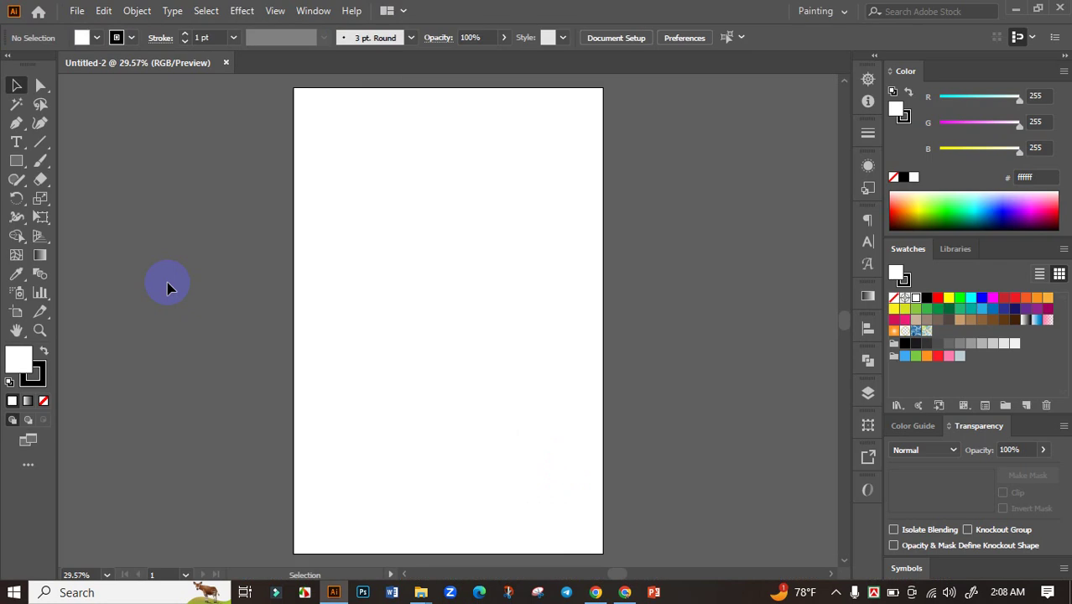
Draw a rectangle covering the whole artboard, fill it with black and lock it as the background
left_click(15, 167)
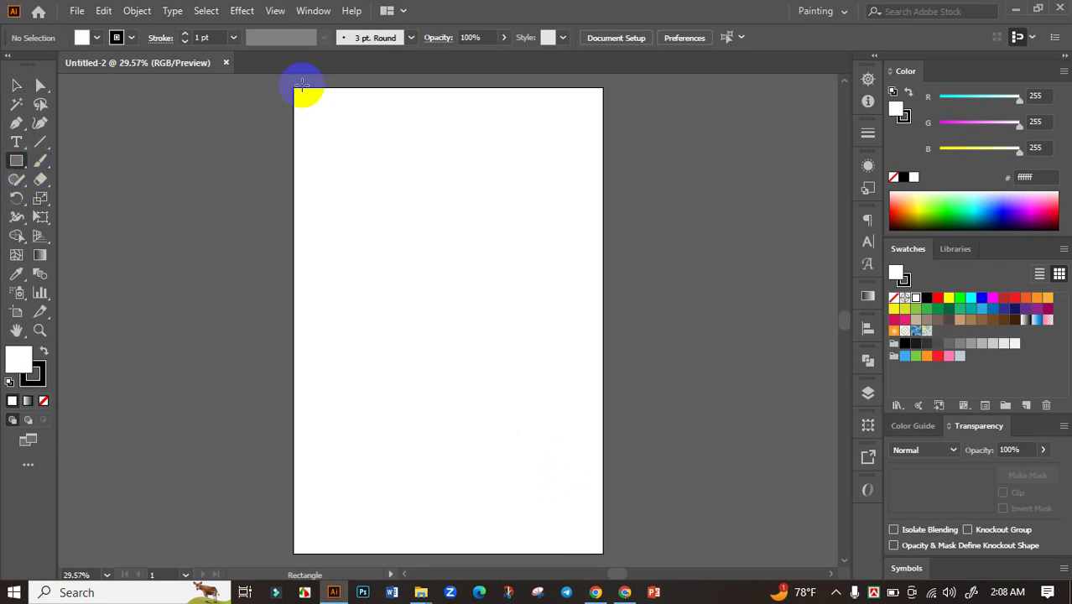
left_click_drag(293, 86, 603, 553)
left_click(904, 345)
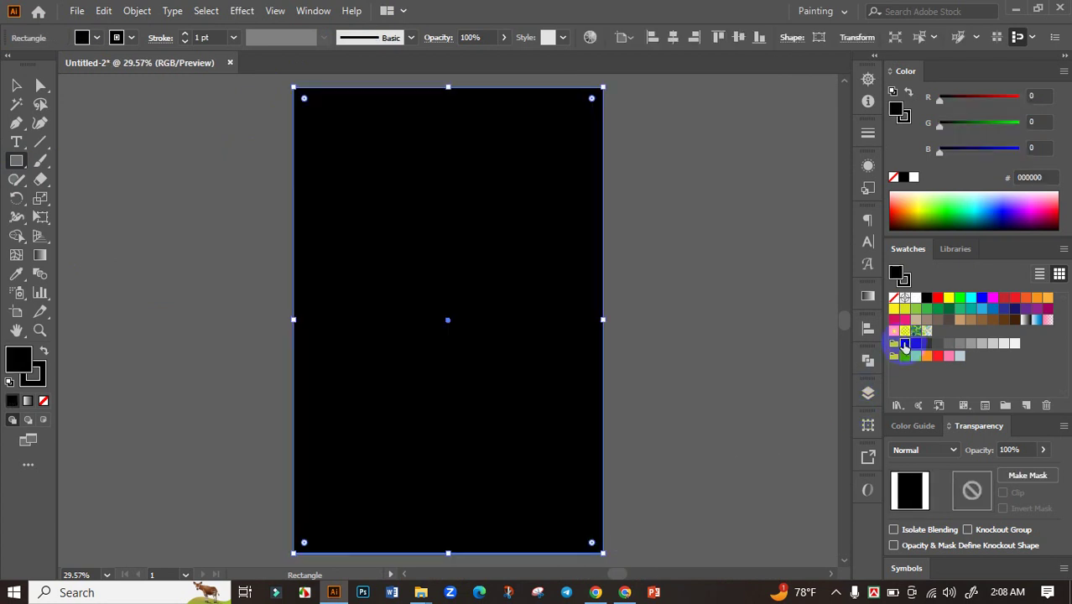
left_click(16, 85)
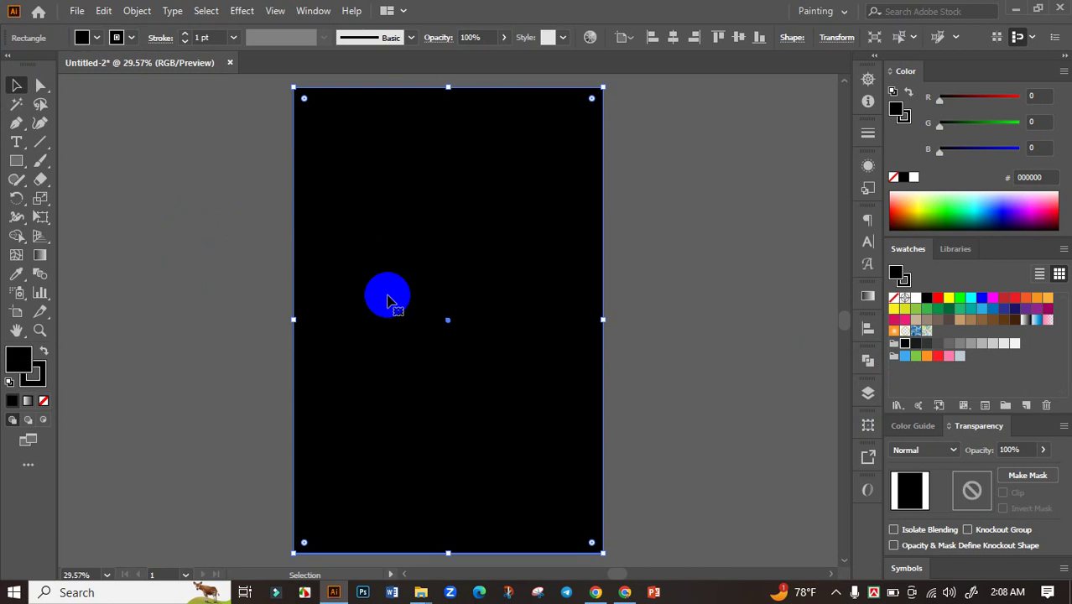
key("a")
left_click(334, 290)
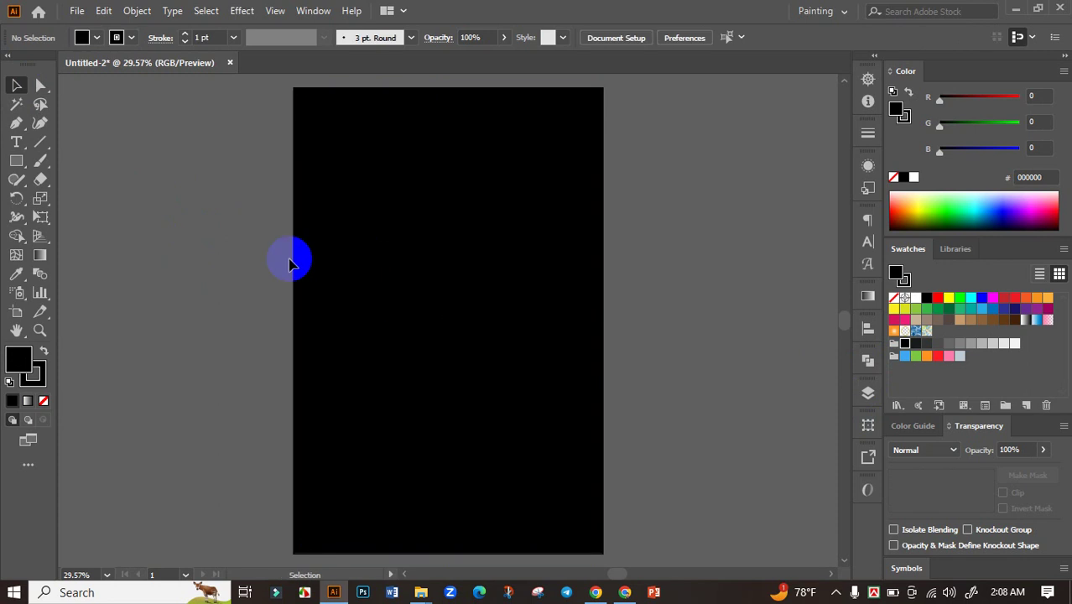
left_click_drag(212, 250, 696, 326)
Open the downloaded Halloween monkey EPS file from the Downloads folder
mouse_move(424, 596)
left_click(530, 508)
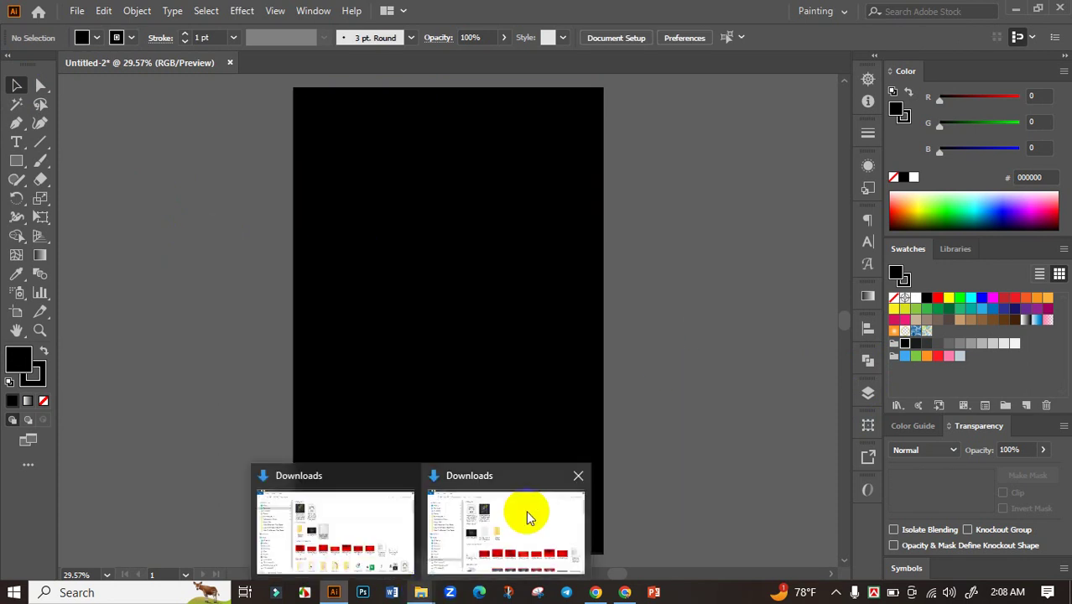
double_click(301, 151)
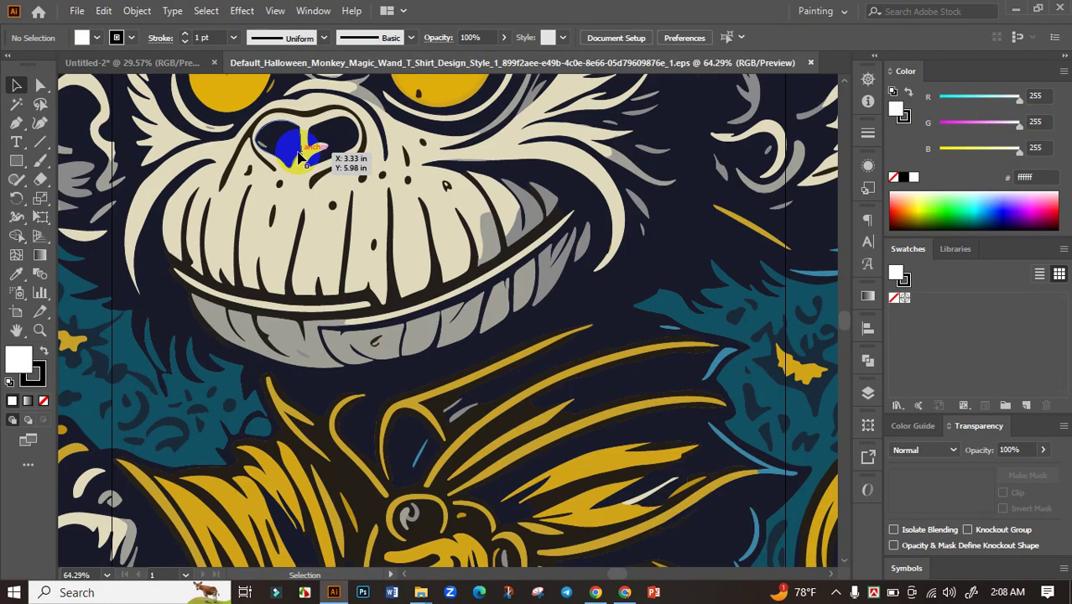
Move the vectorized monkey artwork completely off the artboard onto the empty canvas beside it, and deselect it
scroll(668, 410, "down", 6)
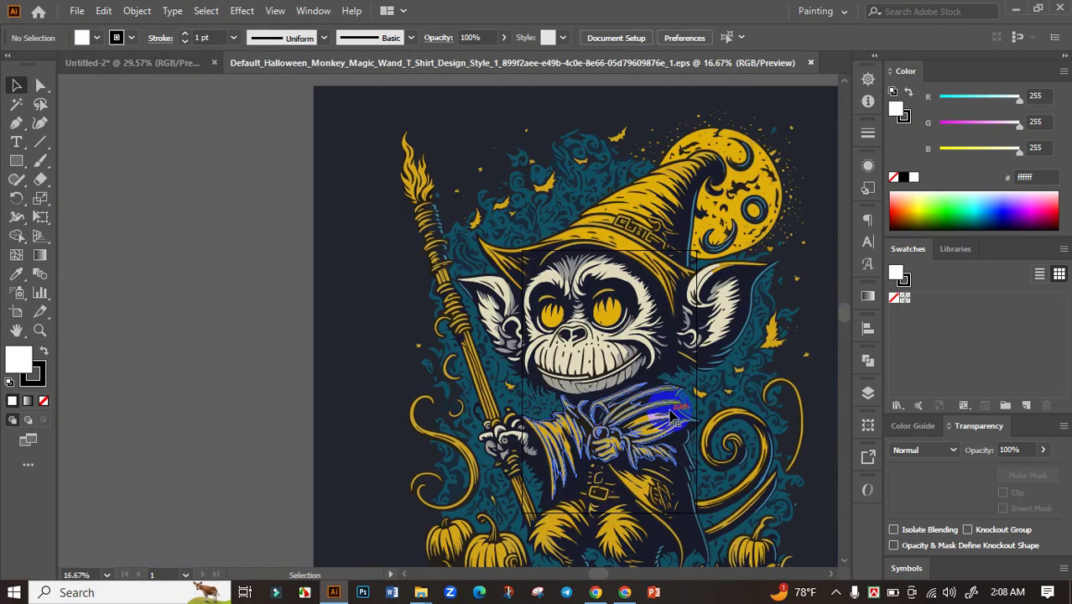
left_click_drag(719, 396, 246, 332)
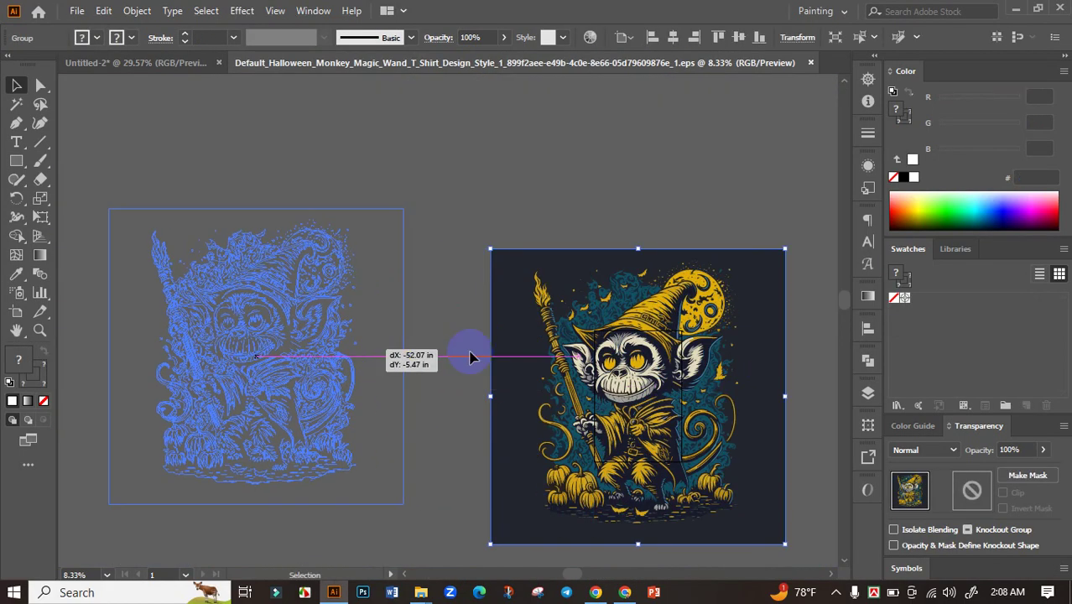
key("space")
left_click_drag(470, 353, 630, 307)
left_click_drag(481, 332, 562, 400)
left_click(546, 332)
key("space")
scroll(538, 371, "up", 2)
key("space")
scroll(570, 445, "down", 1)
key("space")
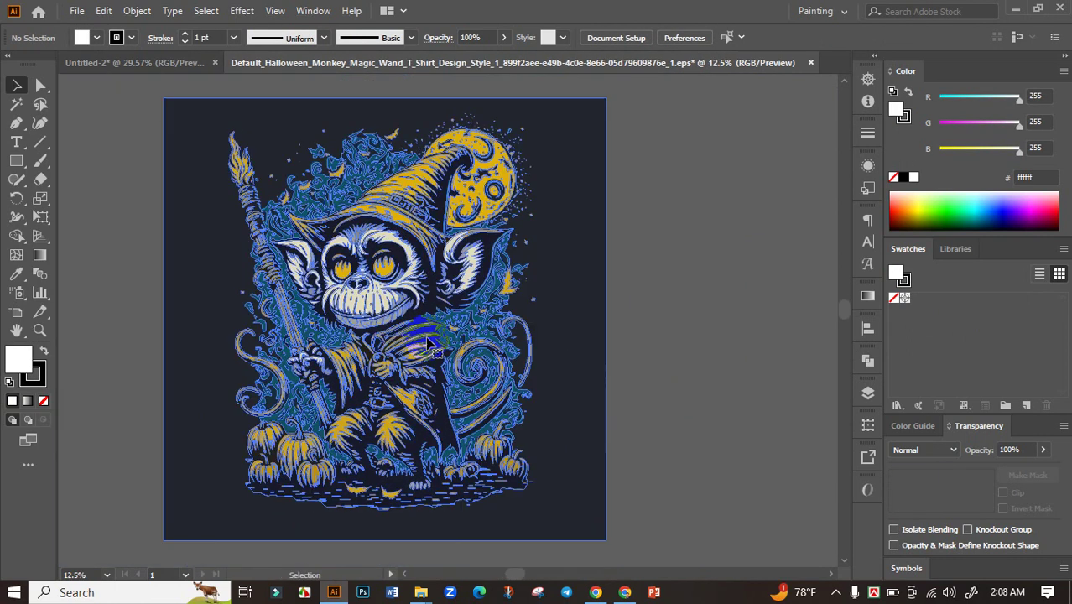
right_click(428, 336)
left_click(383, 320)
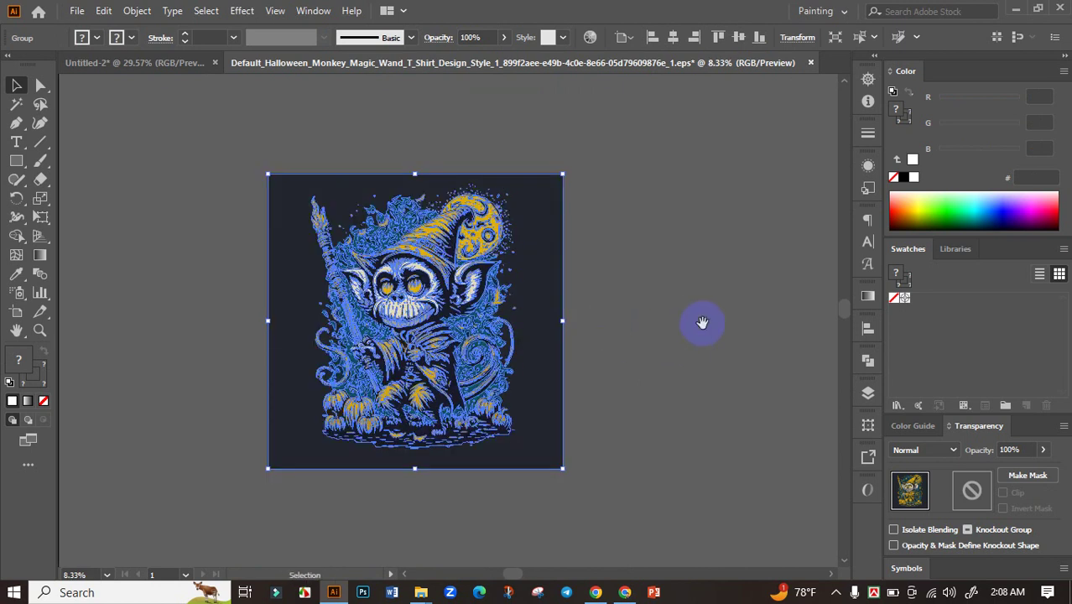
left_click_drag(701, 323, 606, 301)
left_click(654, 310)
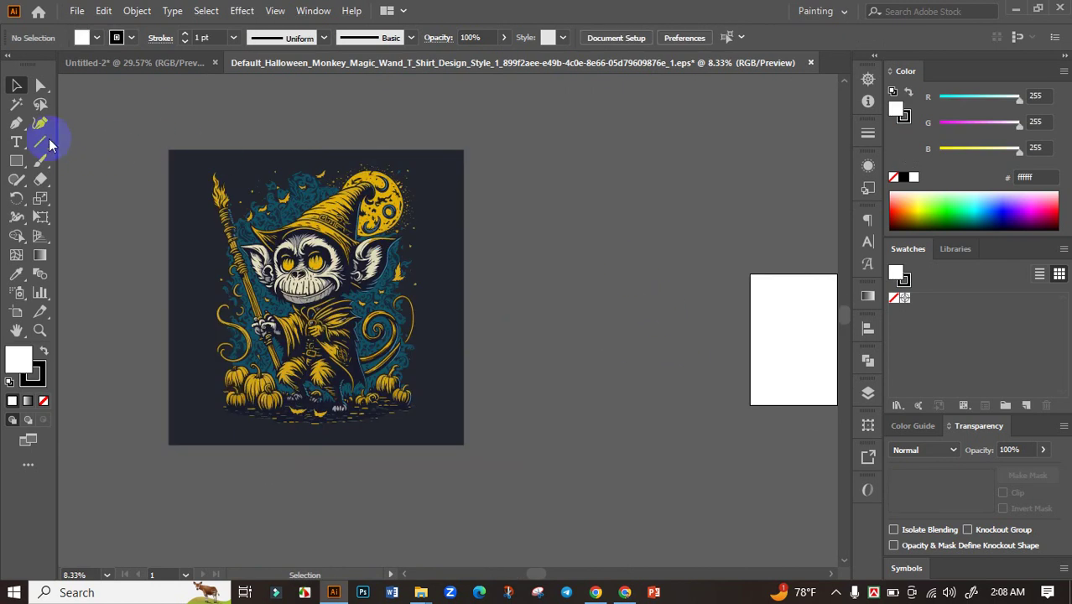
left_click_drag(629, 172, 512, 390)
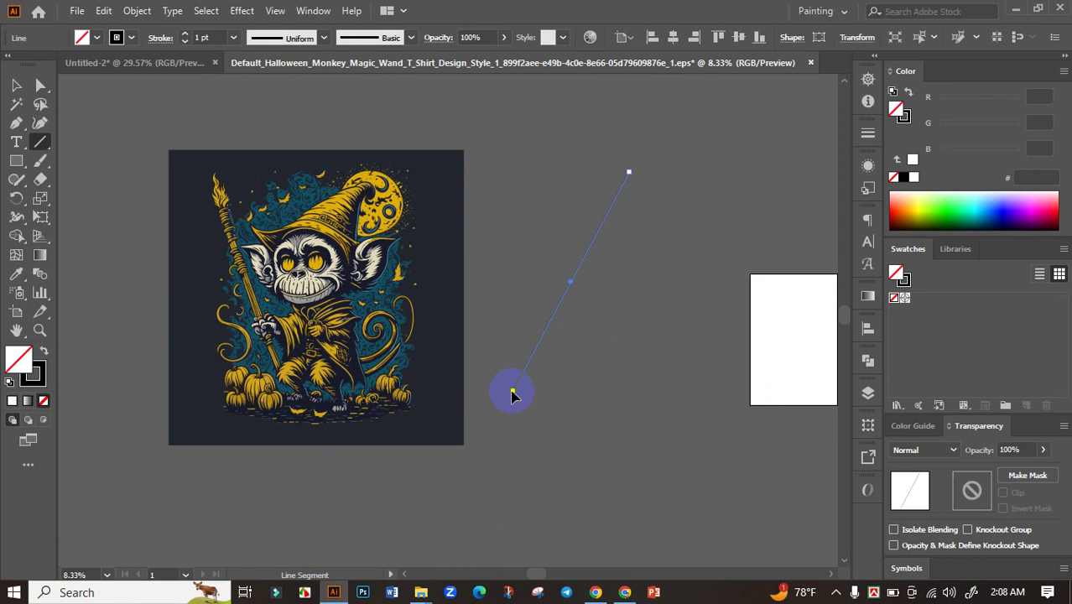
left_click(16, 104)
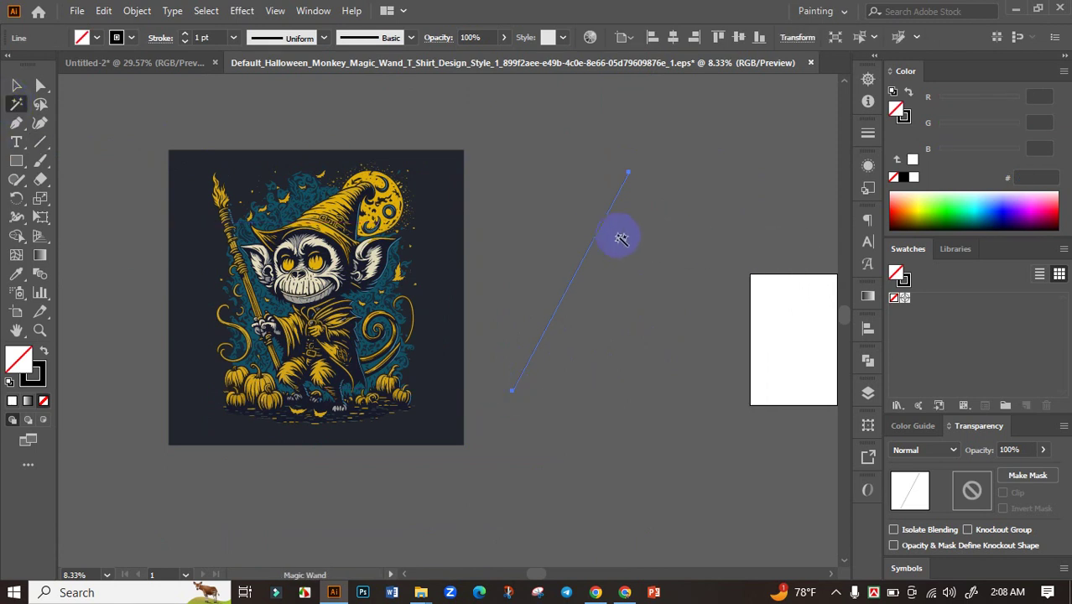
left_click(595, 238)
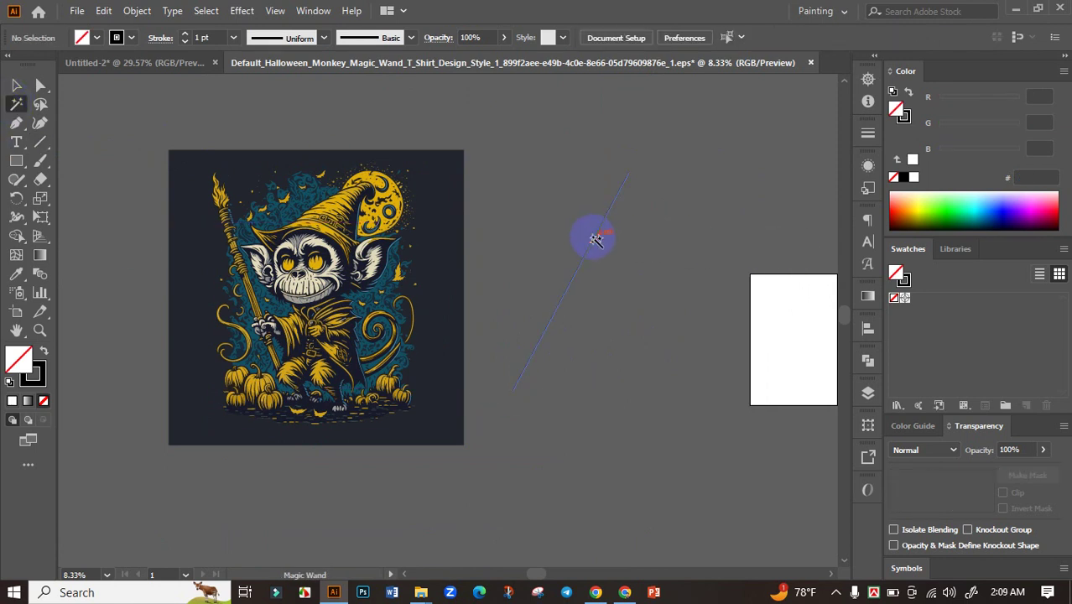
key("Delete")
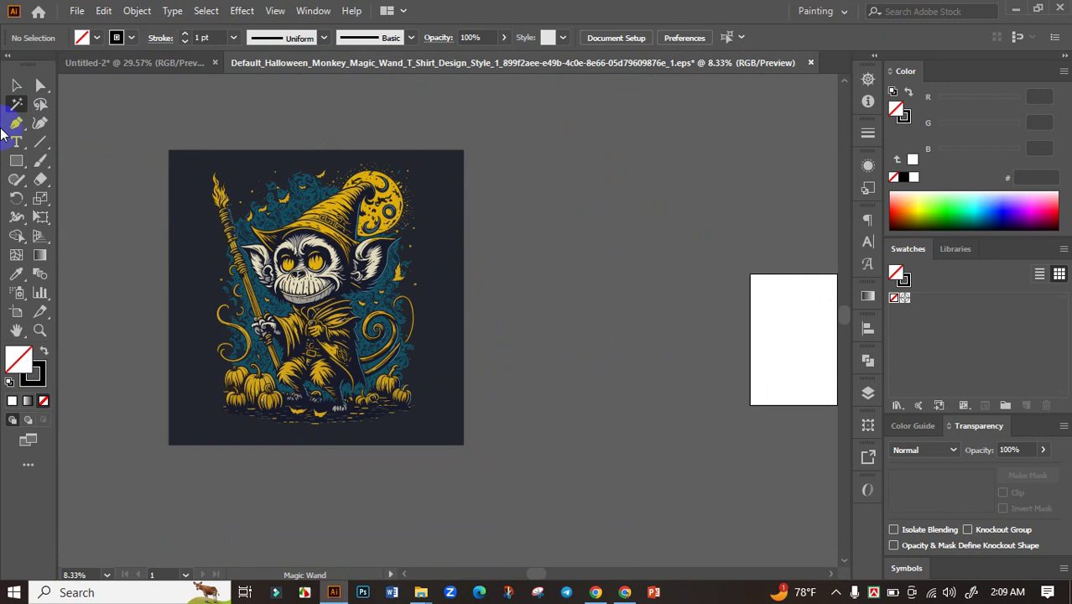
left_click(17, 85)
Ungroup the vectorized monkey artwork so its shapes can be selected separately
left_click_drag(538, 358, 638, 357)
scroll(510, 347, "up", 5)
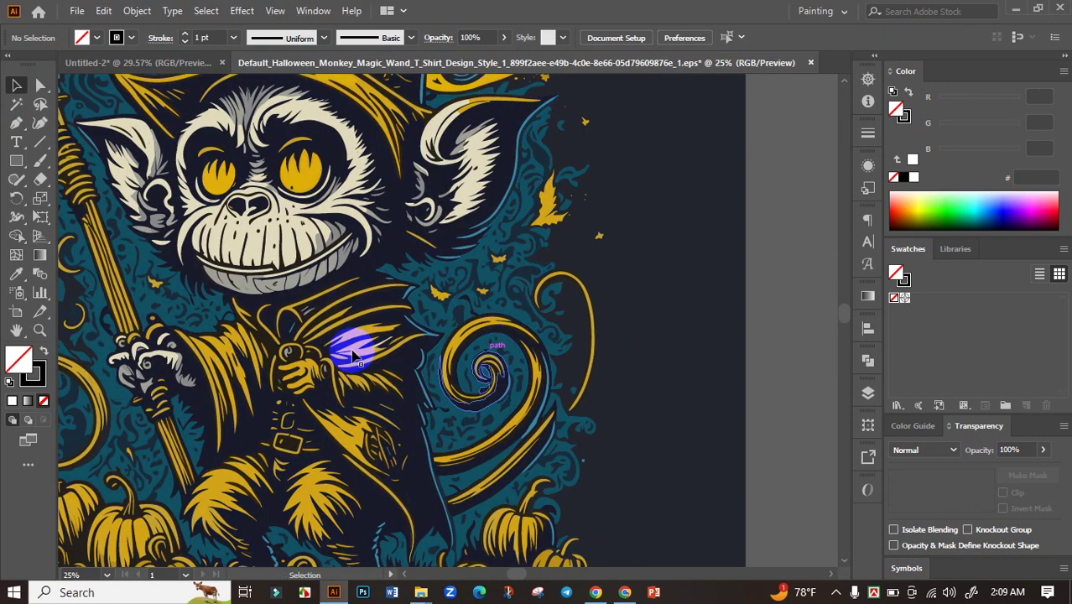
scroll(512, 373, "up", 3)
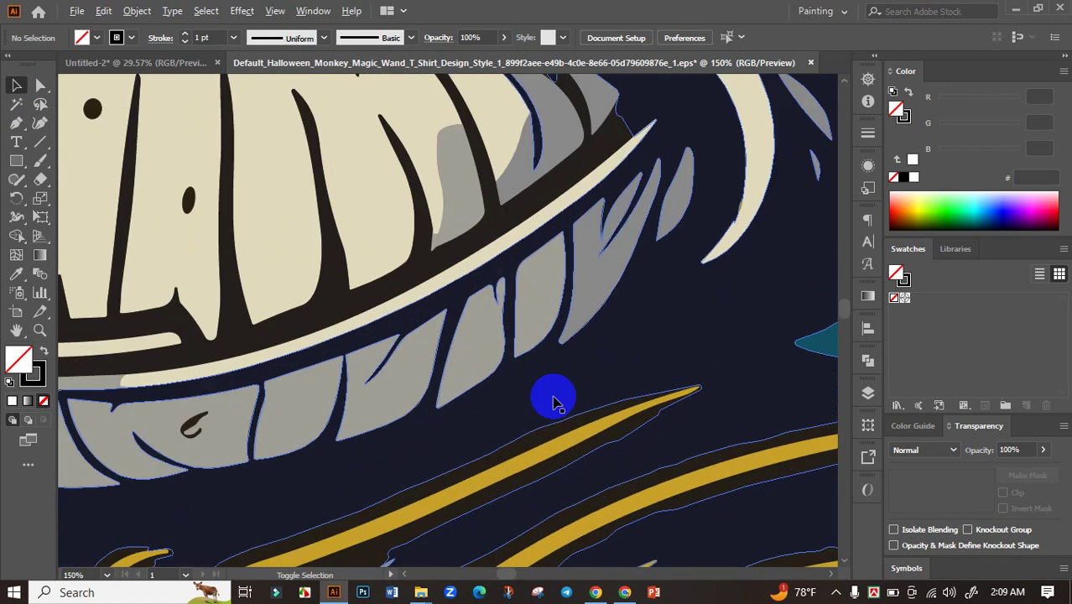
scroll(587, 400, "down", 6)
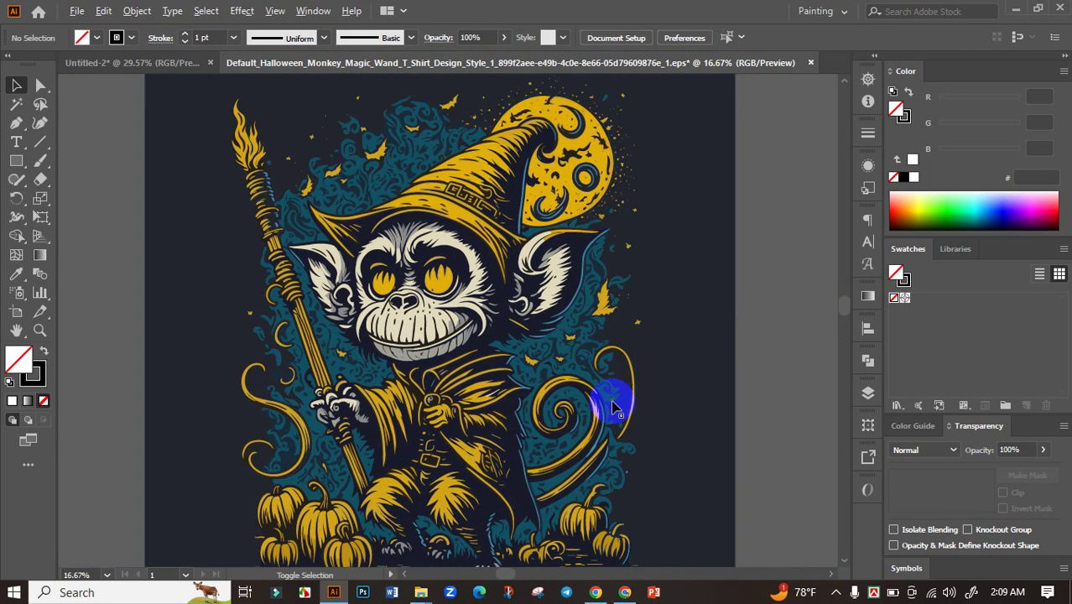
scroll(613, 407, "down", 2)
left_click_drag(703, 395, 699, 370)
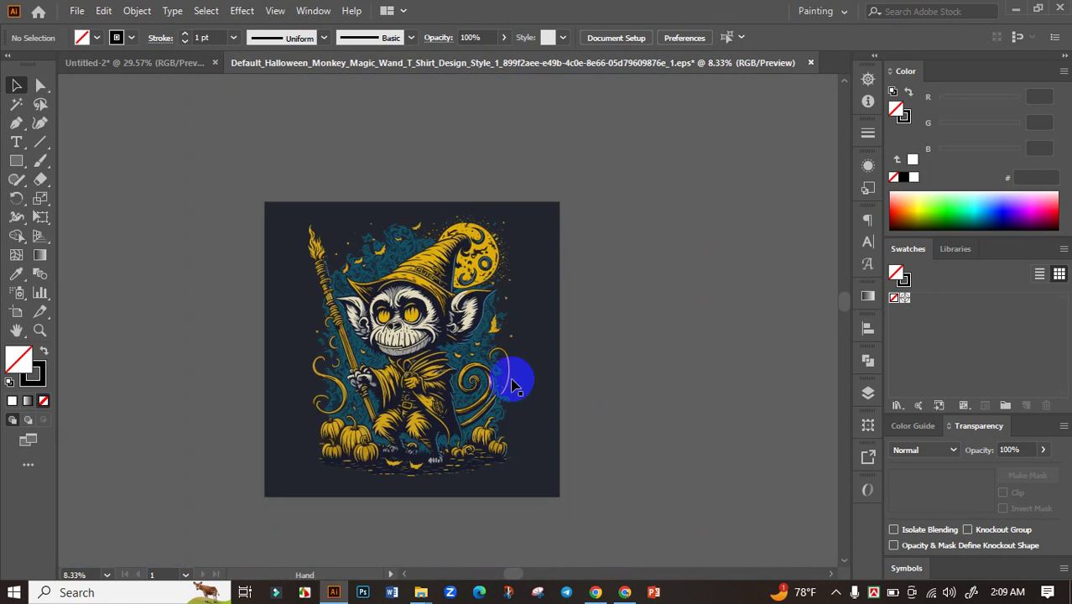
left_click(485, 376)
right_click(439, 348)
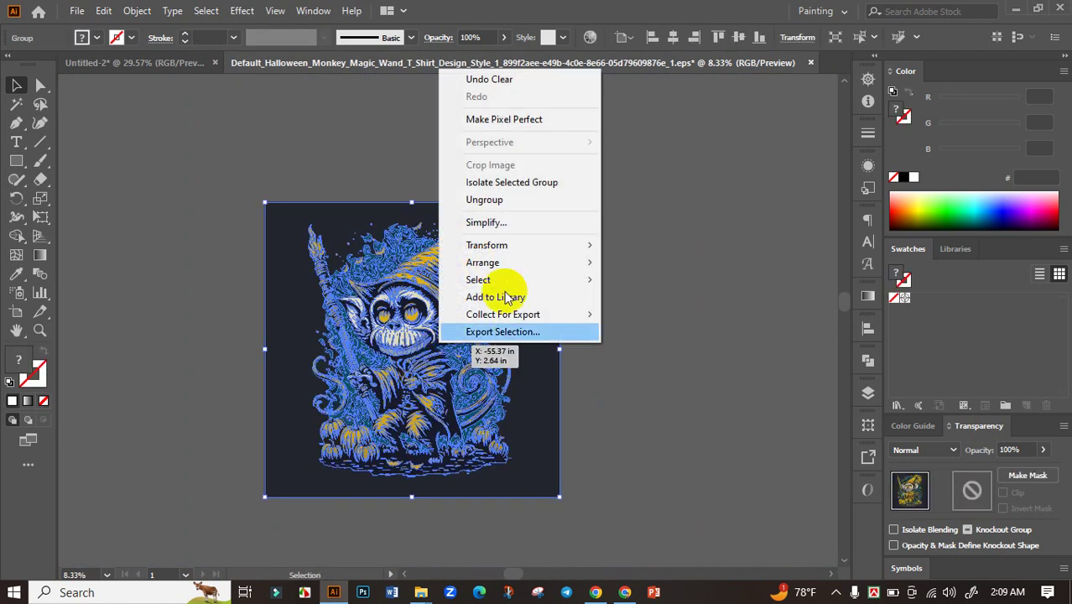
left_click(506, 201)
left_click(719, 331)
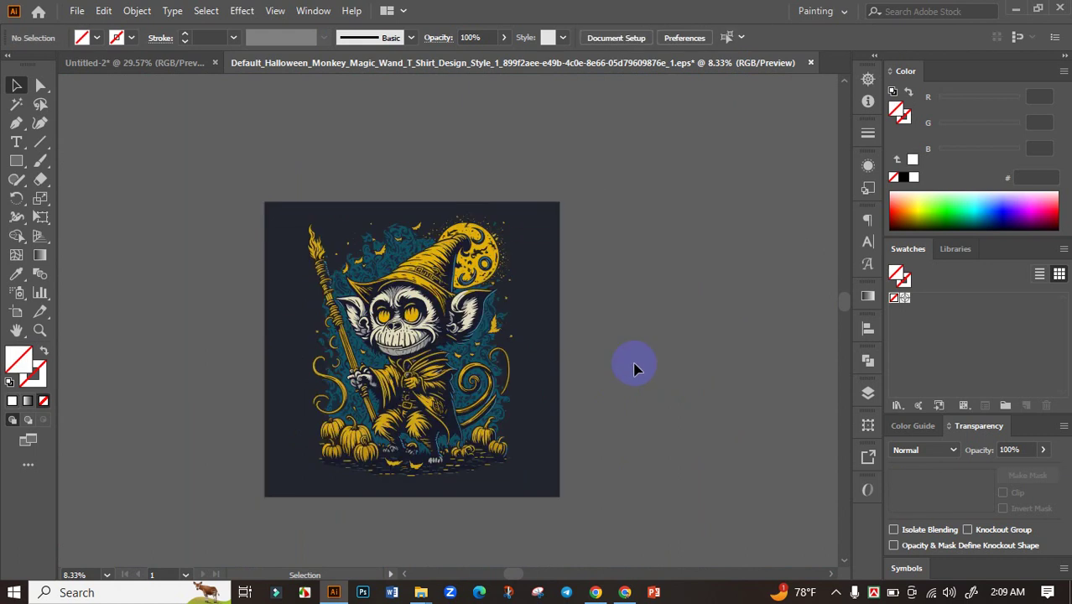
Delete the dark background square behind the monkey
left_click(557, 316)
left_click(564, 317)
key("Delete")
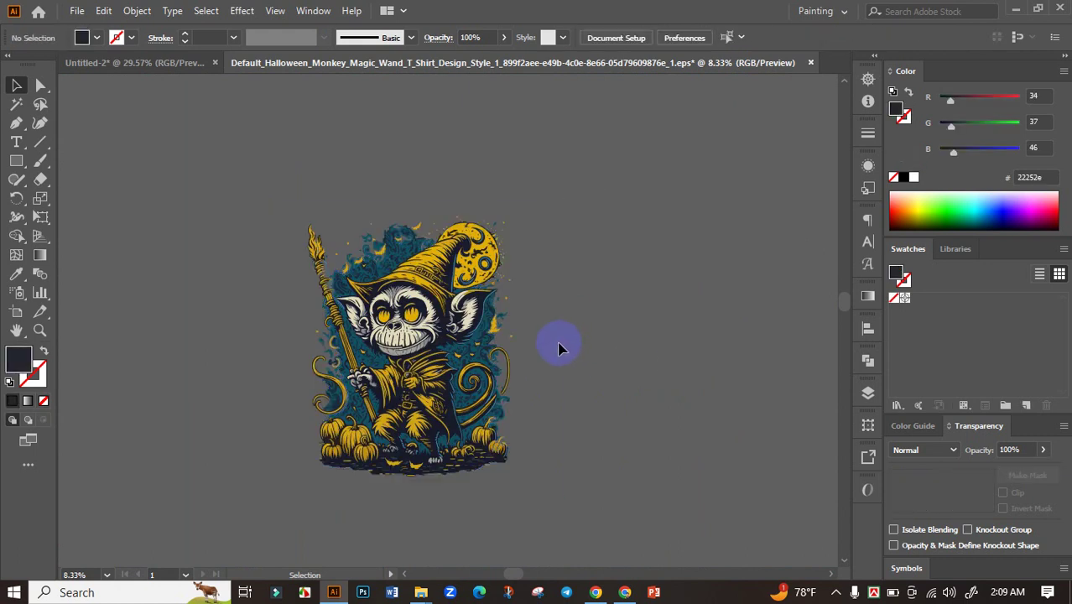
Select all the remaining monkey artwork and combine it into one group
scroll(561, 354, "down", 1)
scroll(338, 275, "up", 4)
left_click_drag(483, 289, 584, 172)
scroll(612, 336, "down", 2)
left_click_drag(723, 377, 680, 295)
scroll(317, 304, "down", 1)
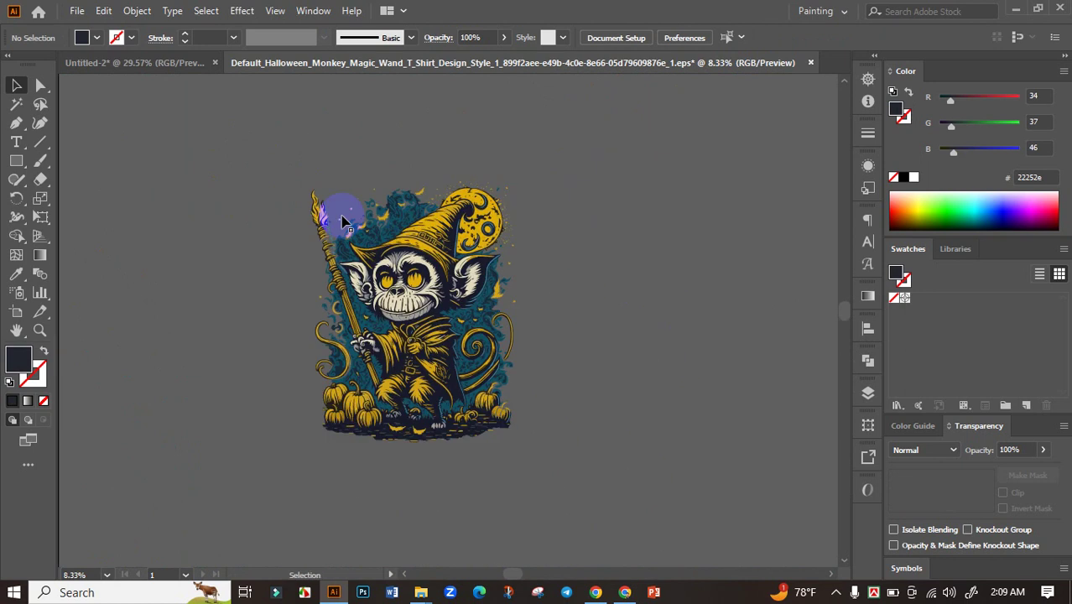
left_click_drag(234, 142, 652, 523)
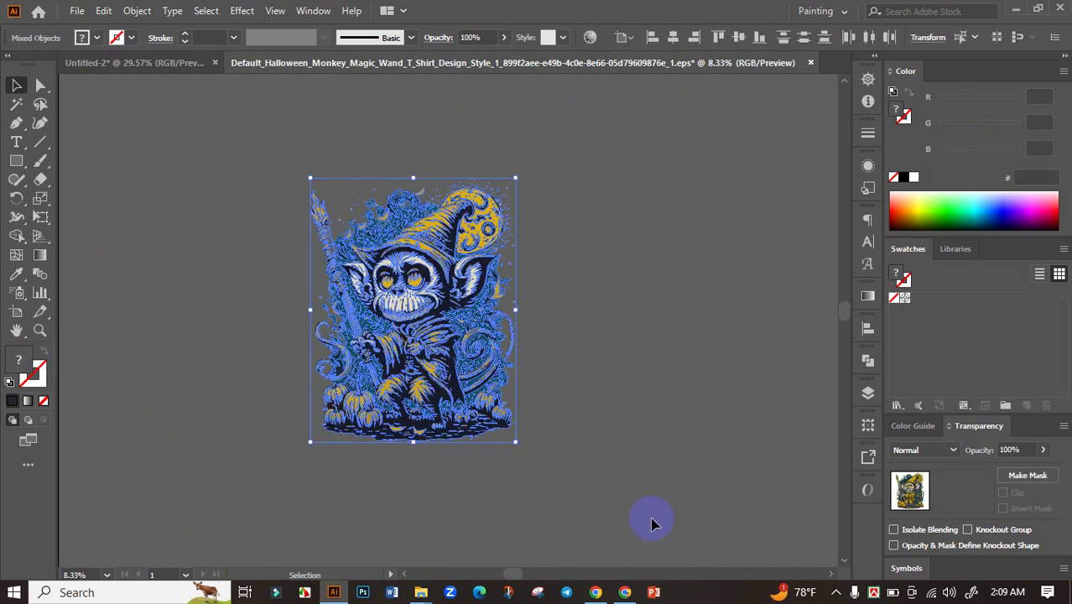
key("a")
key("v")
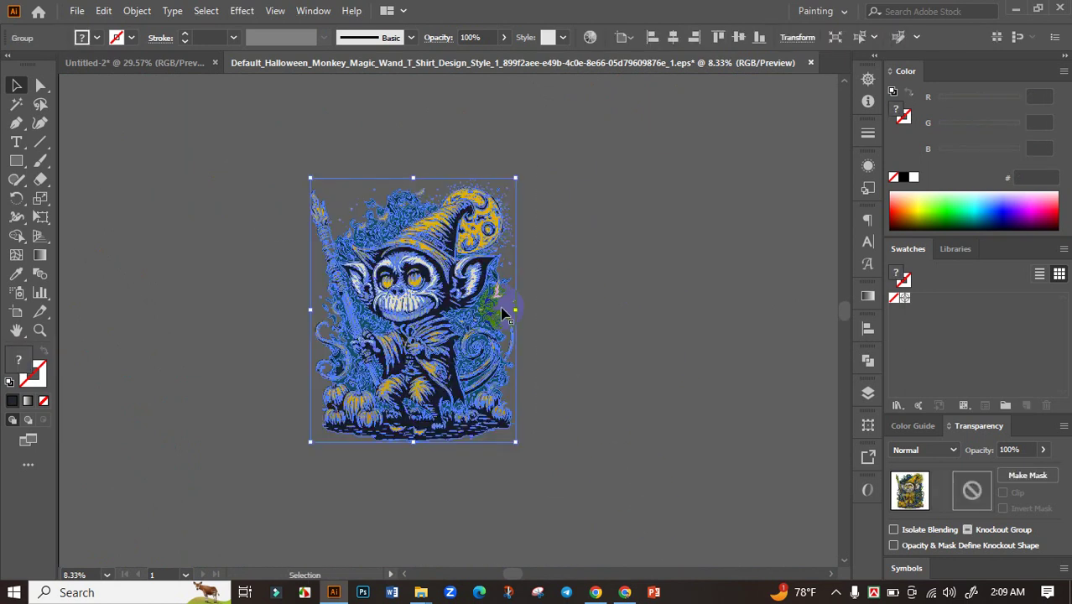
Bring the grouped monkey artwork into the Untitled-2 document and scale it down to fit on the black background
left_click_drag(505, 312, 579, 390)
scroll(515, 381, "down", 2)
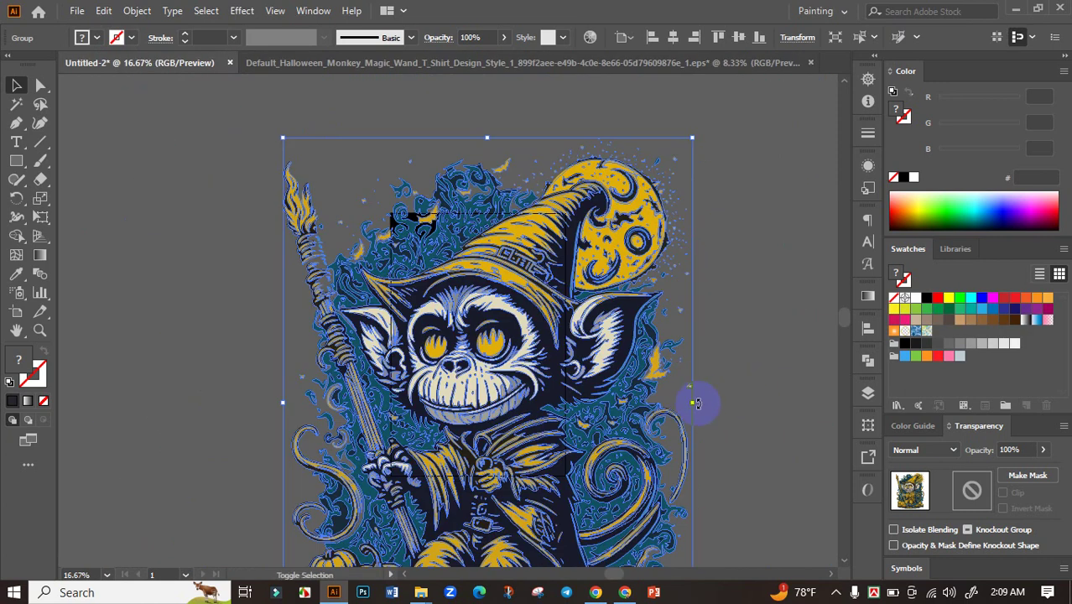
left_click_drag(693, 403, 573, 398)
scroll(529, 416, "up", 1)
left_click_drag(508, 392, 476, 321)
Center the monkey artwork horizontally and vertically on the artboard
left_click(866, 336)
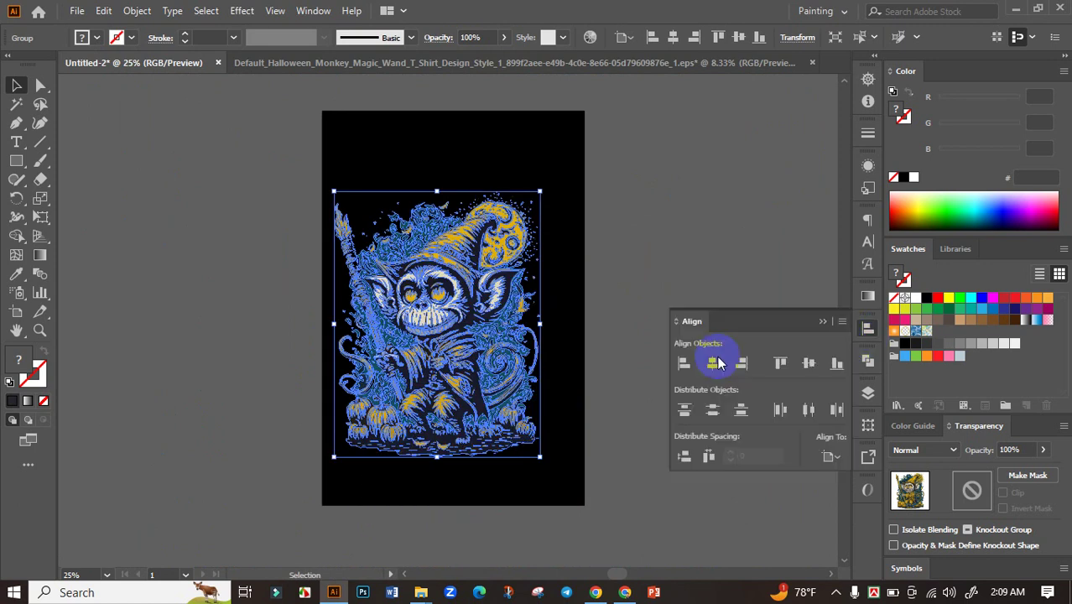
left_click(721, 367)
left_click(809, 363)
left_click(823, 321)
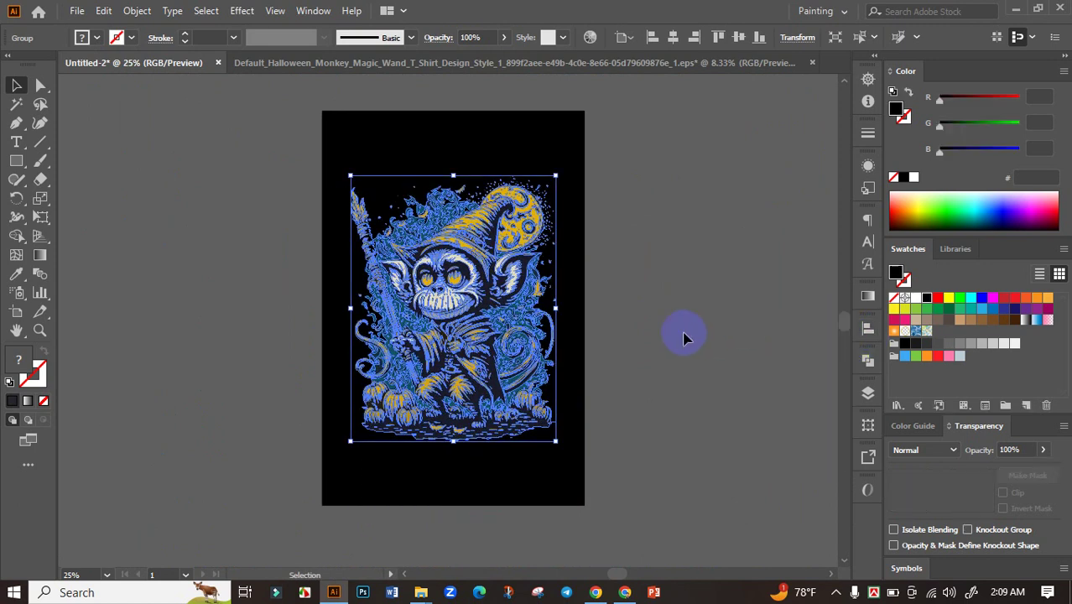
left_click(643, 366)
Enlarge the monkey artwork proportionally from its center so it nearly fills the artboard's width
scroll(643, 366, "down", 1)
scroll(530, 352, "up", 2)
left_click(530, 353)
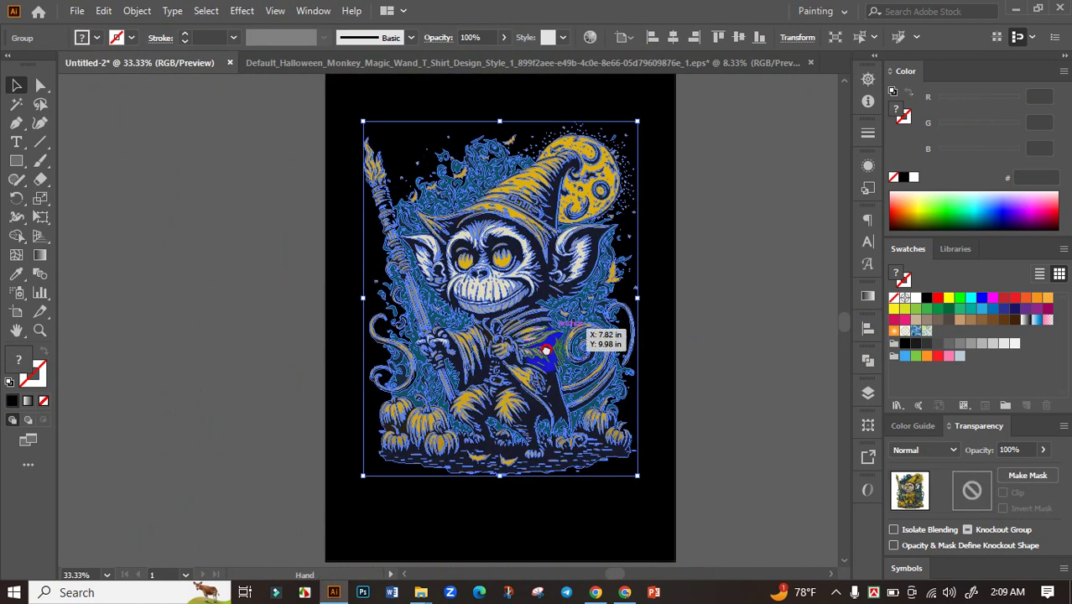
left_click_drag(556, 324, 477, 348)
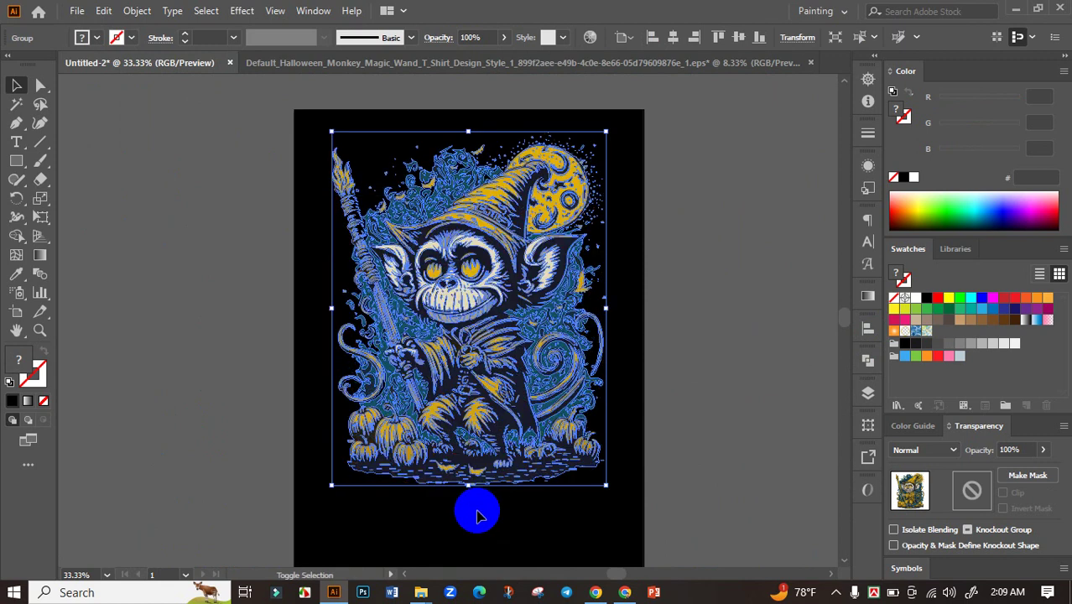
left_click_drag(470, 486, 470, 525)
left_click(723, 438)
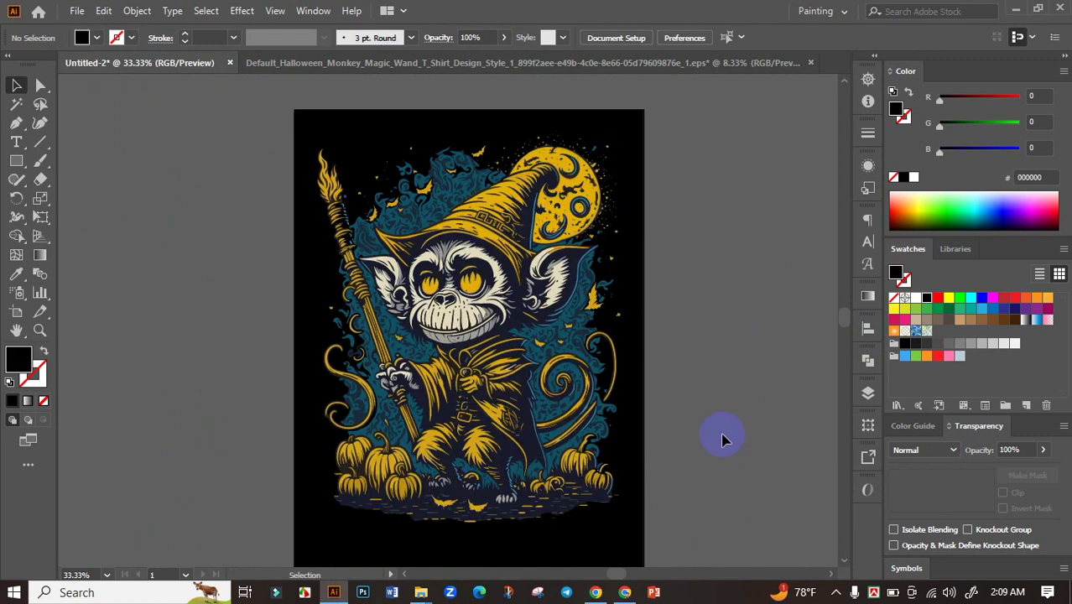
Reposition the enlarged monkey artwork lower on the black background, leaving empty space above it
left_click_drag(607, 415, 610, 372)
left_click_drag(477, 304, 510, 387)
left_click(726, 362)
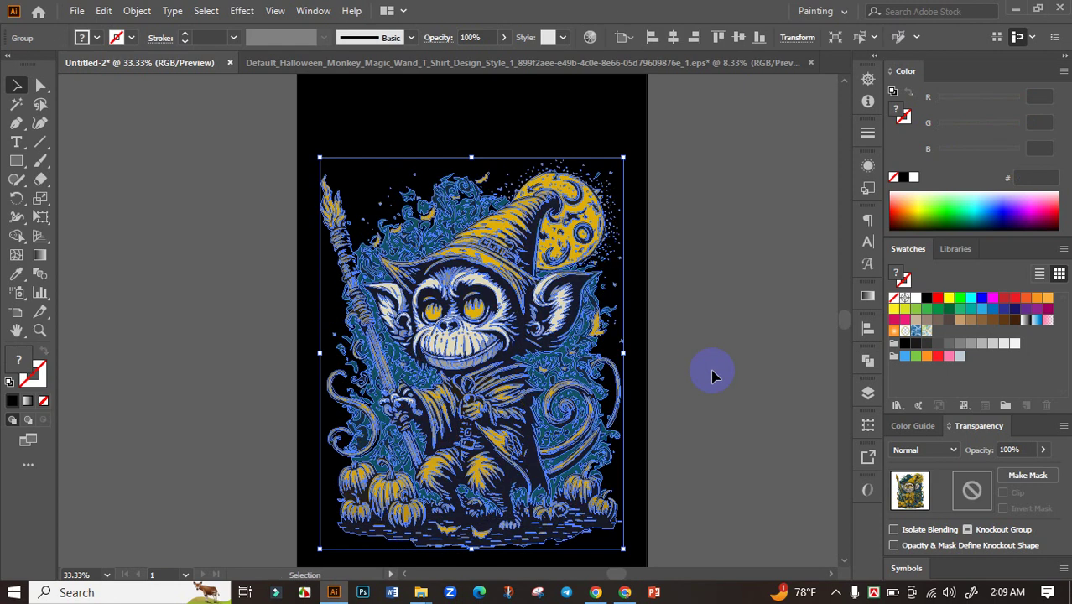
left_click(714, 371)
left_click_drag(747, 340, 741, 281)
left_click_drag(532, 359, 533, 339)
left_click(718, 300)
left_click_drag(701, 343, 693, 368)
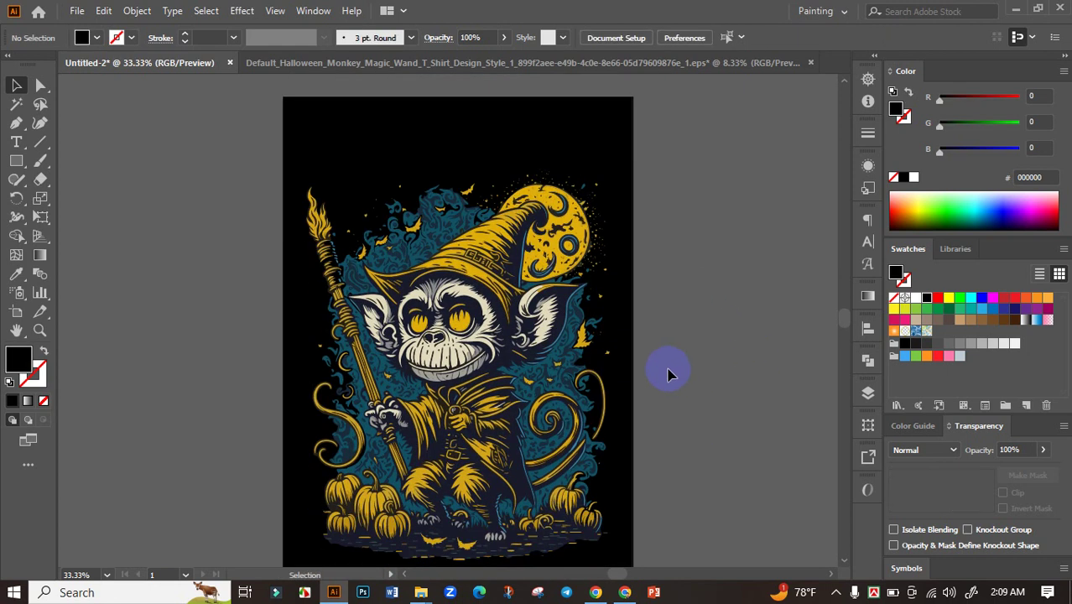
scroll(510, 522, "down", 4)
scroll(696, 388, "up", 2)
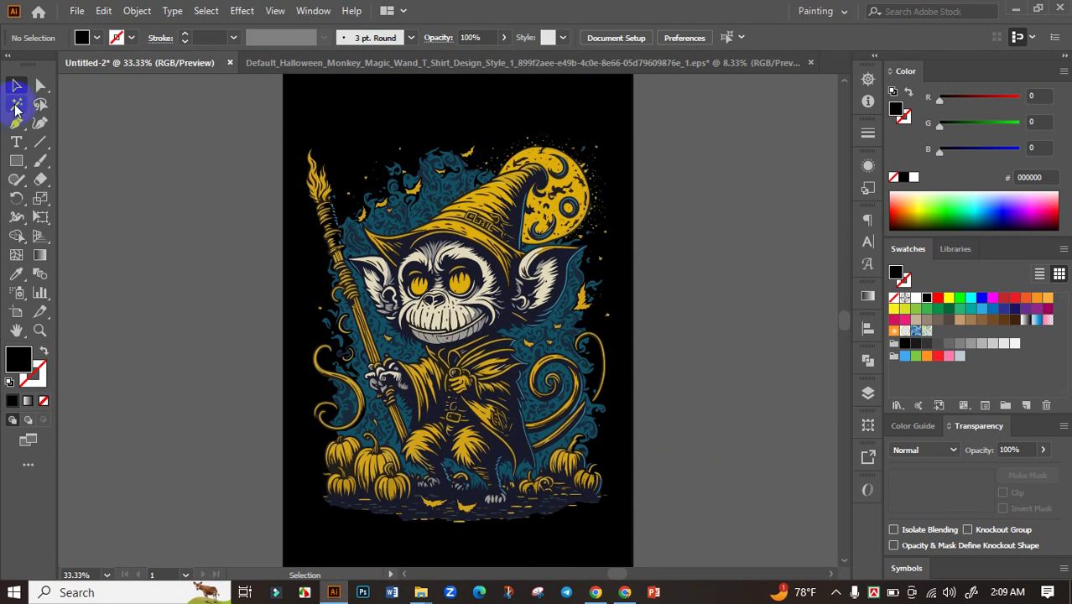
left_click(16, 106)
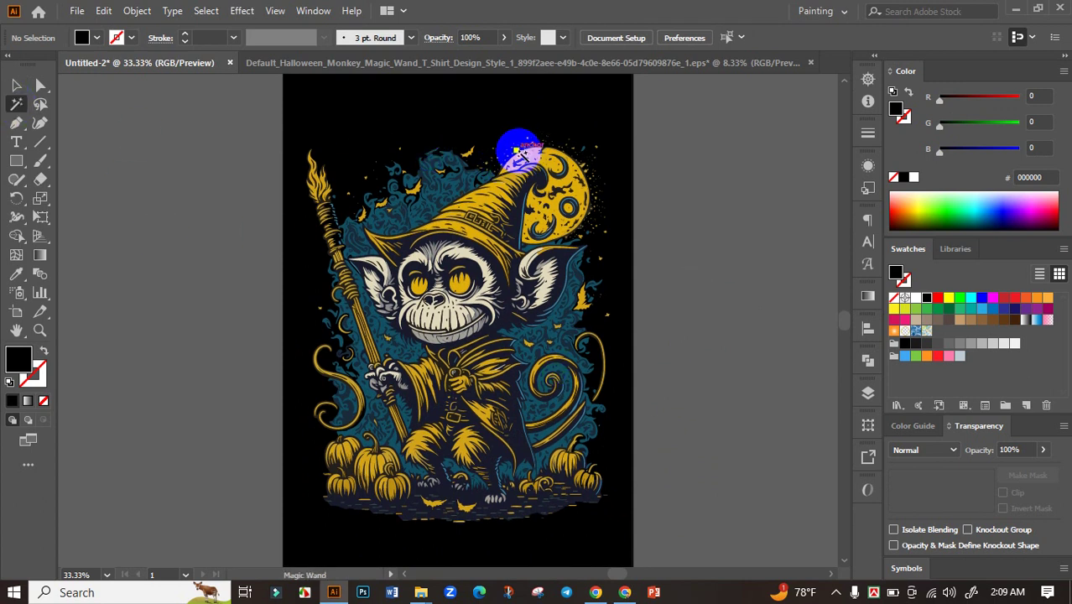
left_click(518, 149)
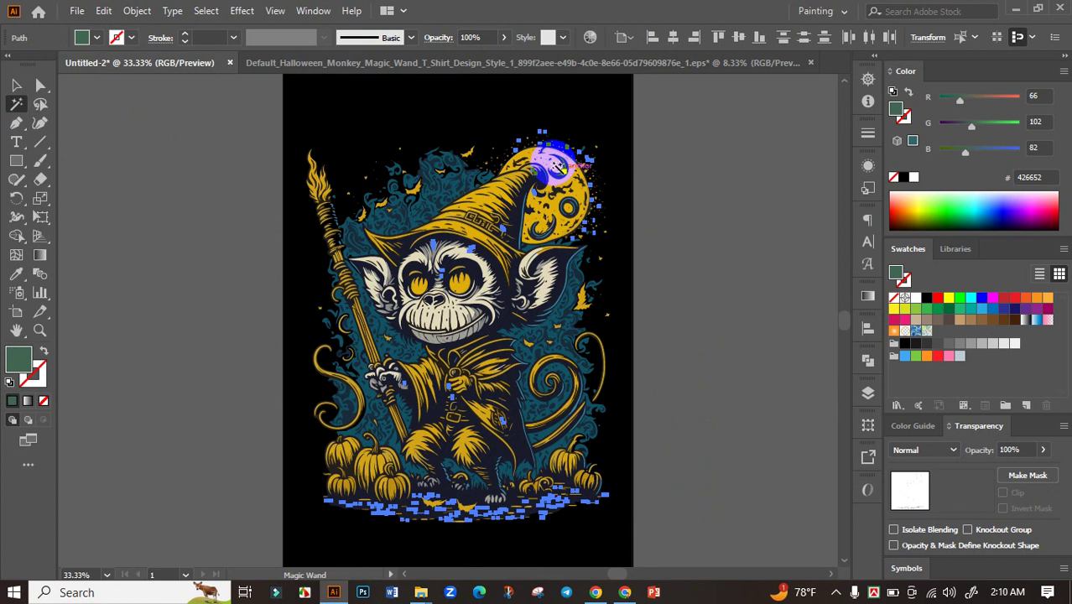
left_click(544, 148)
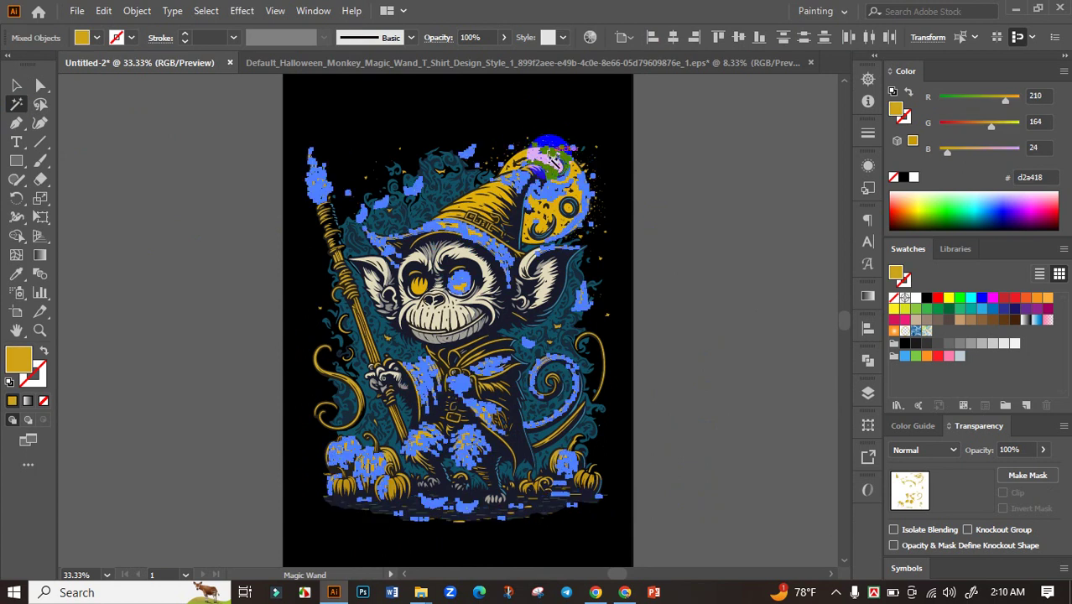
left_click(16, 84)
left_click(120, 211)
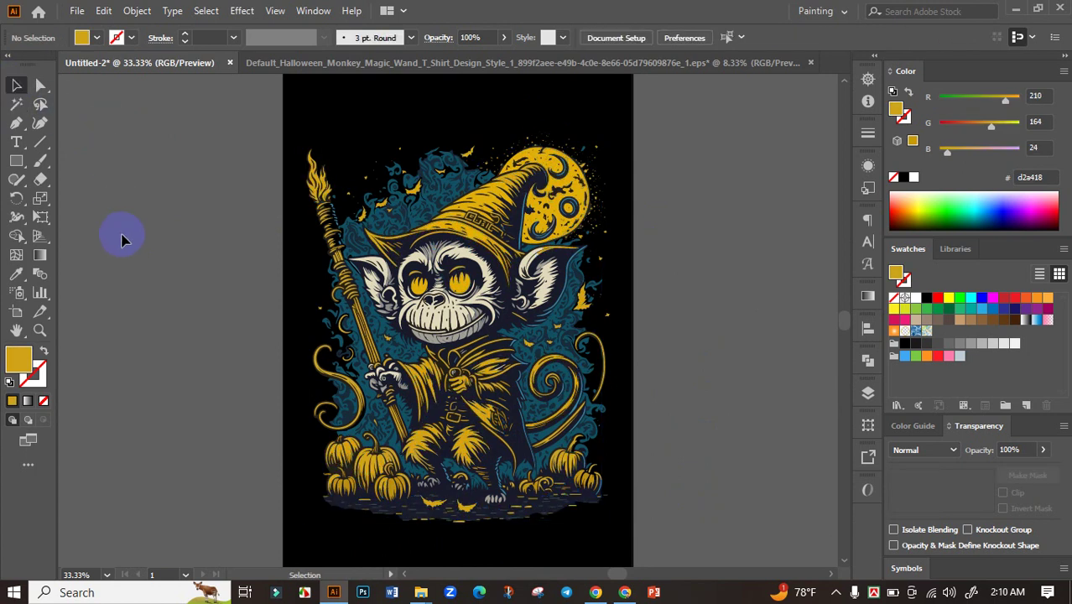
Select the torch flame and all matching gold shapes with the Magic Wand and fill them with RGB Yellow
scroll(299, 191, "up", 4)
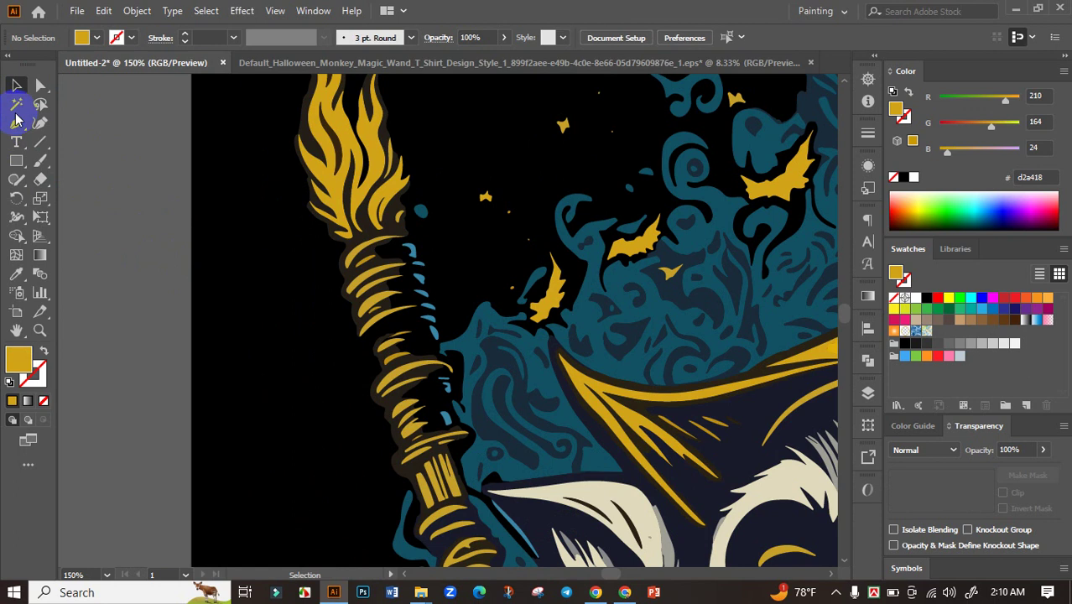
left_click(16, 104)
left_click(335, 119)
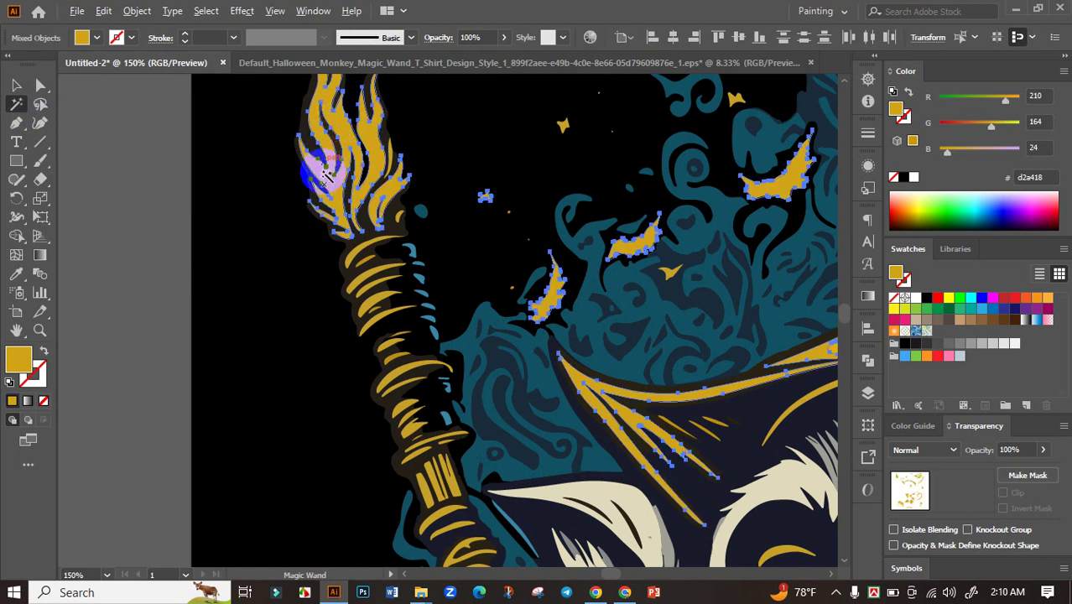
scroll(327, 174, "down", 4)
left_click(948, 298)
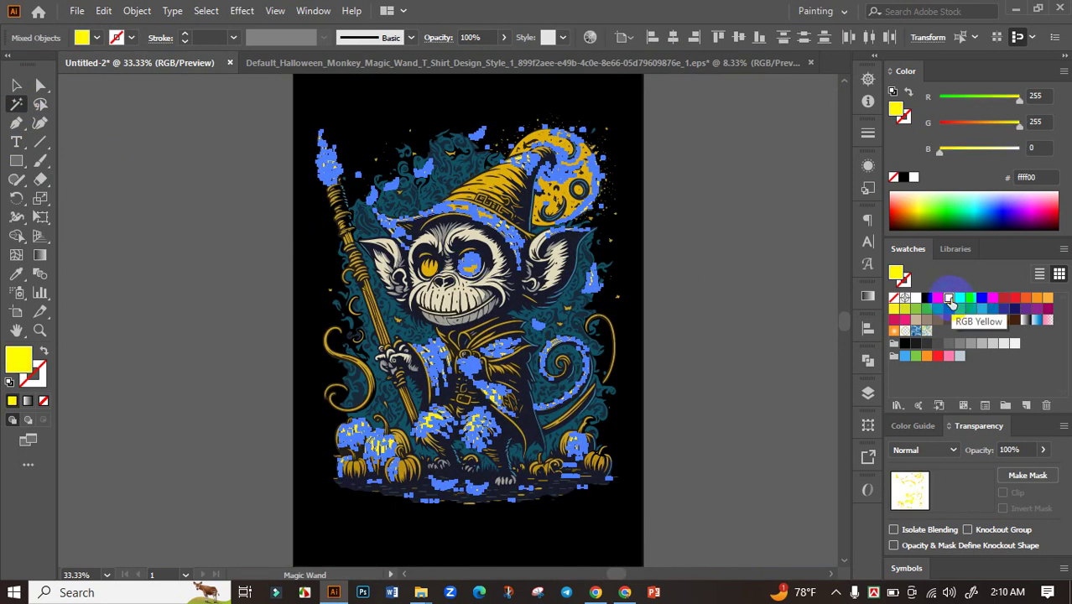
left_click(16, 85)
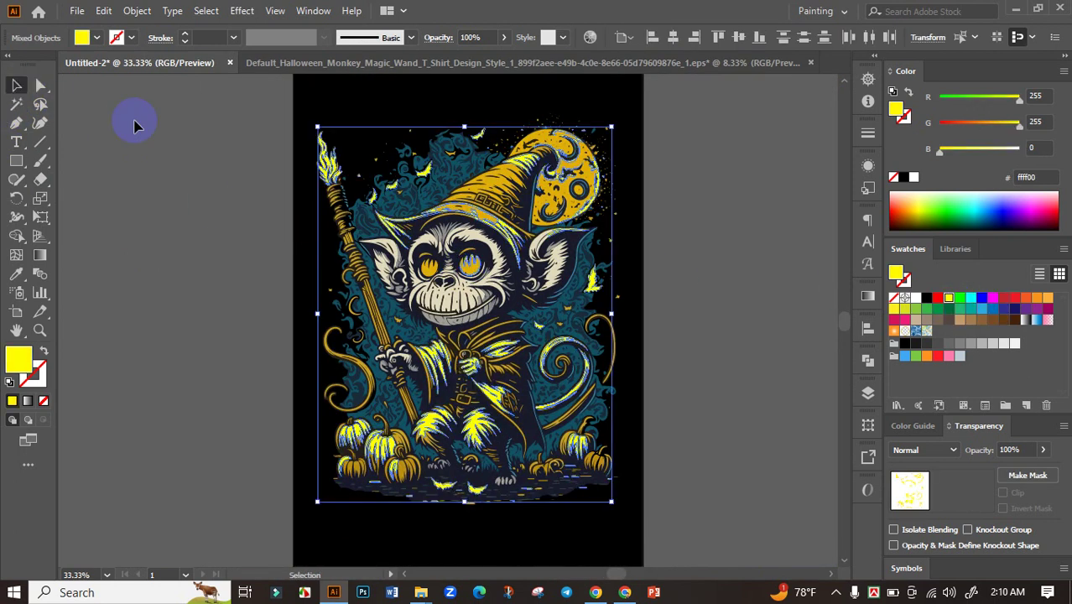
left_click(171, 204)
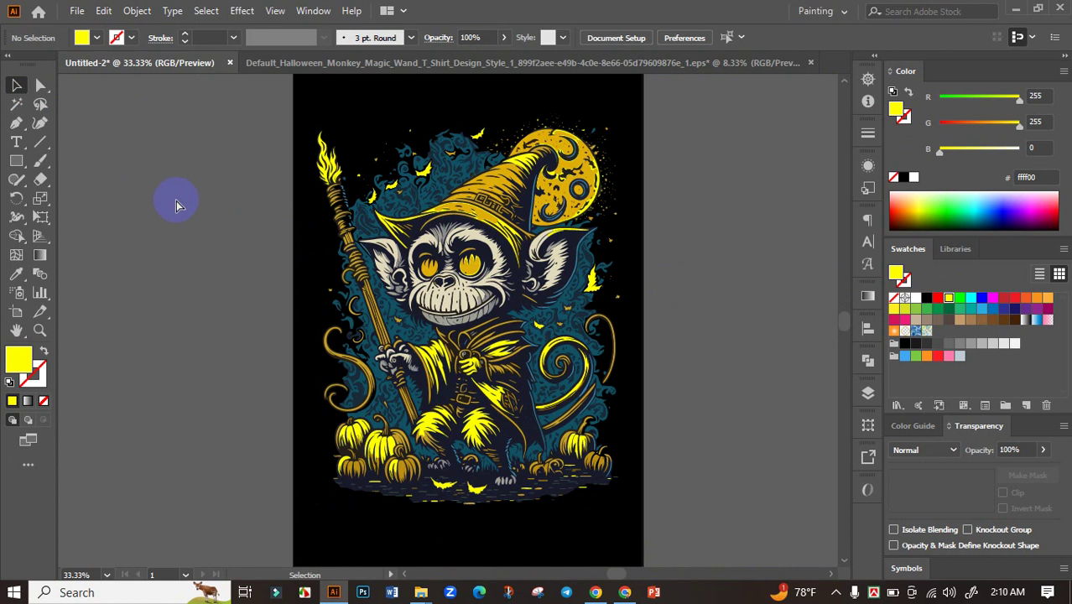
Select the hat, moon and eye shapes of matching gold with the Magic Wand and fill them with orange f7931e
scroll(465, 164, "up", 3)
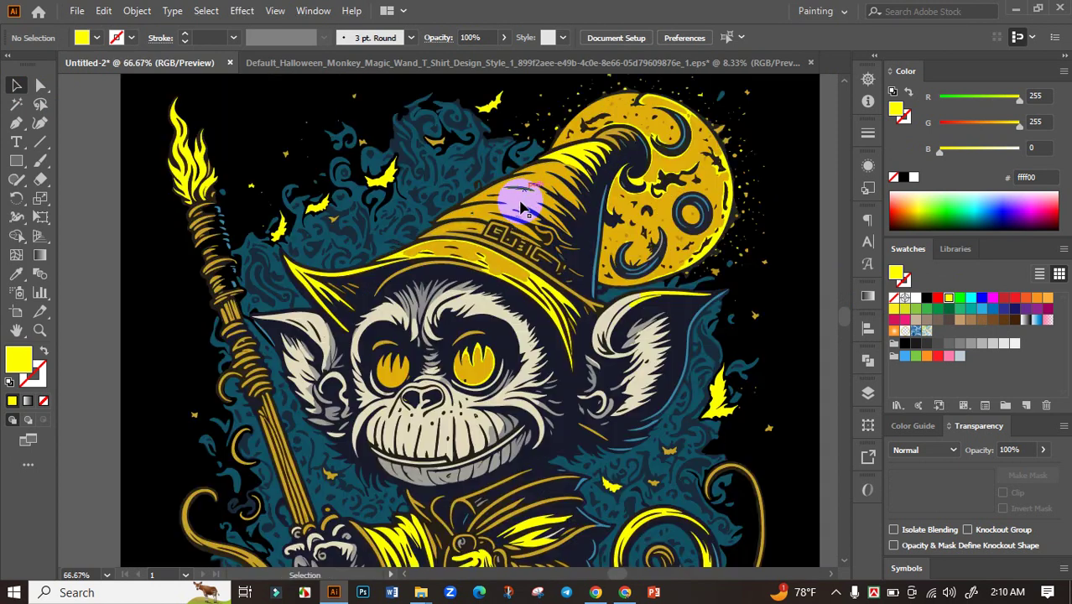
left_click(16, 104)
left_click(534, 206)
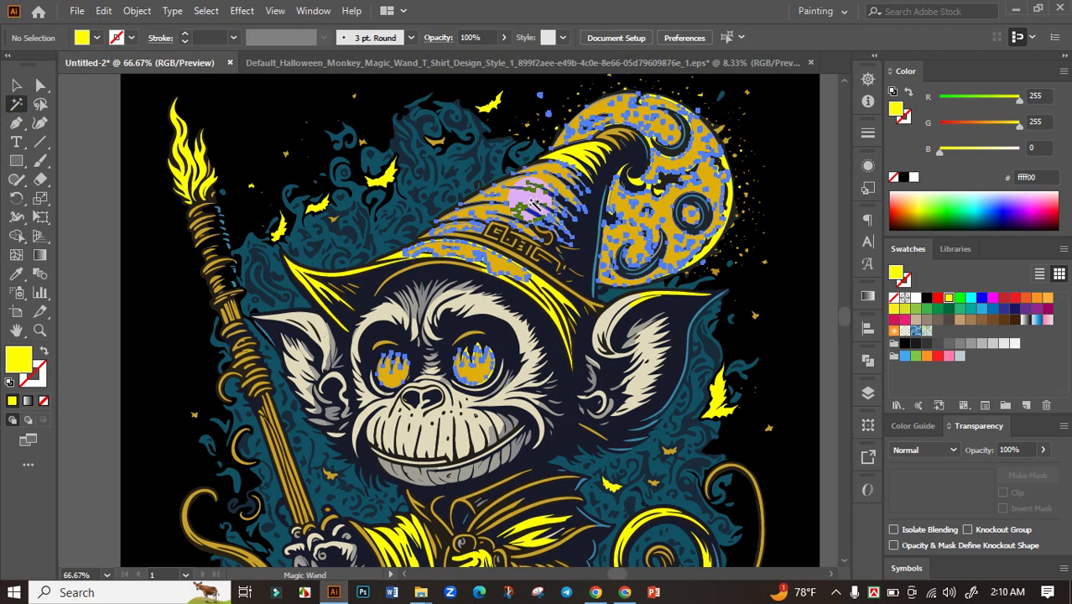
scroll(473, 214, "down", 1)
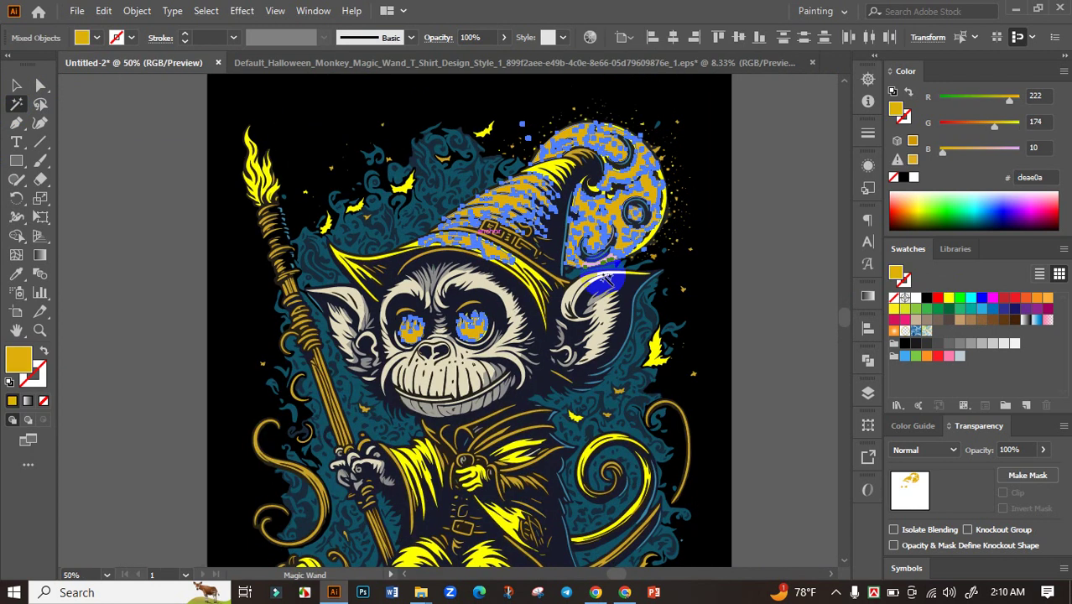
left_click(1046, 301)
left_click(1037, 299)
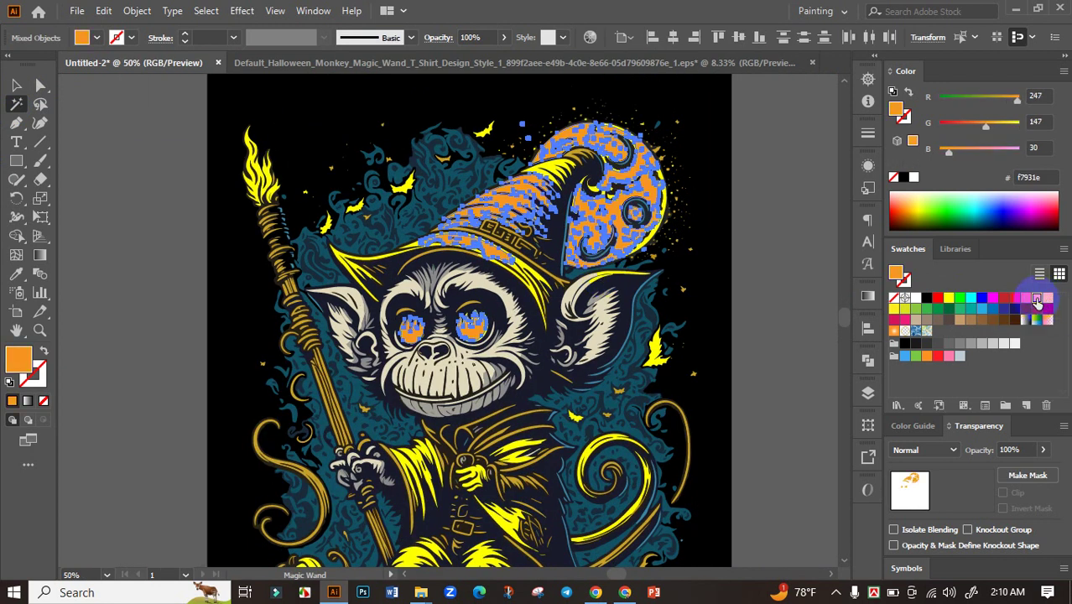
left_click(16, 85)
left_click(94, 138)
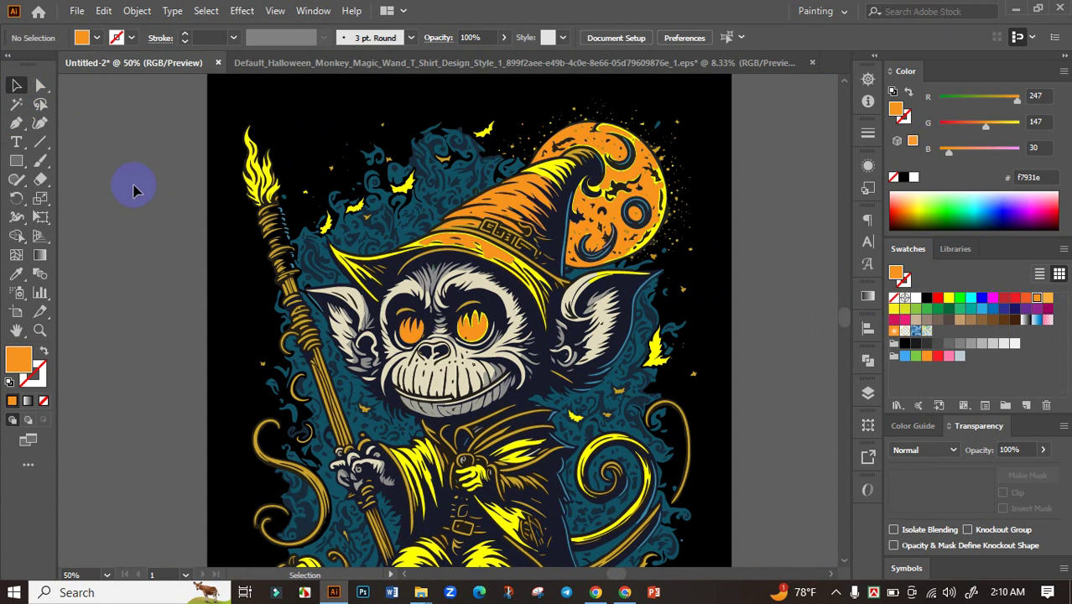
Undo the orange and yellow recolouring so the artwork has its original gold colours
scroll(133, 191, "down", 2)
left_click_drag(558, 282, 635, 327)
scroll(670, 327, "down", 1)
scroll(595, 345, "up", 1)
key("ctrl+z")
key("ctrl+z")
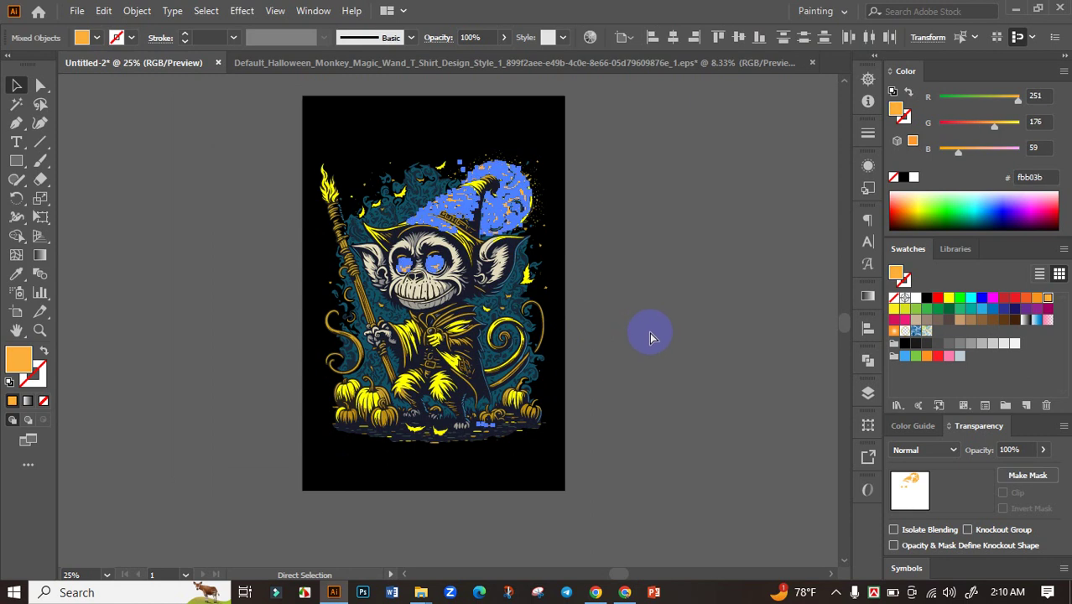
left_click(663, 382)
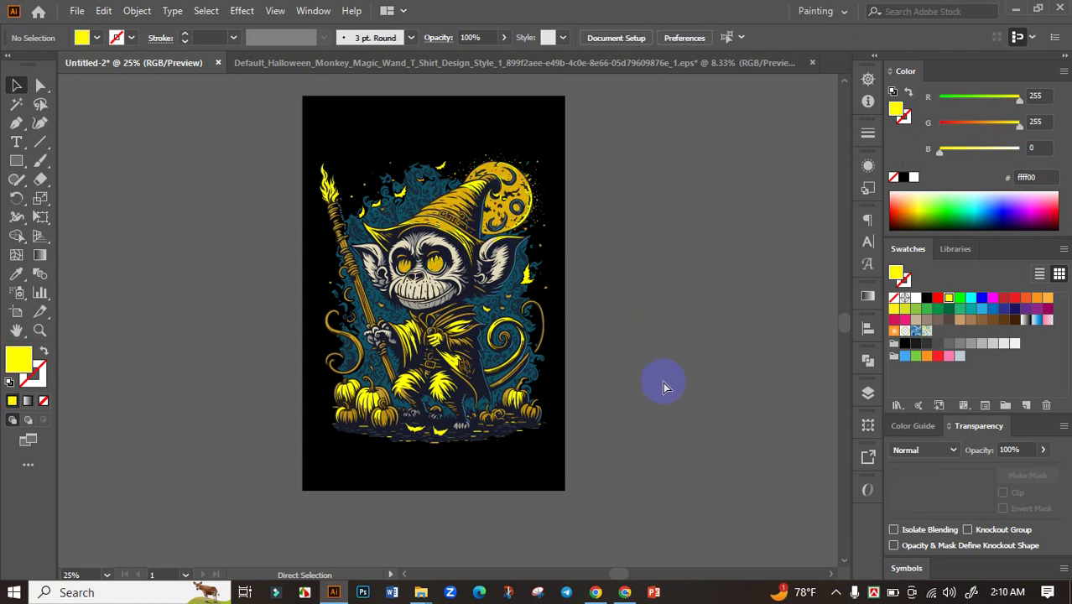
key("ctrl+z")
key("ctrl+z")
left_click(663, 377)
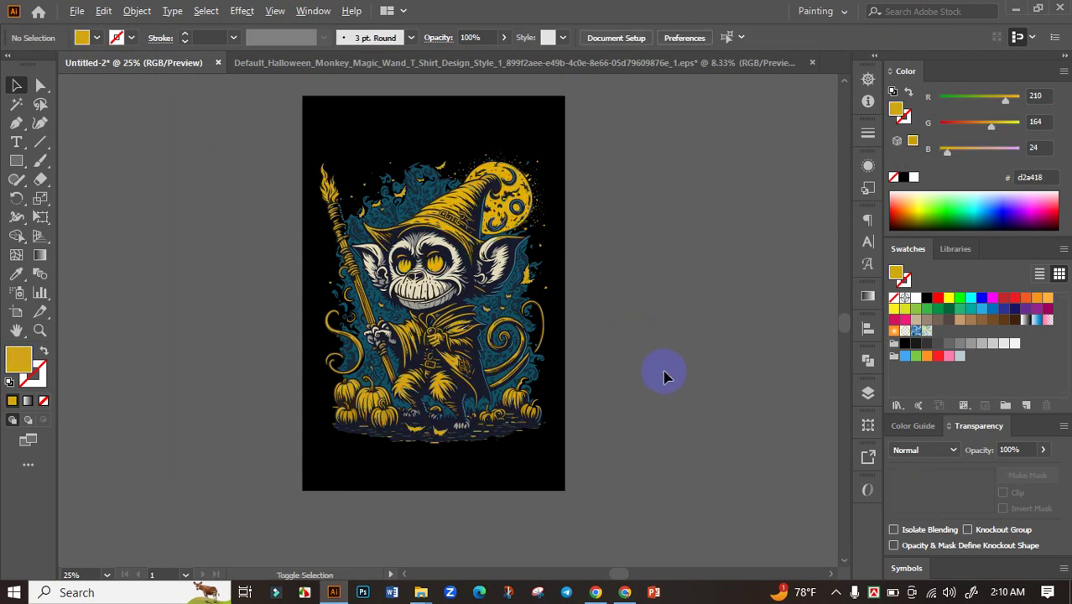
Recolor the whole monkey group with linked harmony colors, raising overall brightness slightly until the dark brown's brightness reads 25.82%
scroll(663, 371, "down", 1)
scroll(651, 372, "up", 2)
left_click_drag(650, 359, 676, 381)
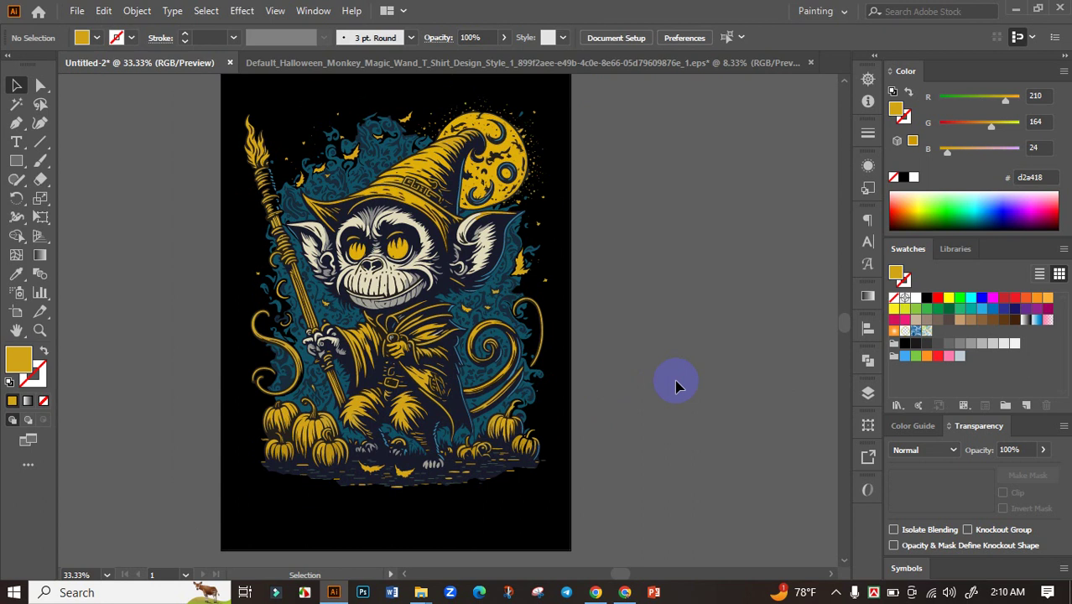
scroll(676, 382, "down", 1)
left_click(533, 337)
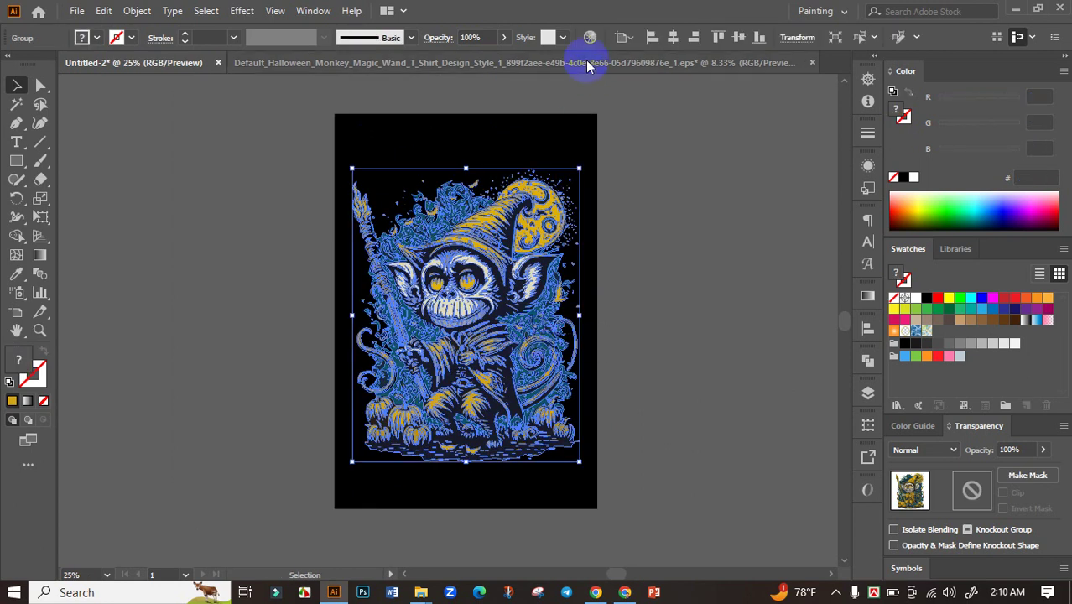
left_click(591, 39)
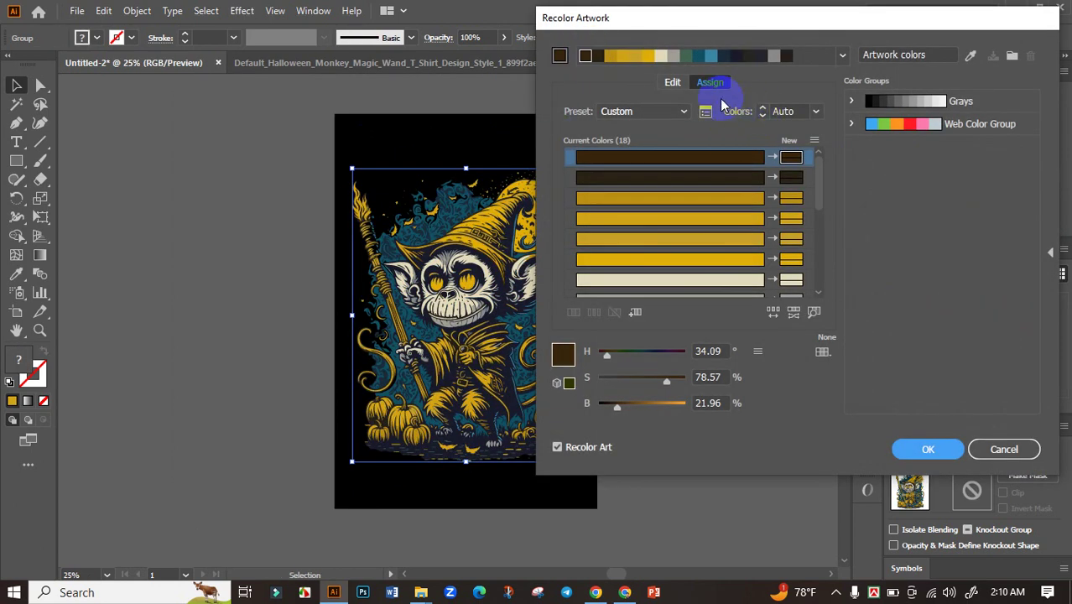
left_click(673, 82)
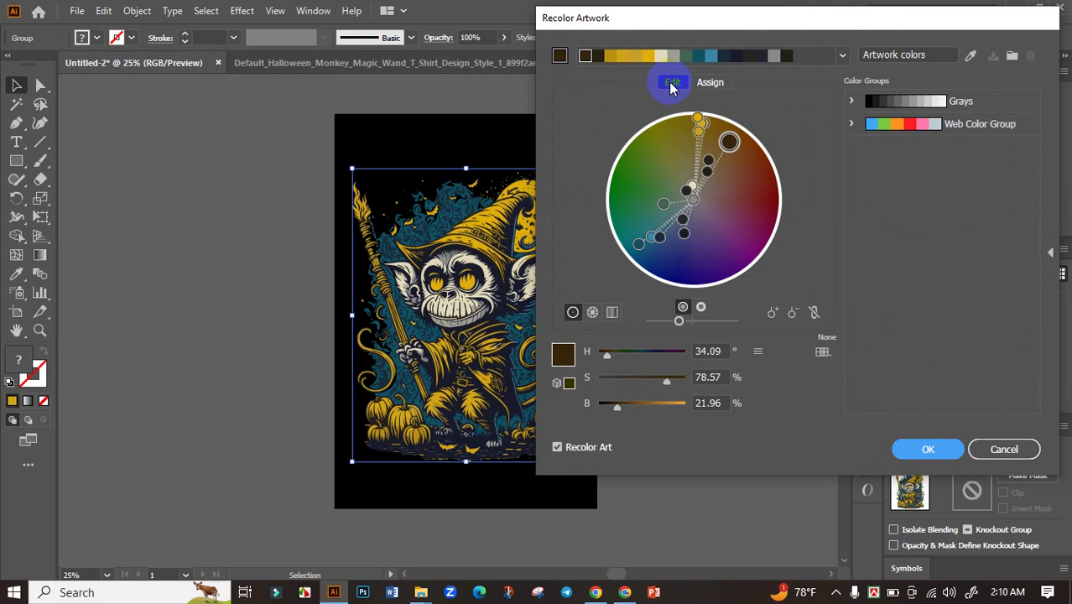
left_click(815, 312)
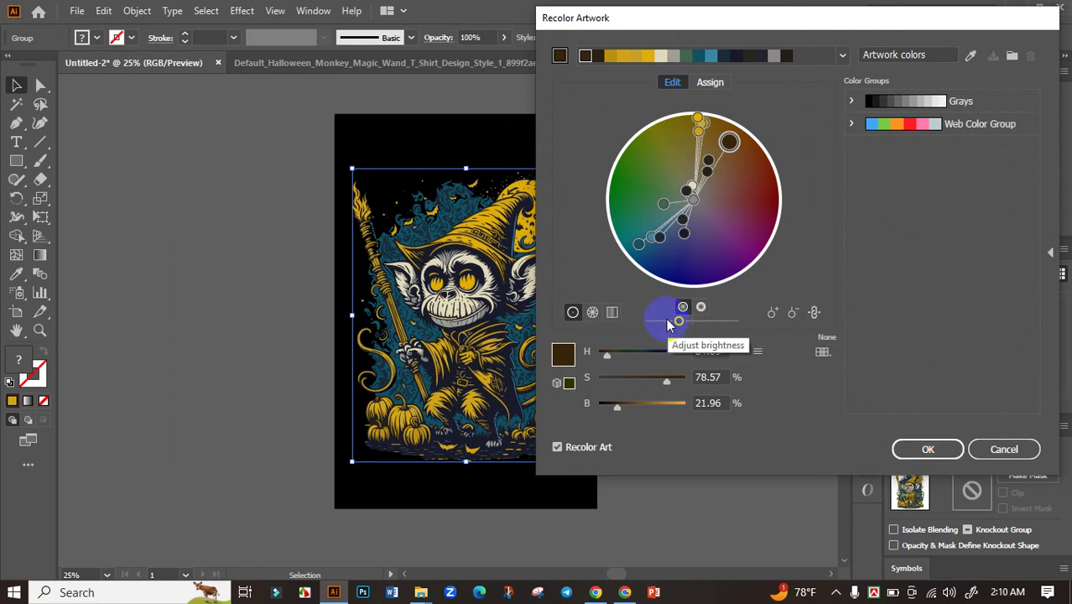
mouse_move(679, 321)
left_mouse_down()
mouse_move(696, 322)
mouse_move(684, 324)
left_mouse_up()
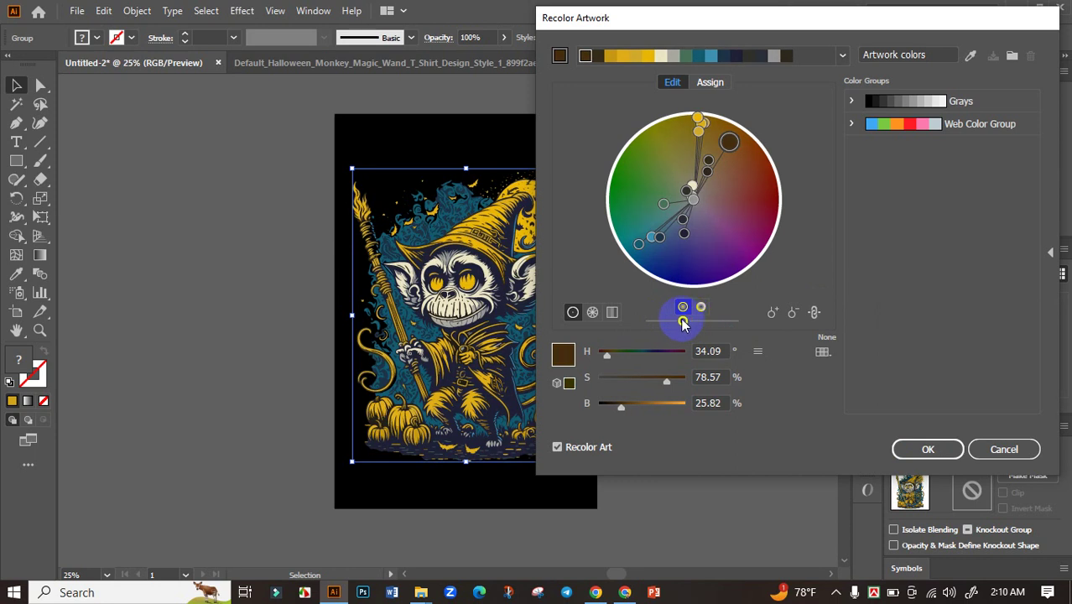
left_click(931, 451)
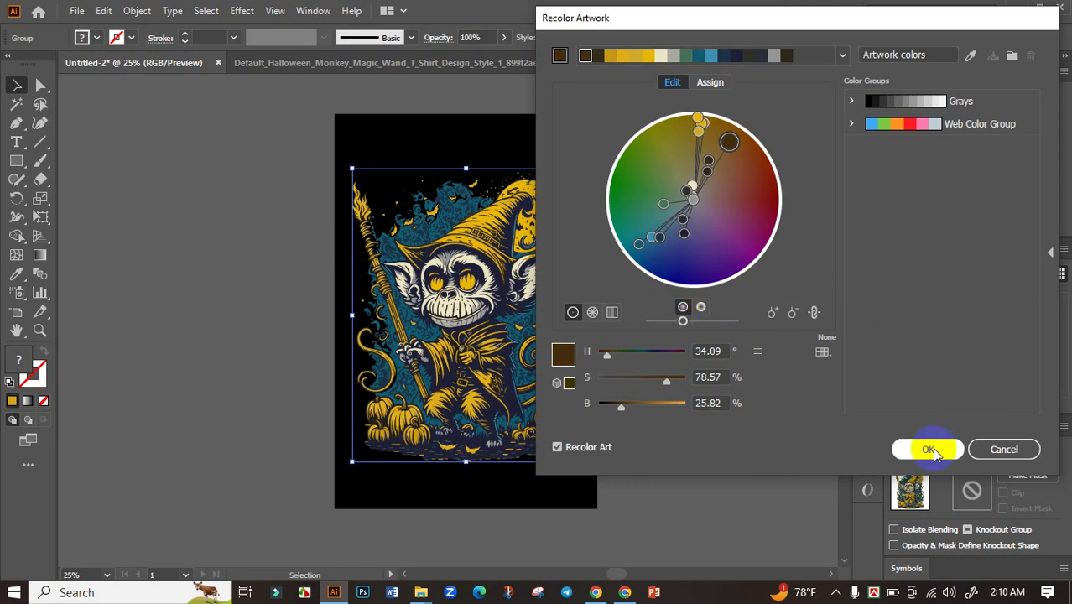
left_click(715, 328)
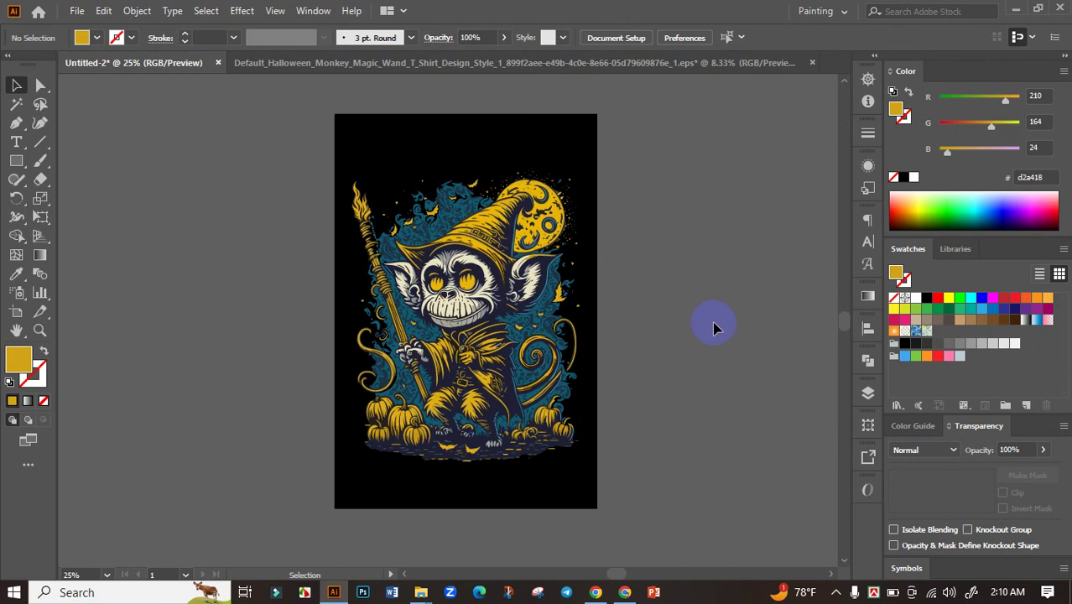
scroll(650, 311, "down", 3)
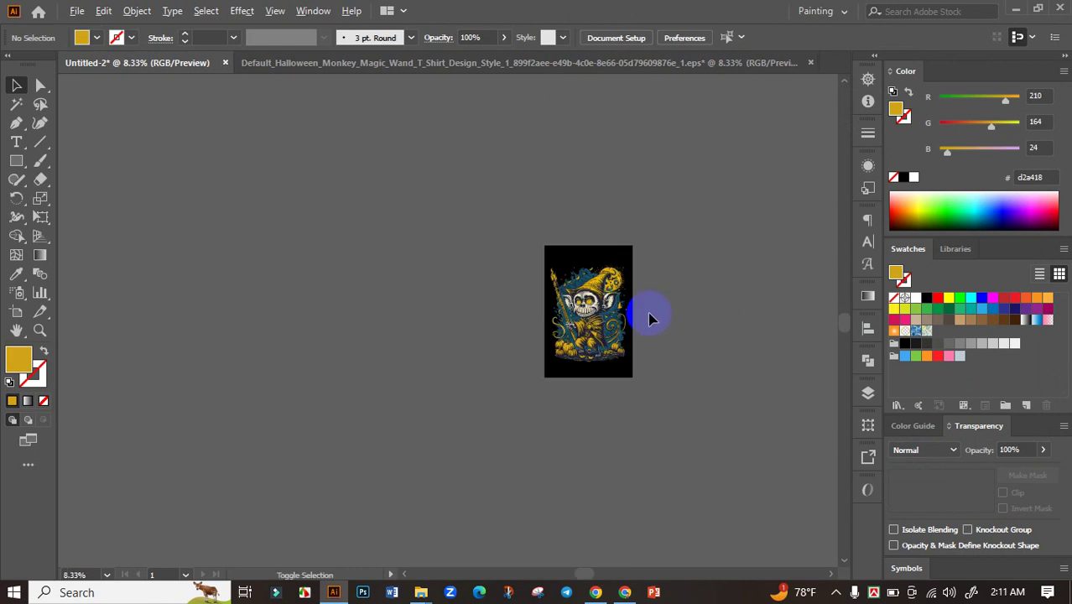
scroll(635, 327, "up", 3)
left_click_drag(666, 295, 608, 322)
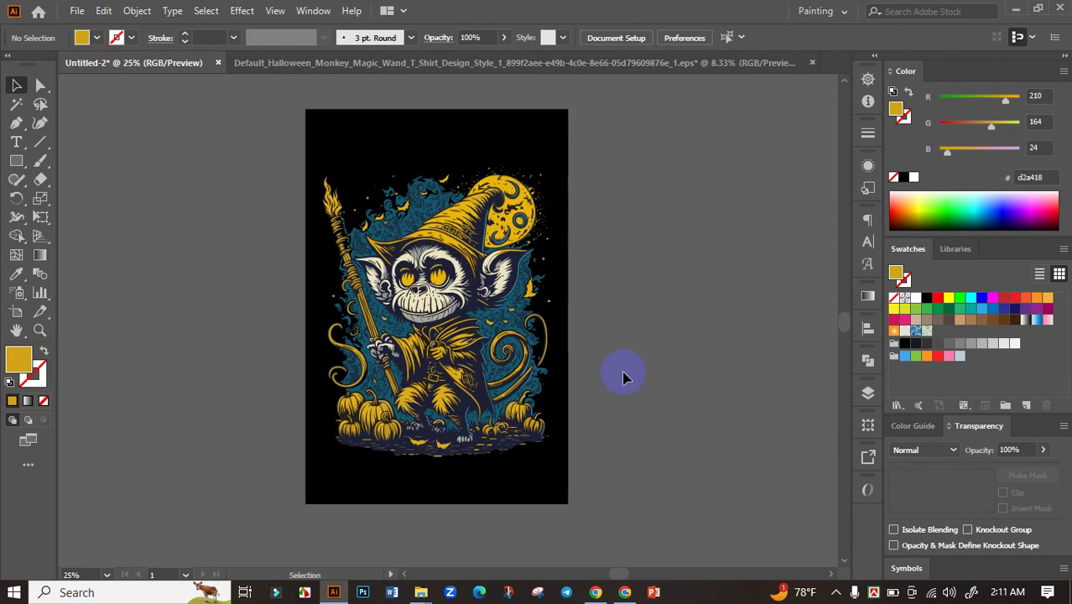
Switch to the ChatGPT page in the browser and copy the slogan "Mummy's Little Monkey" from the list
left_click(624, 592)
left_click(92, 13)
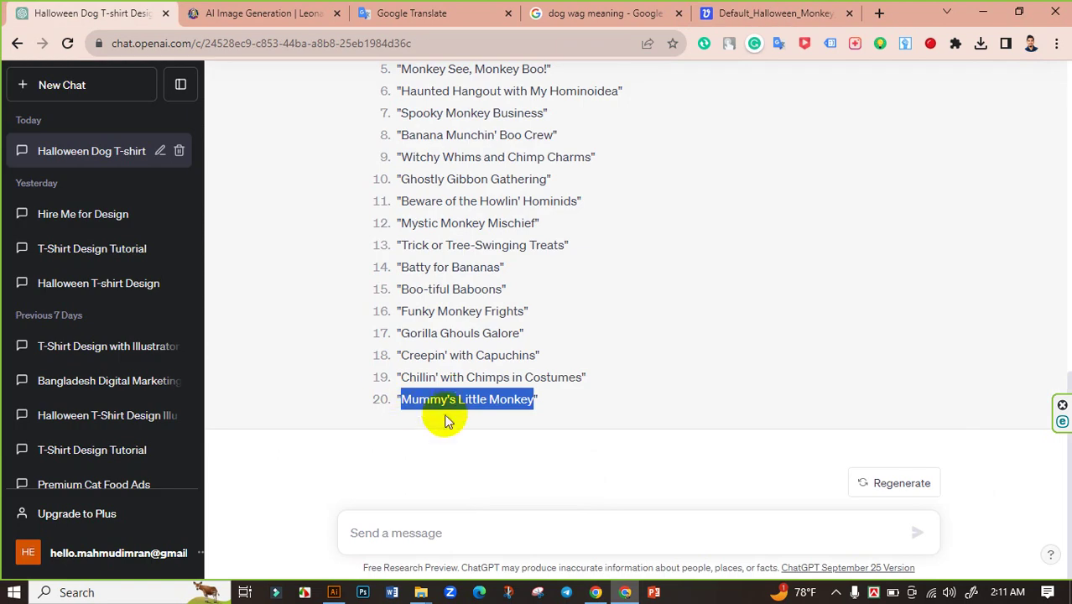
right_click(457, 399)
left_click(487, 220)
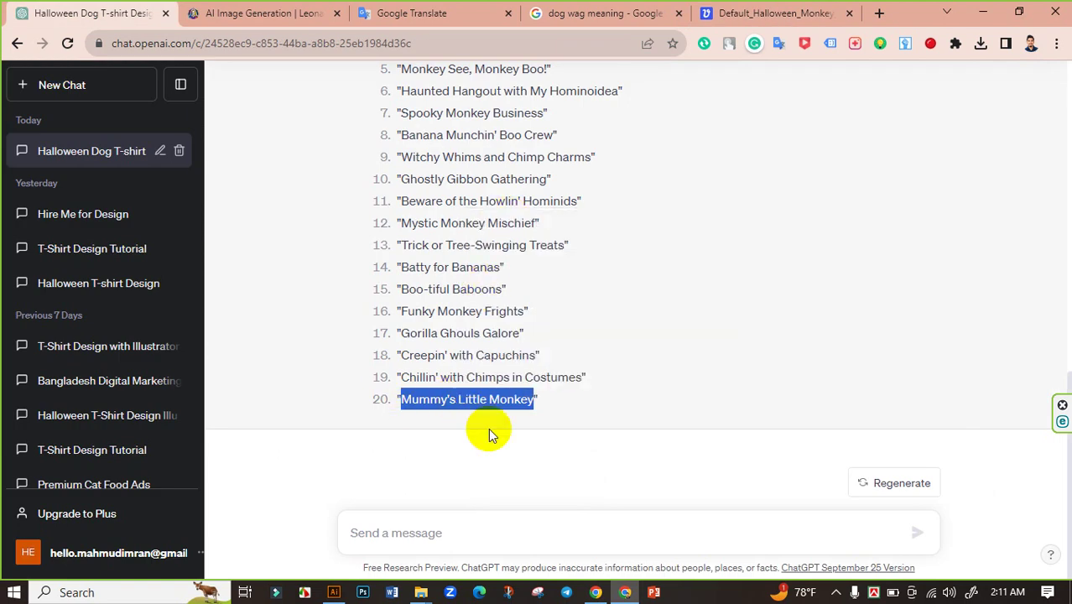
Return to Illustrator, paste "Mummy's Little Monkey" beside the artboard, and enlarge and move the text to about 165 pt in the empty area
left_click(333, 592)
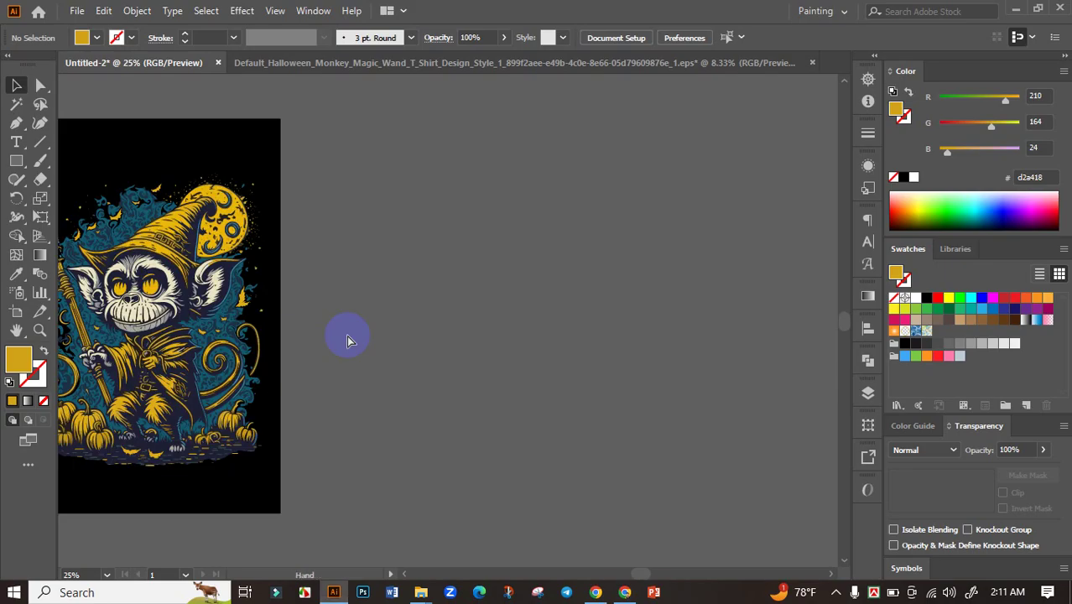
key("ctrl+v")
left_click_drag(467, 326, 699, 435)
left_click_drag(524, 347, 631, 219)
Cut "Mummy's" from the slogan and paste it as a separate text object above "Little Monkey"
double_click(545, 178)
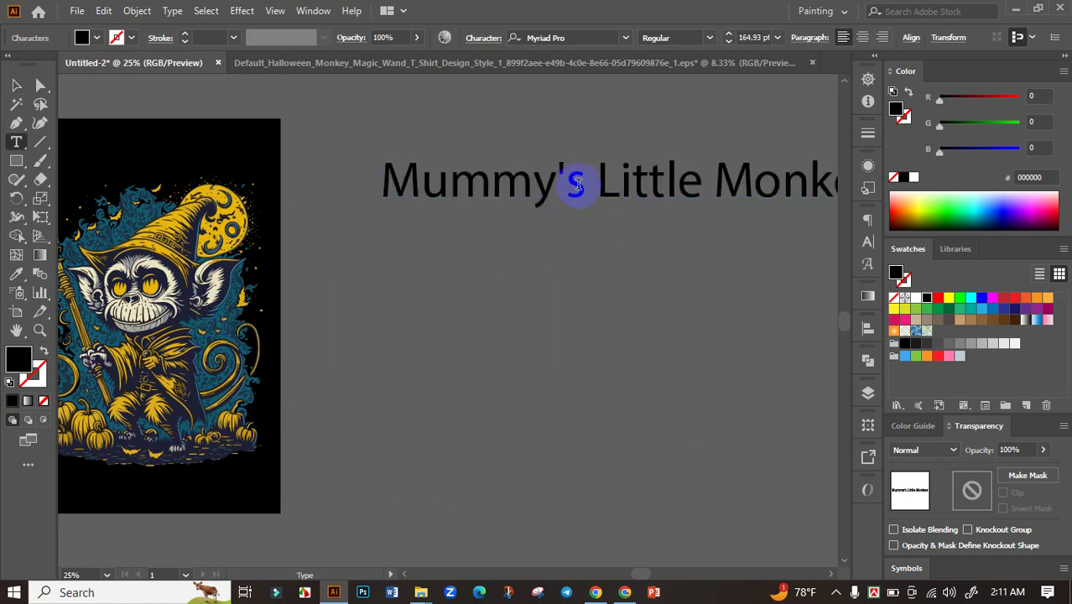
left_click_drag(574, 186, 342, 182)
key("ctrl+x")
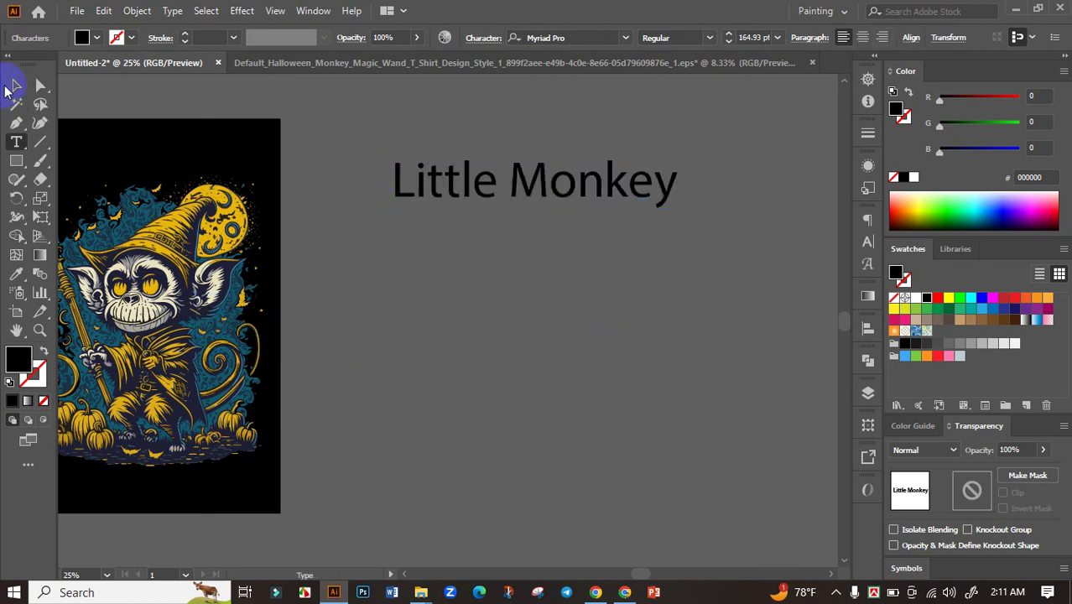
left_click(11, 87)
left_click_drag(532, 182, 545, 163)
left_click(480, 173)
key("ctrl+v")
left_click(511, 243)
left_click(463, 324)
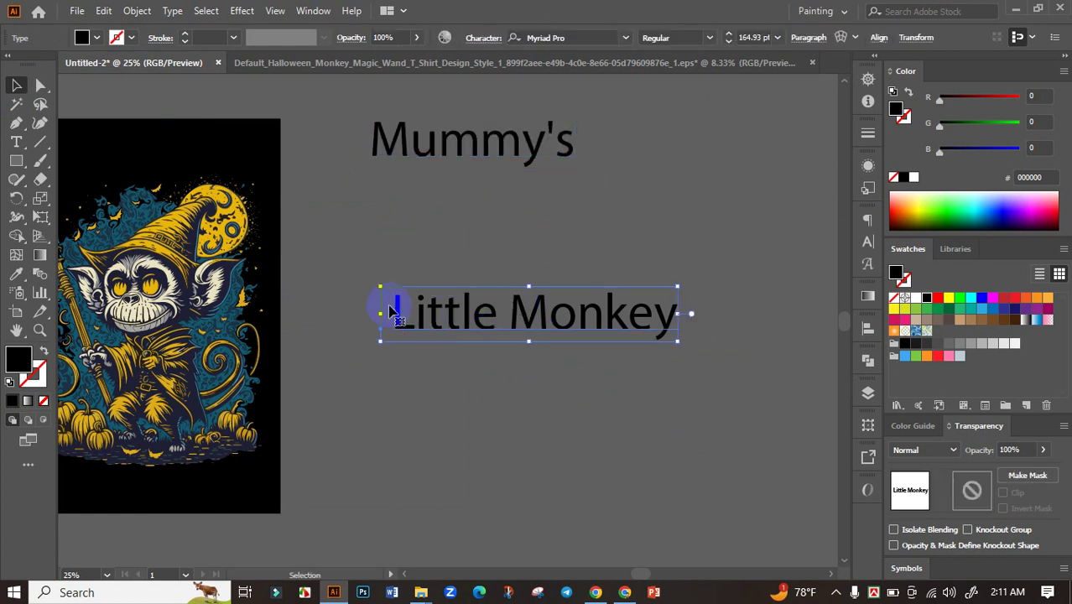
Delete the leading space in front of "Little Monkey"
double_click(391, 307)
left_click_drag(390, 307, 315, 323)
left_click(386, 325)
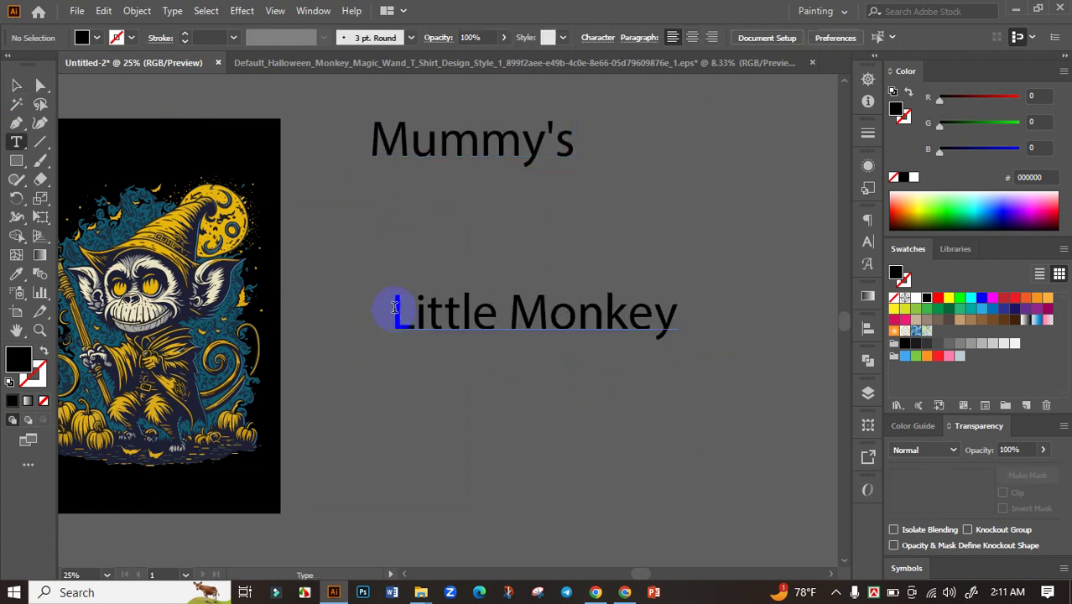
key("BackSpace")
left_click(16, 84)
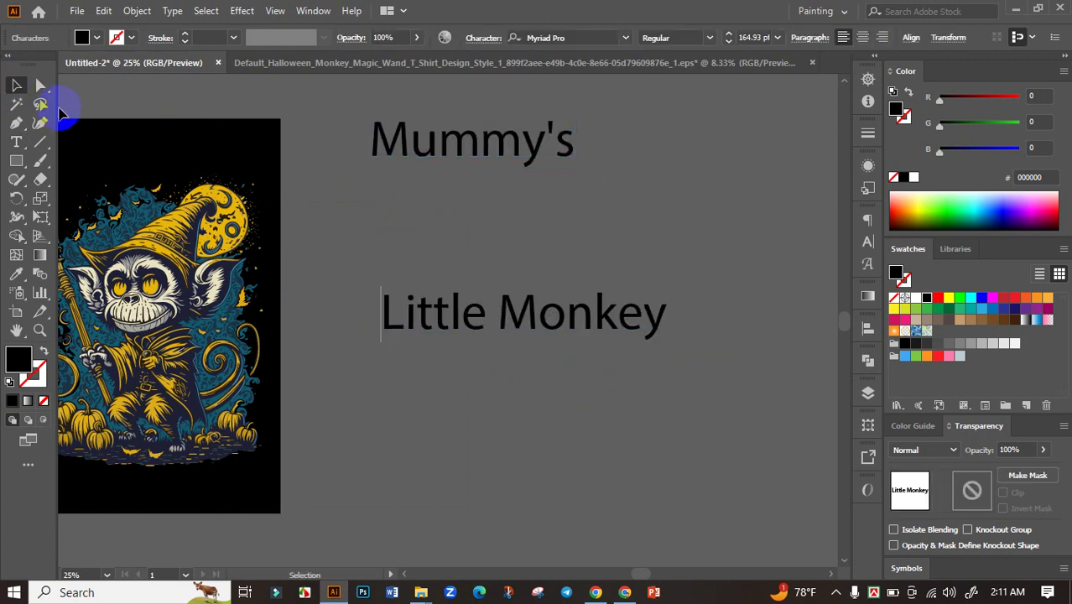
scroll(402, 262, "left", 5)
Fill "Mummy's" with white and set both text lines to All Caps
left_click(652, 147)
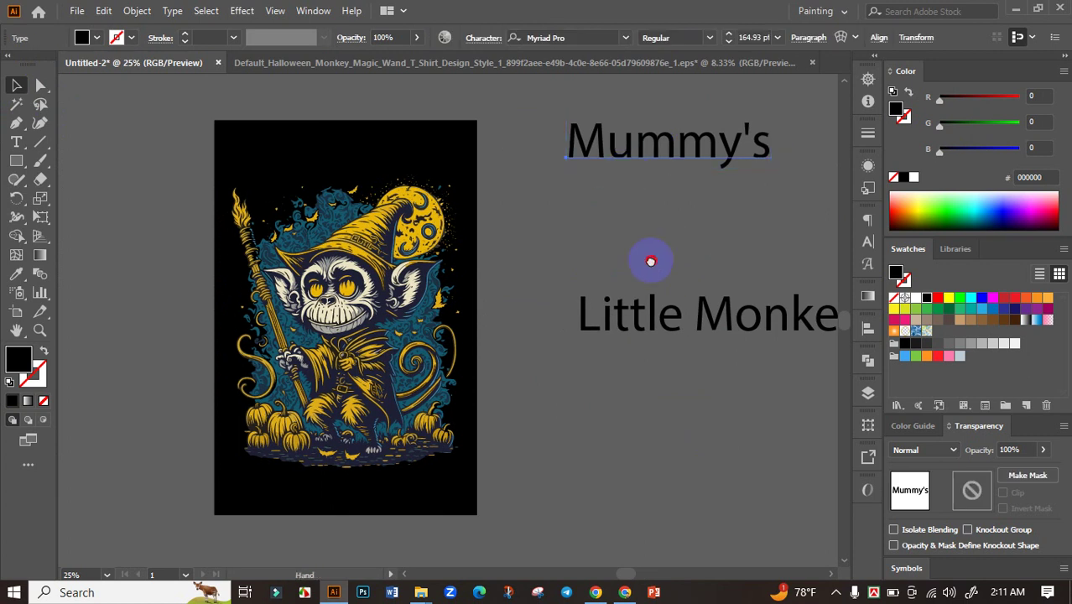
left_click_drag(650, 262, 551, 294)
left_click(916, 300)
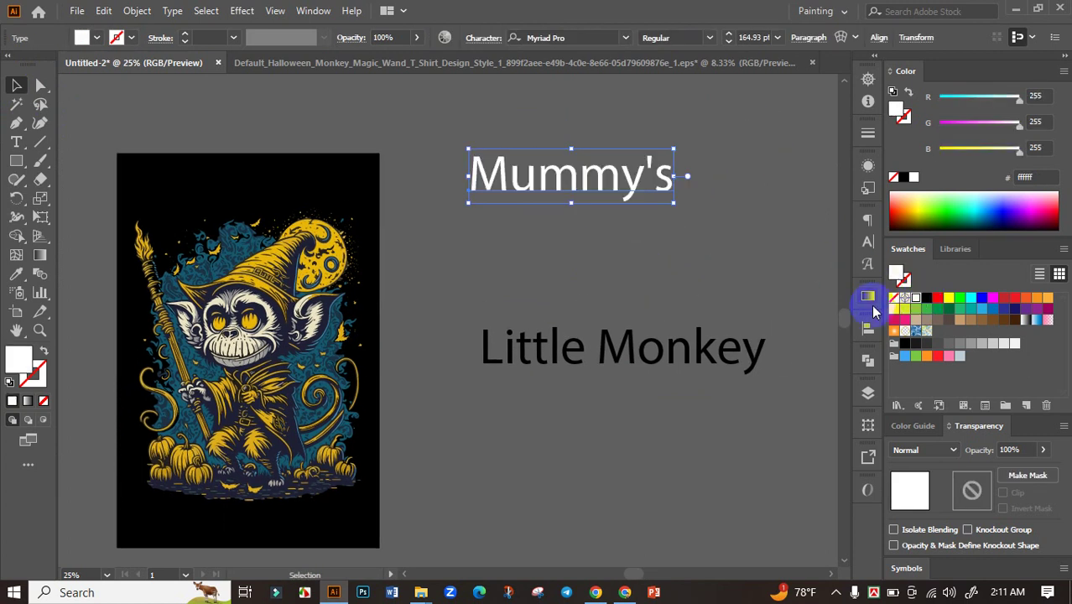
left_click(677, 342, "shift")
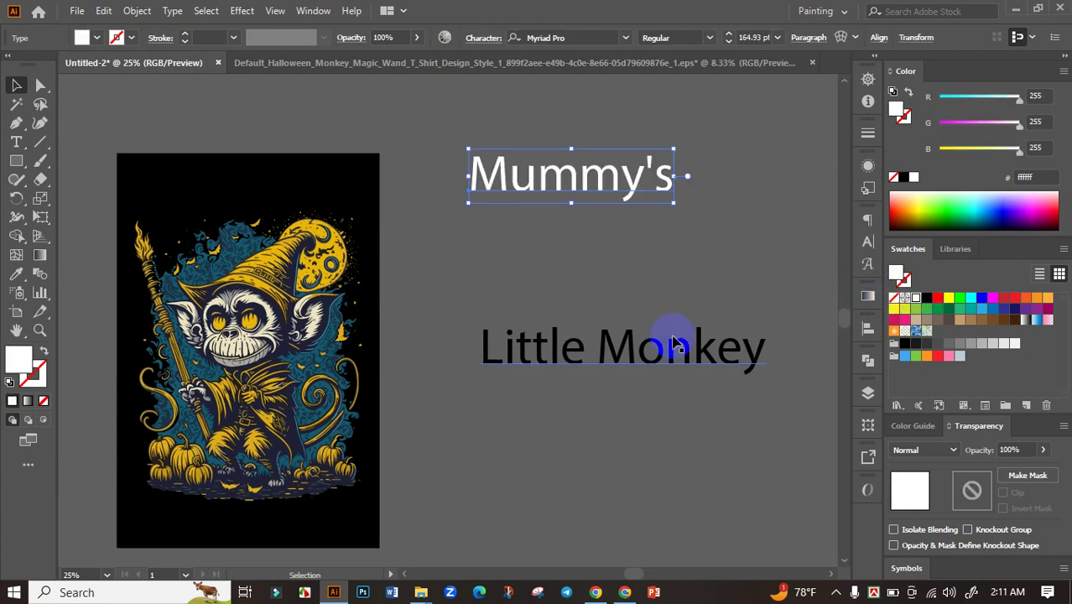
left_click(868, 243)
left_click(684, 372)
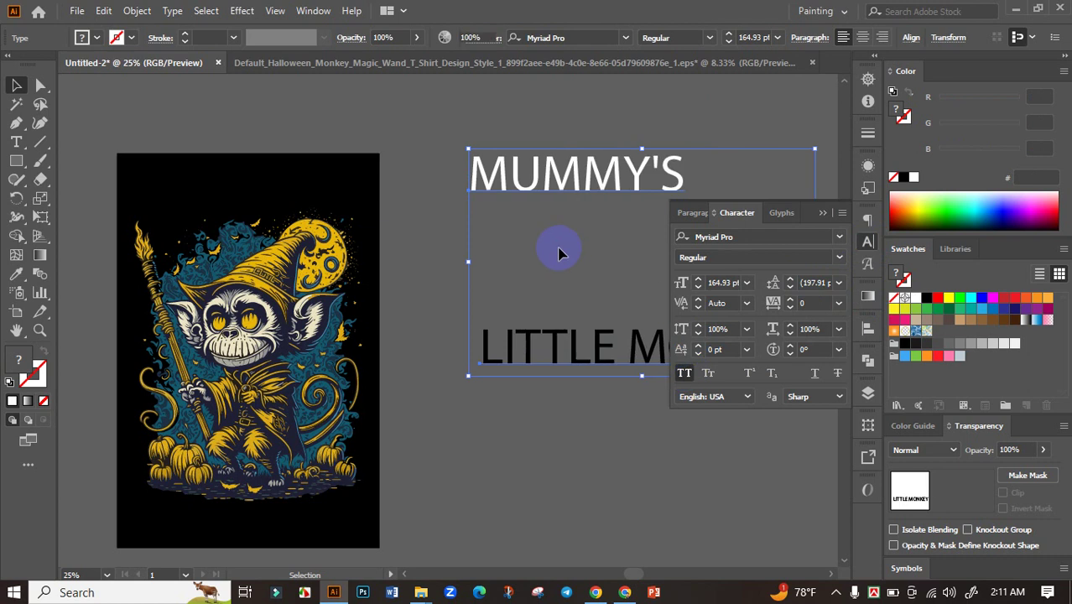
left_click(561, 250)
Browse the font previews and set the "MUMMY'S" text to Burbank Big Condensed Black
scroll(591, 243, "up", 1)
left_click(587, 211)
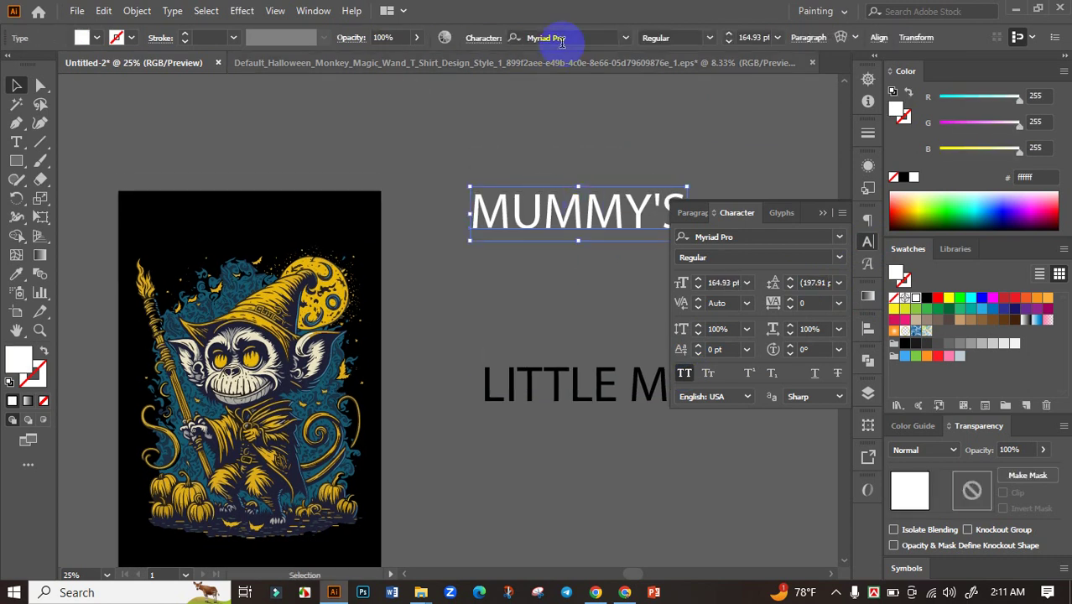
left_click_drag(402, 137, 152, 157)
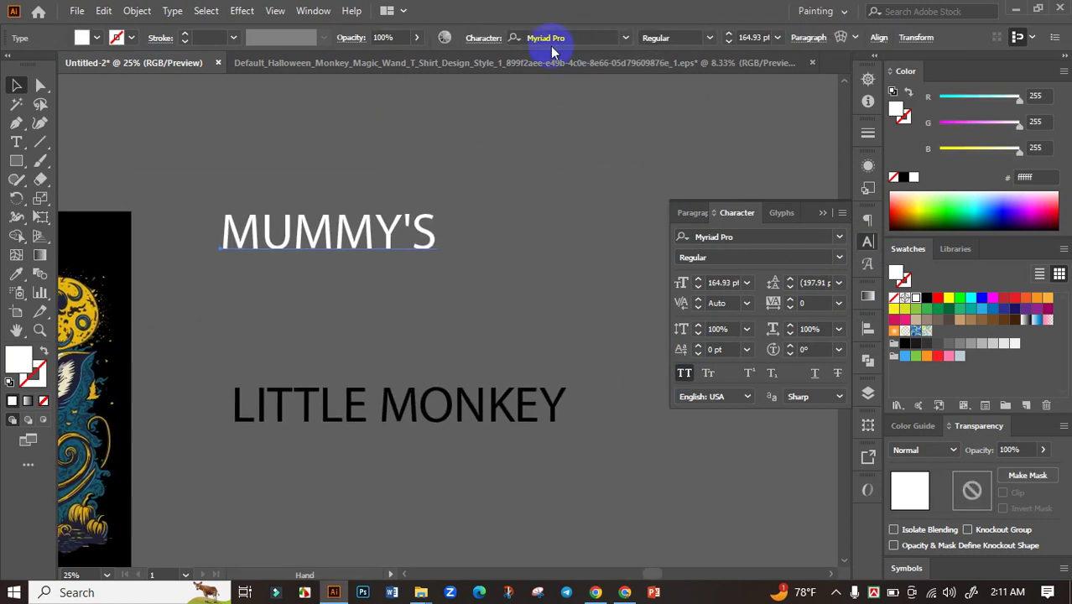
left_click(625, 38)
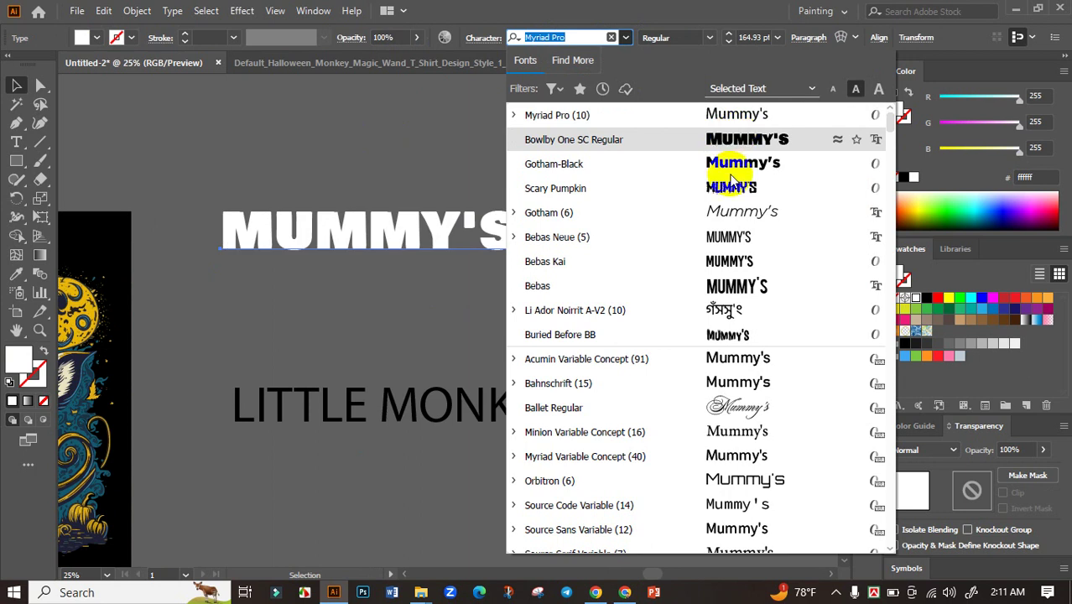
scroll(710, 294, "down", 10)
scroll(727, 348, "down", 10)
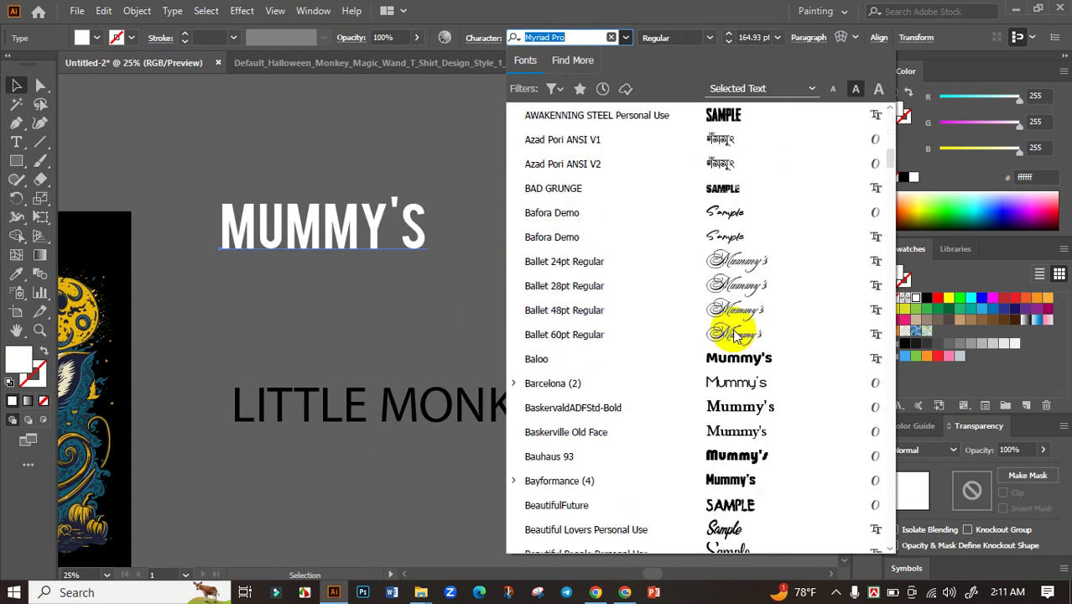
scroll(737, 359, "down", 10)
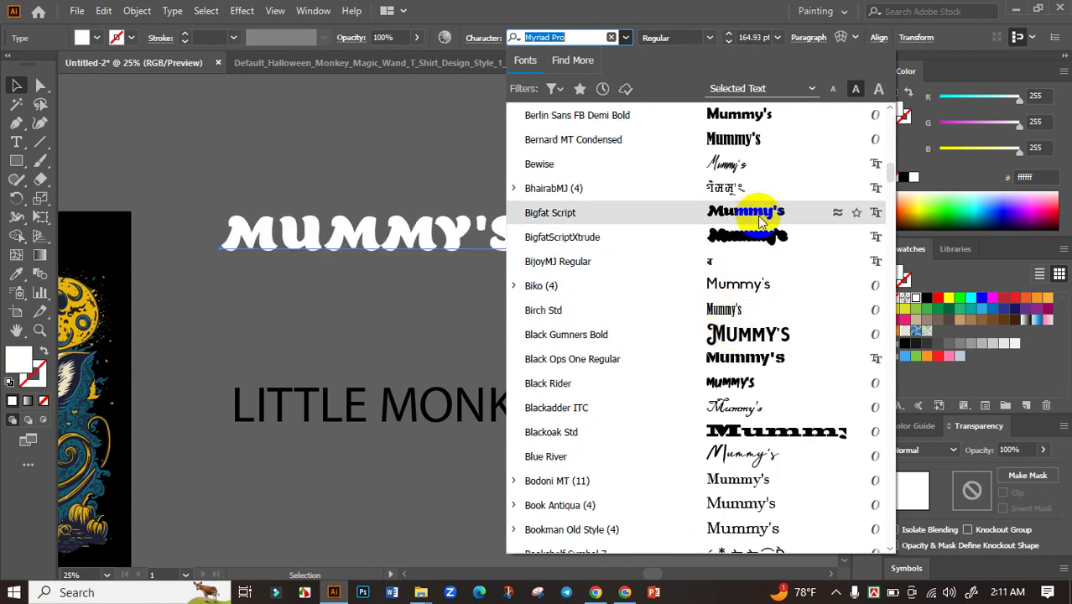
scroll(751, 249, "down", 2)
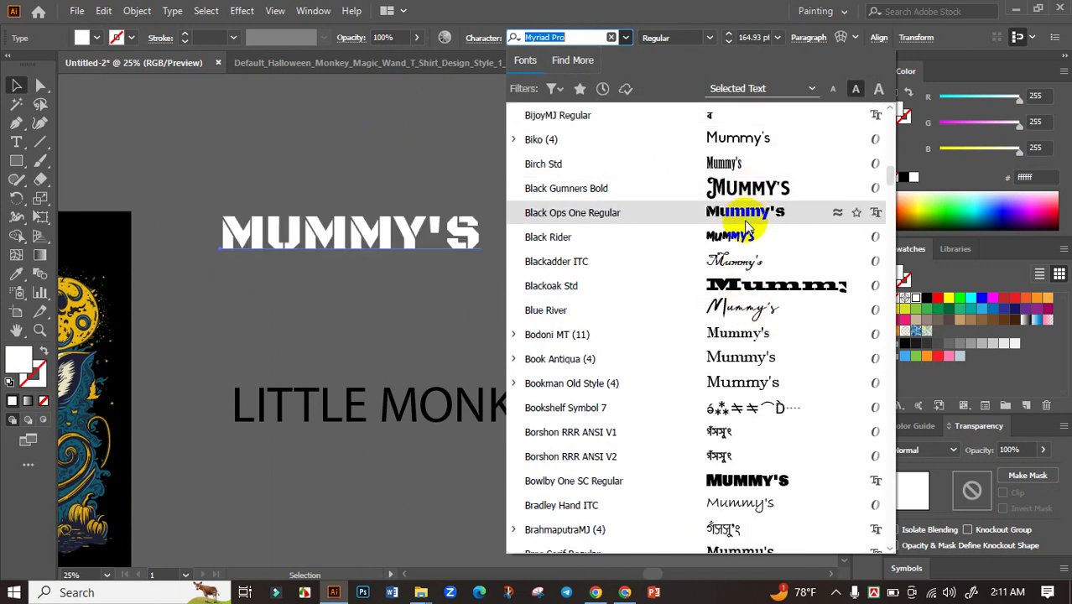
scroll(750, 235, "down", 3)
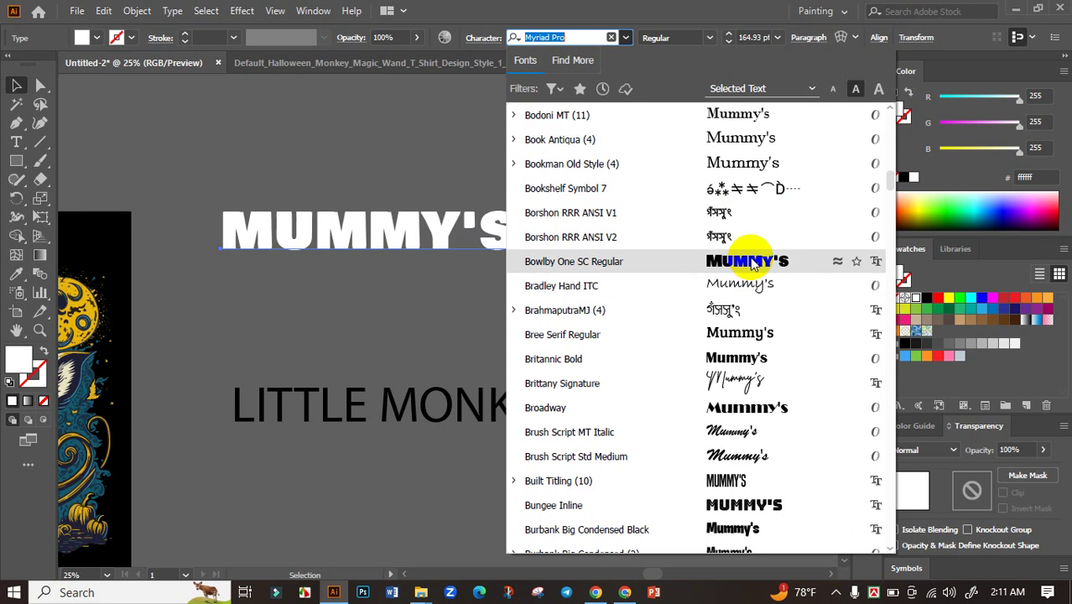
scroll(752, 264, "down", 3)
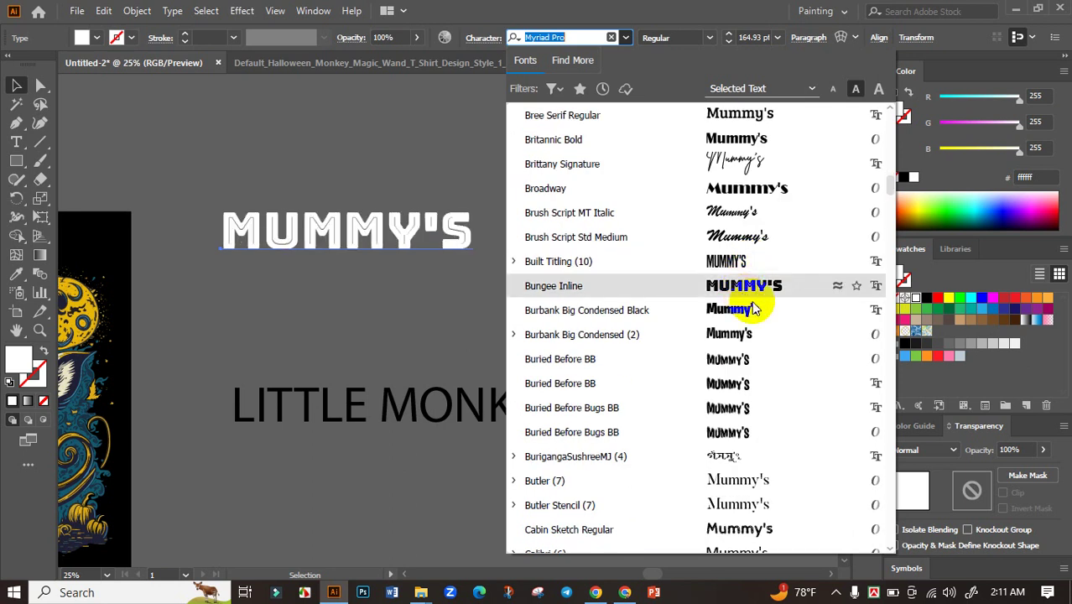
scroll(746, 260, "down", 1)
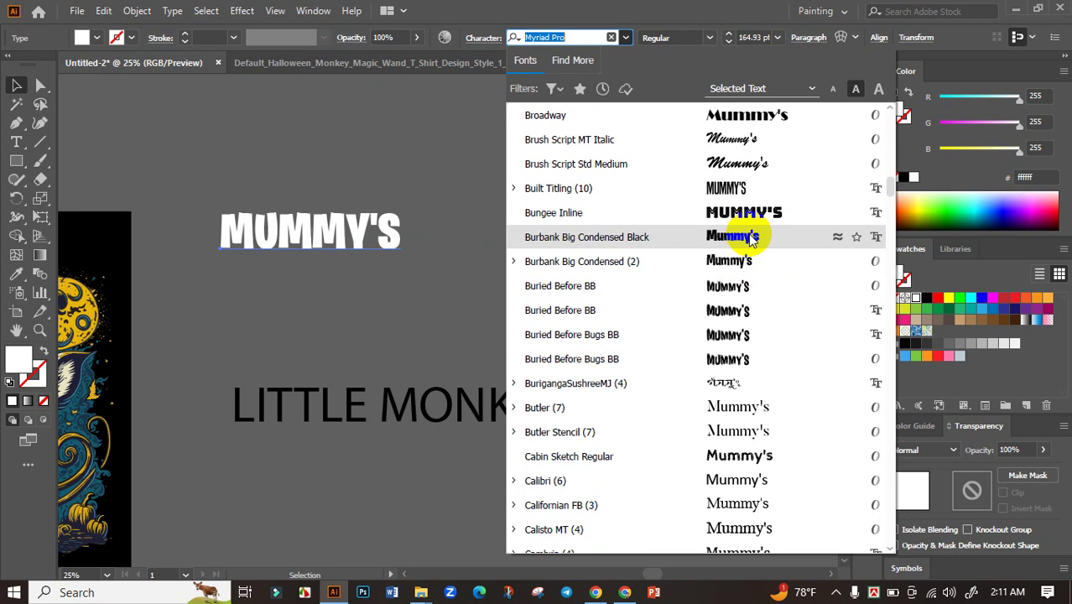
left_click(752, 238)
left_click(443, 263)
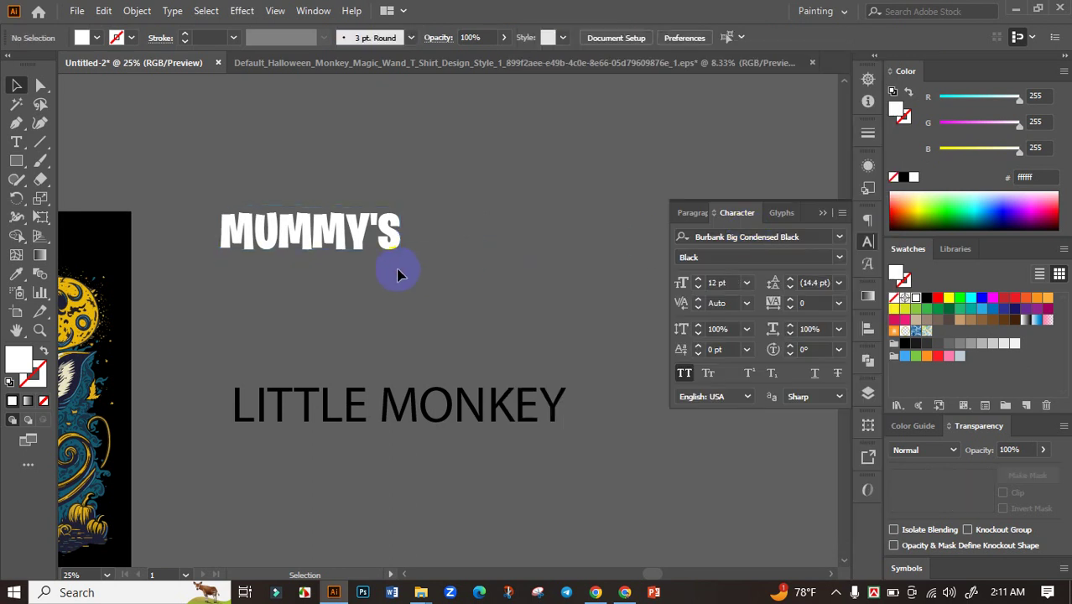
Copy the font and white fill from "MUMMY'S" to "LITTLE MONKEY" with the Eyedropper tool
left_click(353, 235)
left_click(390, 356)
left_click_drag(303, 408, 323, 349)
left_click(322, 350)
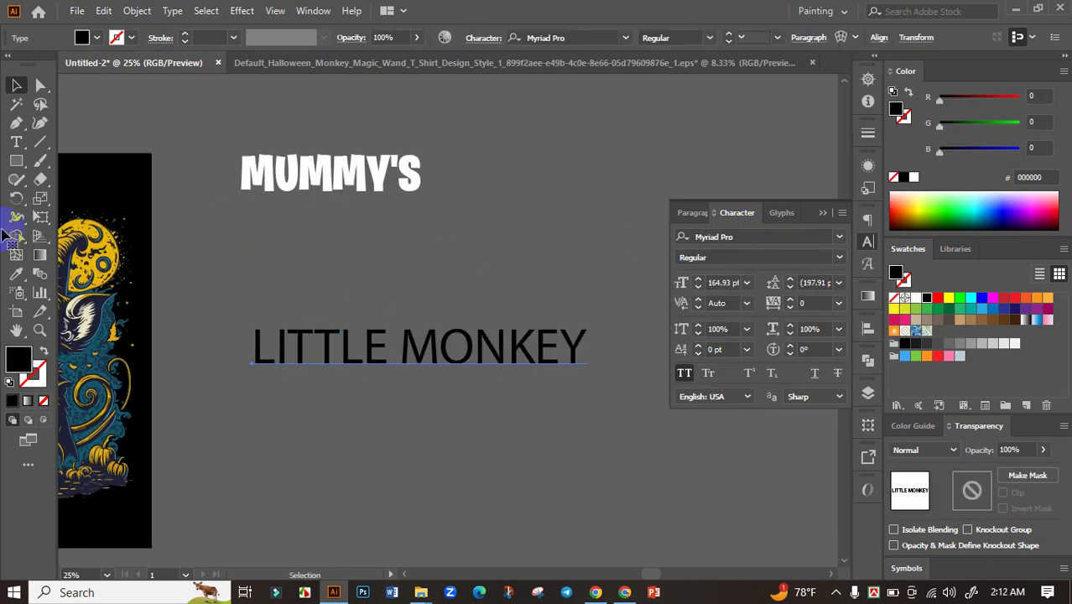
left_click(17, 275)
left_click(294, 174)
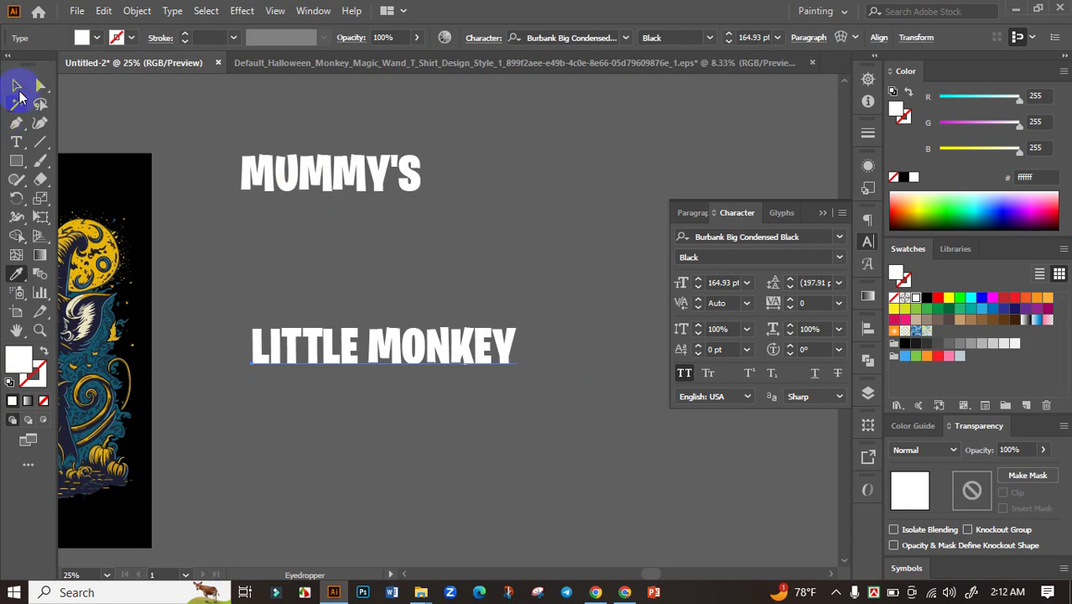
left_click(16, 85)
left_click(403, 289)
Move "MUMMY'S" onto the black background above the monkey's hat and enlarge it to about 185 pt
left_click_drag(426, 289, 742, 258)
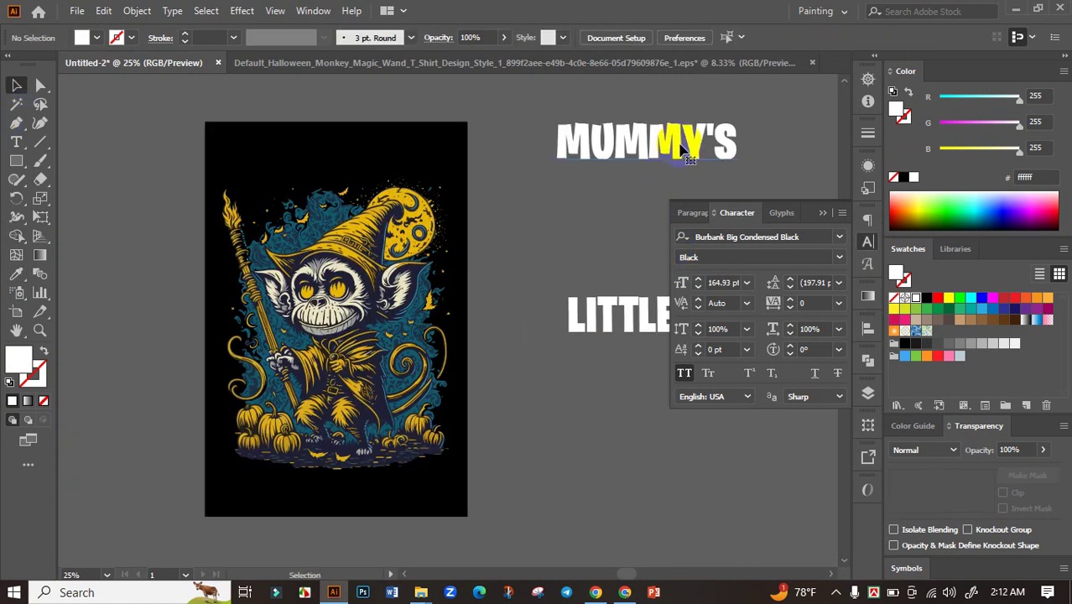
left_click_drag(688, 155, 381, 179)
scroll(402, 160, "up", 2)
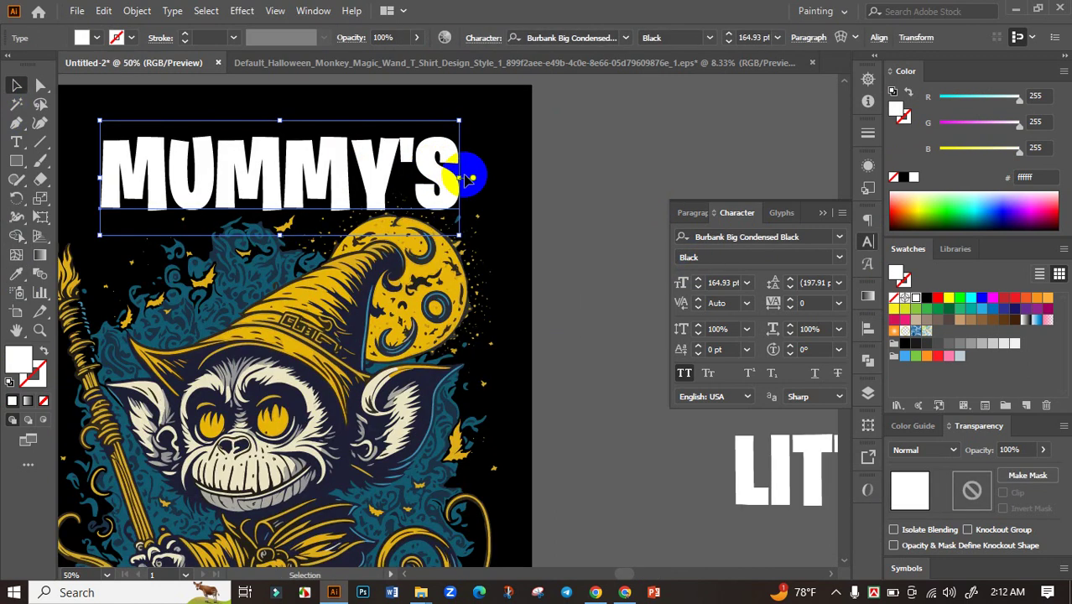
left_click_drag(460, 177, 480, 177)
left_click_drag(411, 184, 482, 223)
scroll(439, 176, "down", 1)
left_click(589, 204)
left_click(572, 207)
Center "MUMMY'S" horizontally on the artboard
left_click(427, 212)
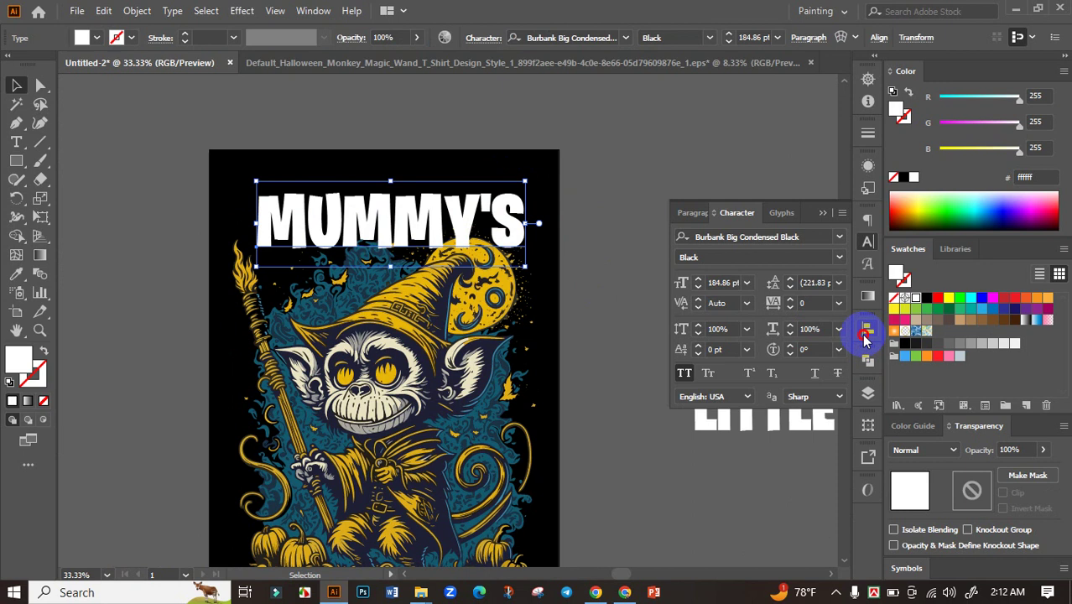
left_click(865, 337)
left_click(711, 360)
left_click(823, 322)
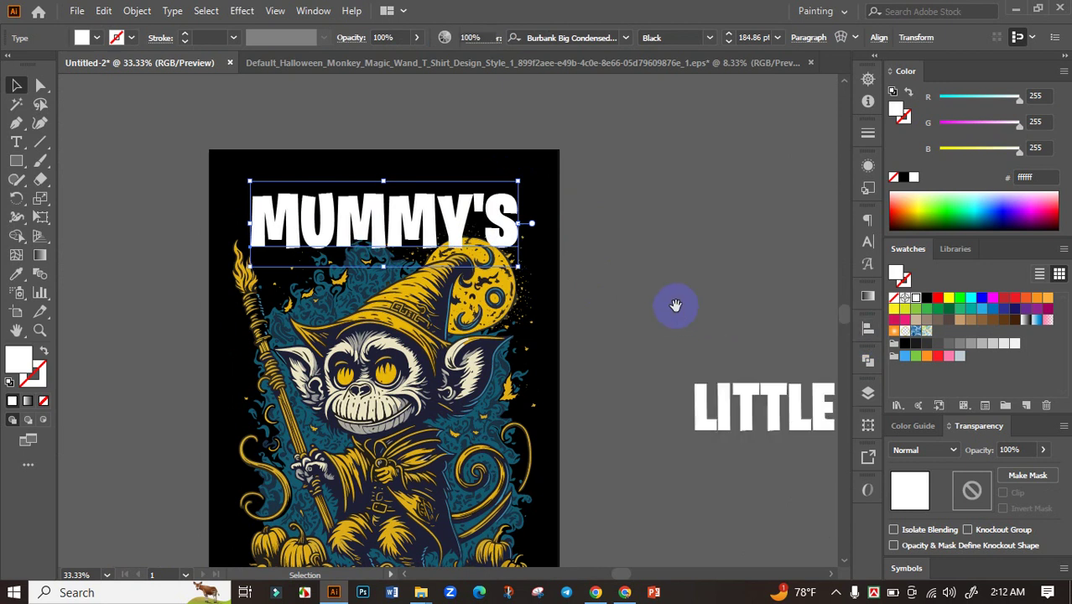
left_click_drag(675, 305, 634, 247)
left_click(407, 156)
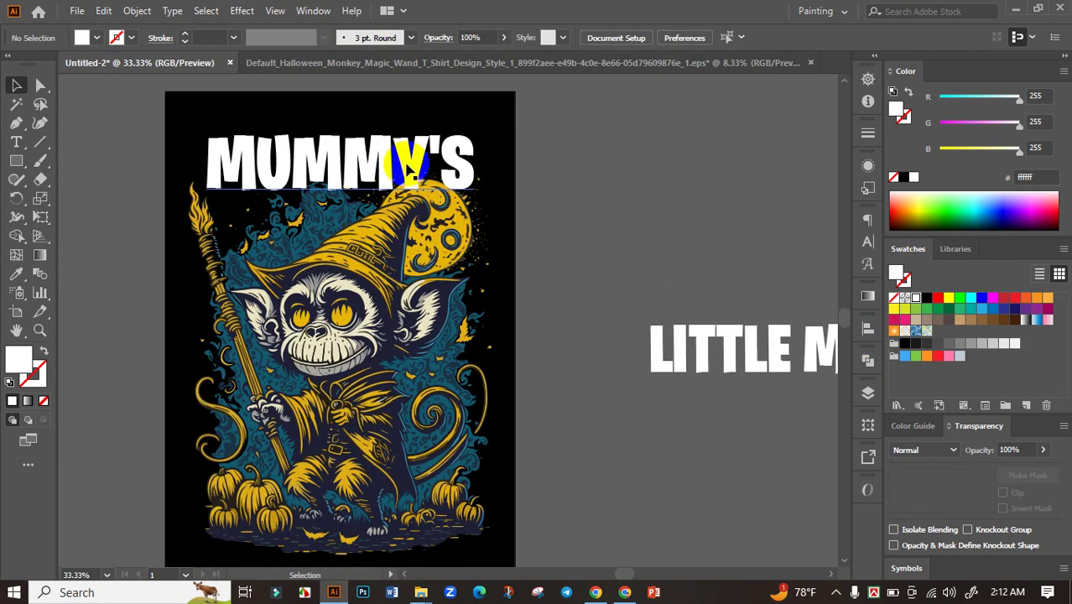
left_click(621, 211)
scroll(610, 223, "down", 1)
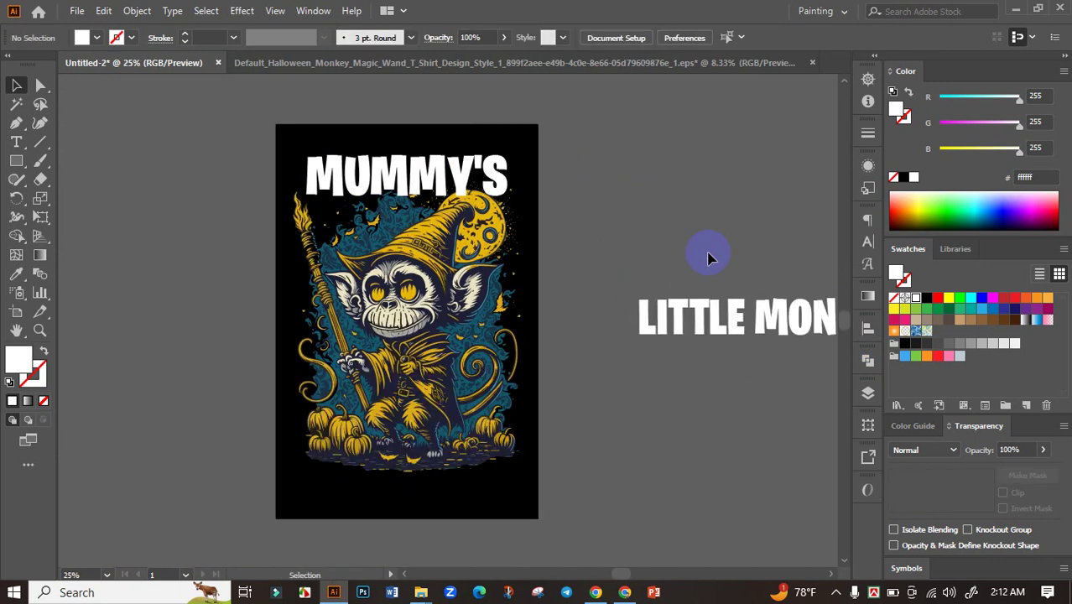
Move "LITTLE MONKEY" into the black area below the pumpkins and scale it down to about 132 pt to fit the artwork's width
left_click_drag(711, 256, 585, 110)
left_click_drag(688, 174, 356, 326)
scroll(422, 327, "up", 1)
left_click_drag(438, 330, 410, 331)
left_click_drag(328, 364, 451, 286)
left_click_drag(569, 276, 478, 336)
left_click_drag(620, 250, 610, 308)
Warp "LITTLE MONKEY" with a horizontal Arc envelope at -14% bend
left_click(841, 37)
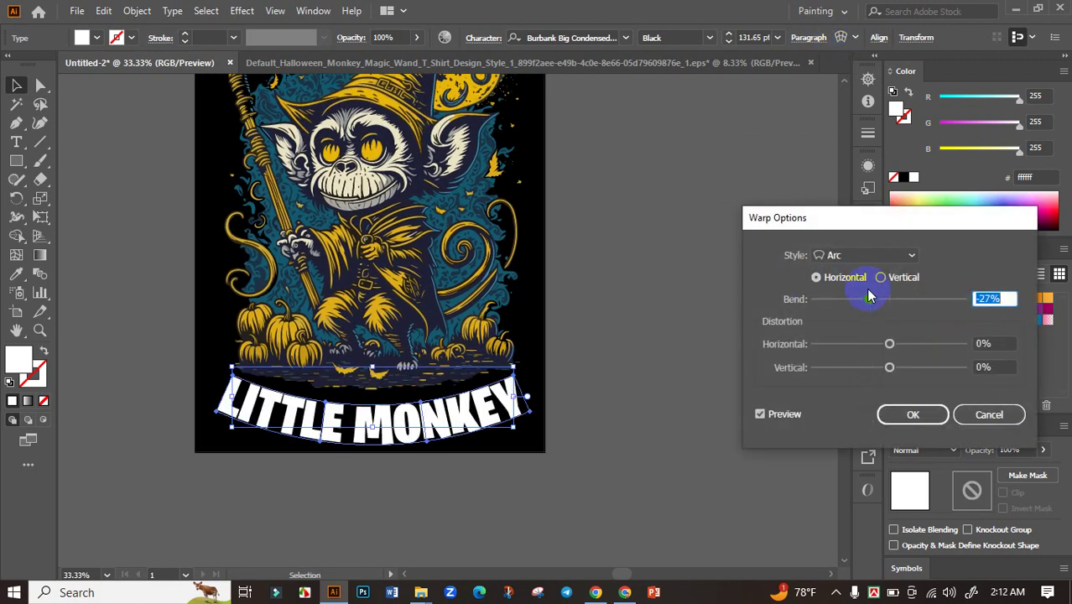
left_click_drag(877, 300, 884, 299)
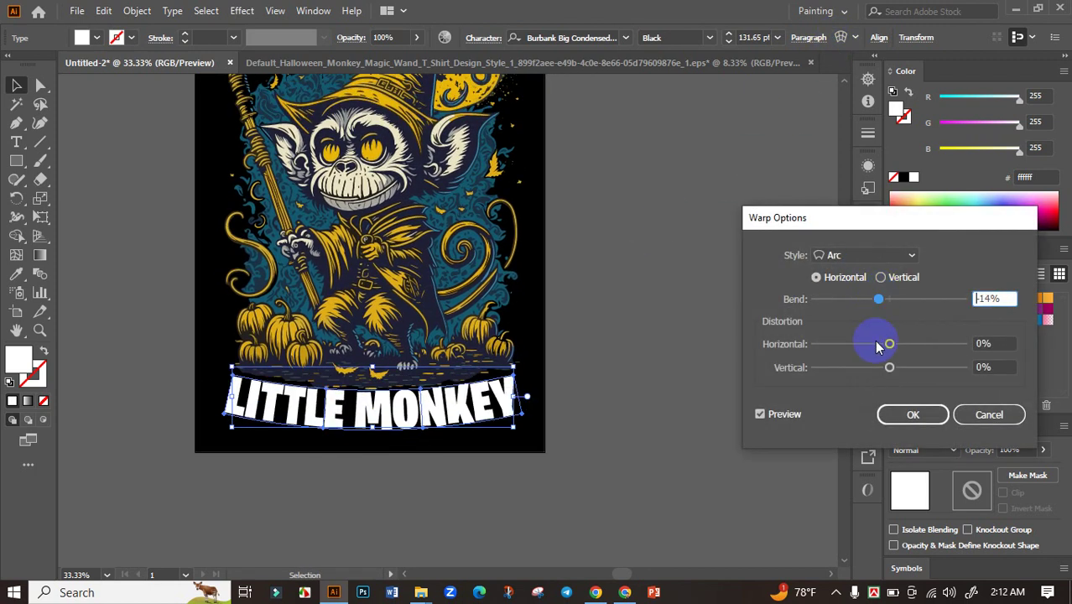
left_click(912, 413)
scroll(380, 419, "up", 2)
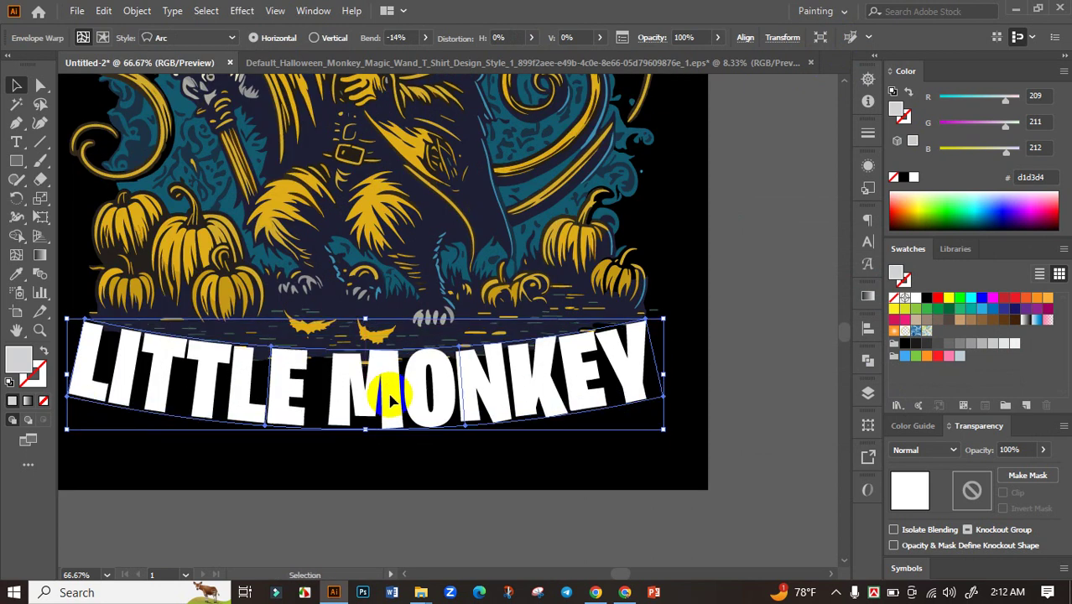
scroll(389, 398, "down", 4)
left_click(559, 357)
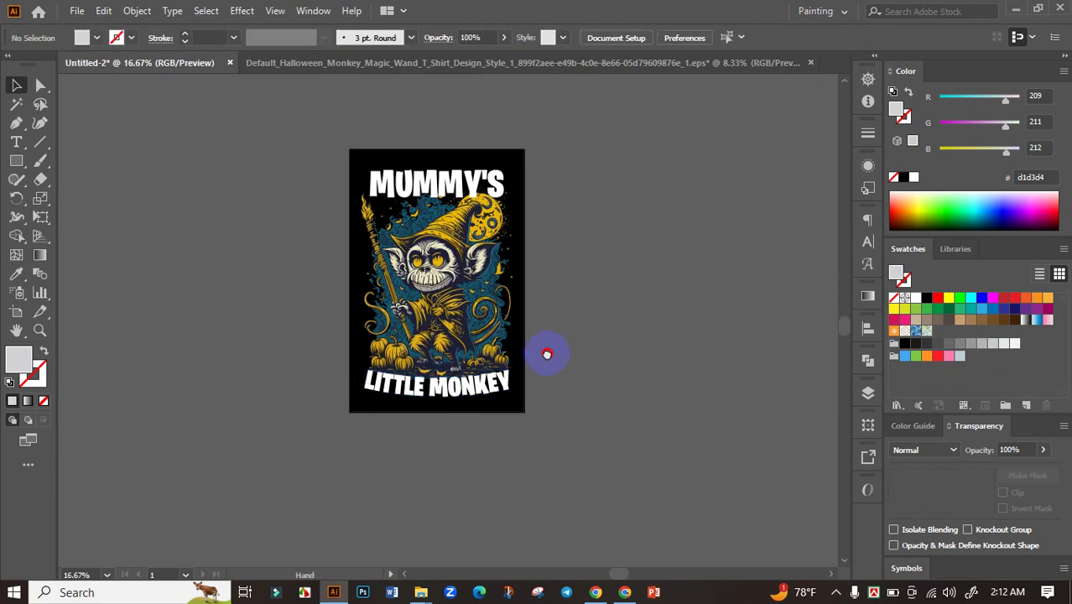
left_click_drag(548, 354, 539, 352)
Expand "MUMMY'S" and the warped "LITTLE MONKEY" together, with Object and Fill enabled
left_click(491, 392)
scroll(490, 392, "up", 1)
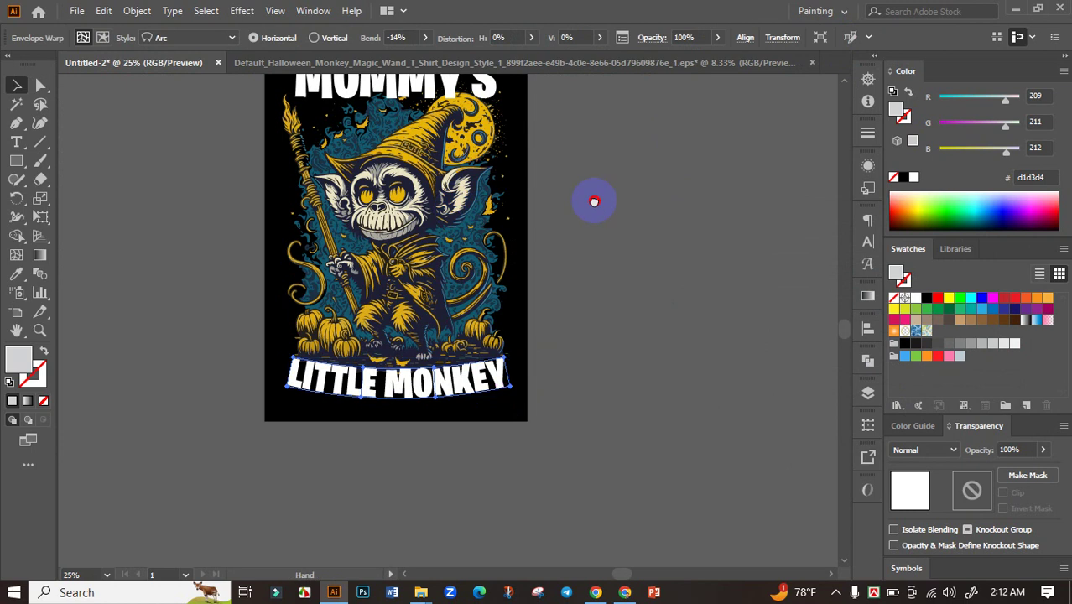
left_click_drag(594, 201, 605, 330)
left_click(398, 190, "shift")
left_click(138, 10)
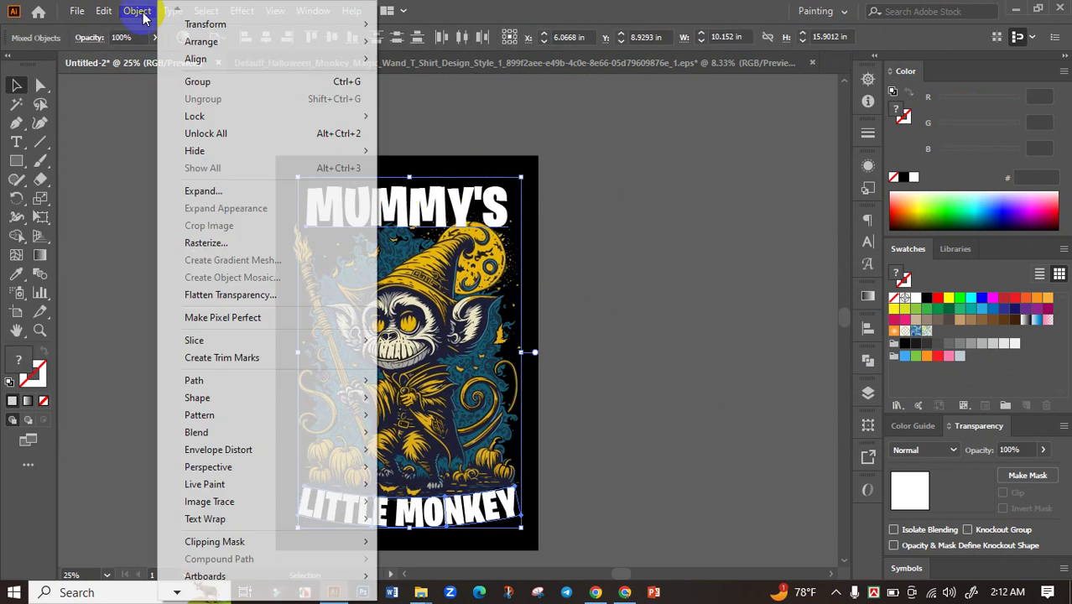
left_click(228, 192)
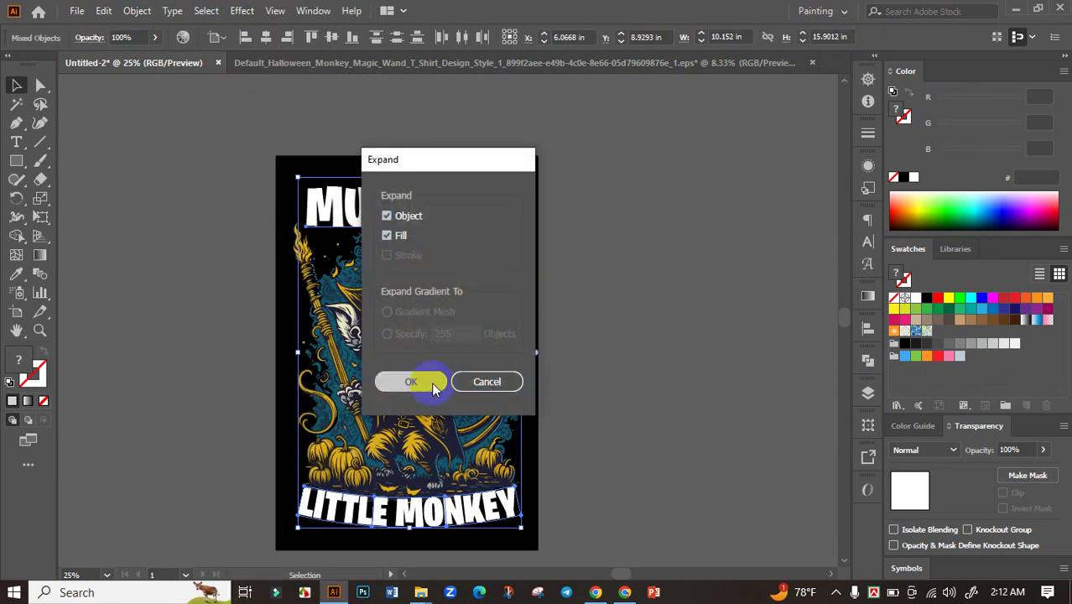
left_click(418, 380)
left_click(629, 351)
Center the expanded "LITTLE MONKEY" group horizontally on the artboard
left_click_drag(562, 465, 546, 384)
left_click(488, 401)
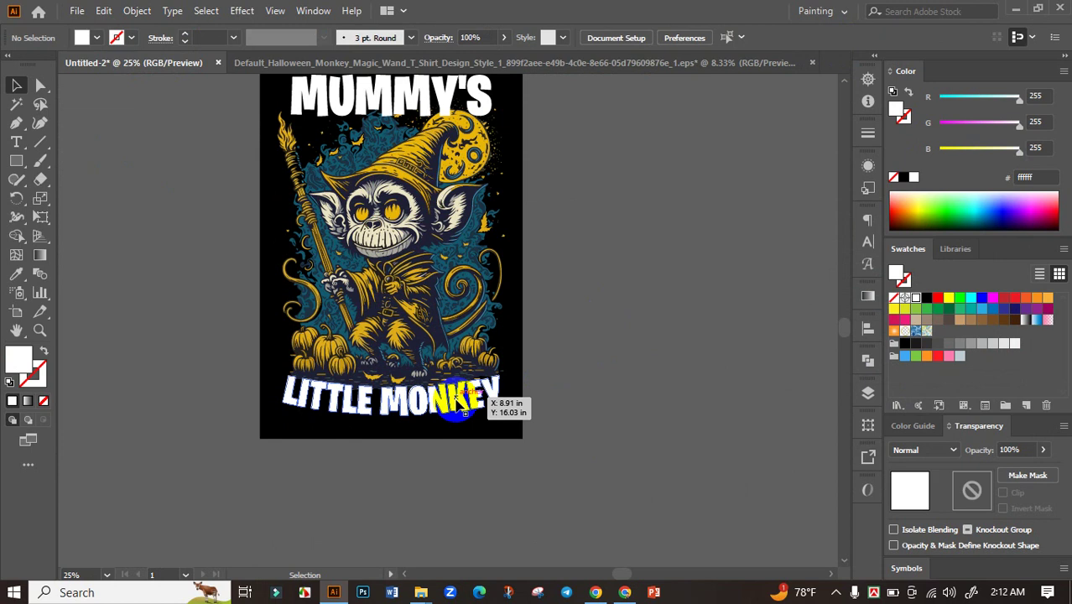
left_click(850, 340)
left_click(712, 363)
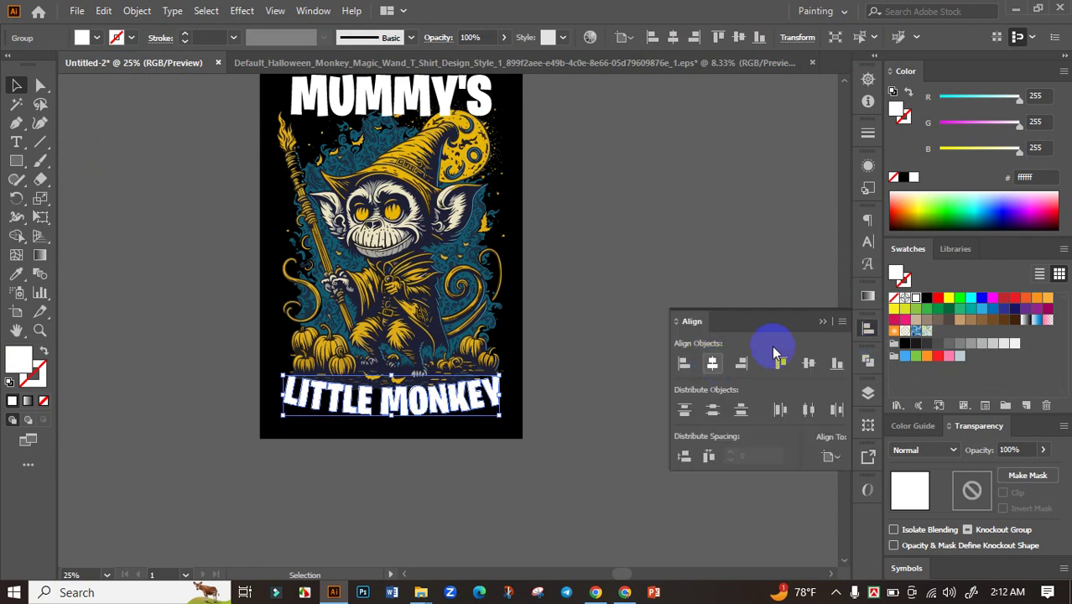
left_click(820, 324)
left_click(696, 270)
Center the expanded "MUMMY'S" group horizontally on the artboard
left_click_drag(696, 270, 717, 326)
left_click(426, 147)
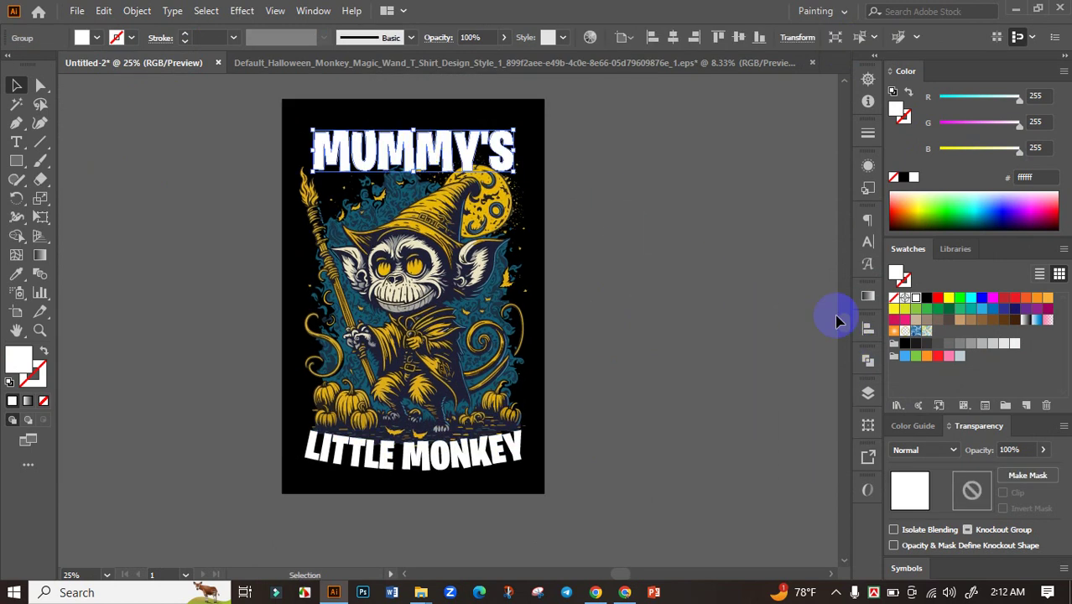
left_click(870, 334)
left_click(713, 352)
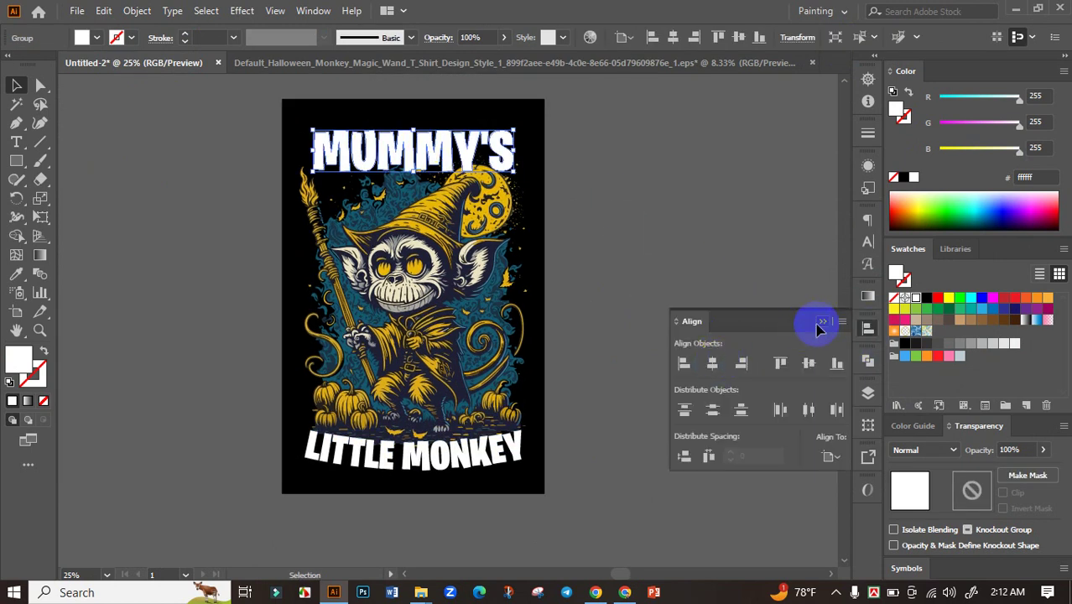
Offset the "LITTLE MONKEY" lettering outlines by 0.178 in with Miter joins and a miter limit of 4
left_click(816, 326)
left_click(661, 359)
scroll(593, 395, "down", 1)
scroll(583, 411, "up", 2)
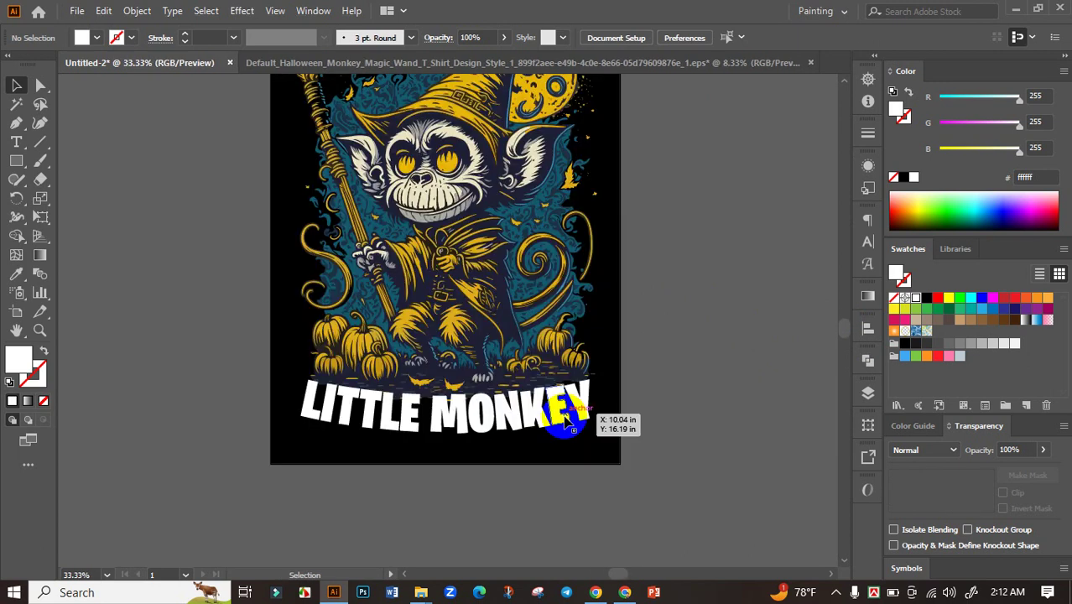
left_click(591, 411)
scroll(603, 412, "right", 3)
left_click(137, 10)
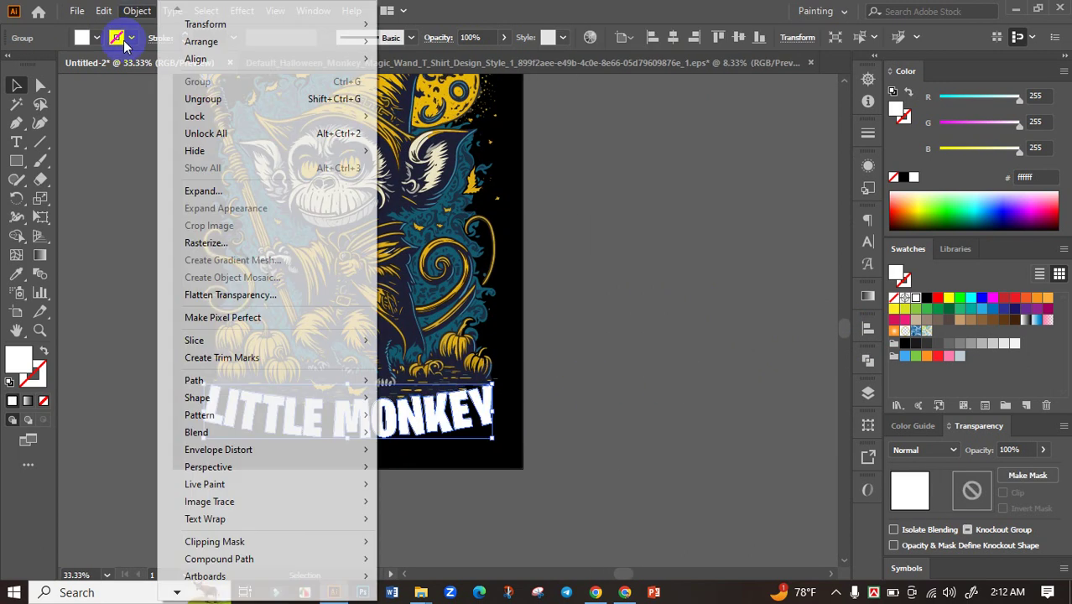
mouse_move(222, 382)
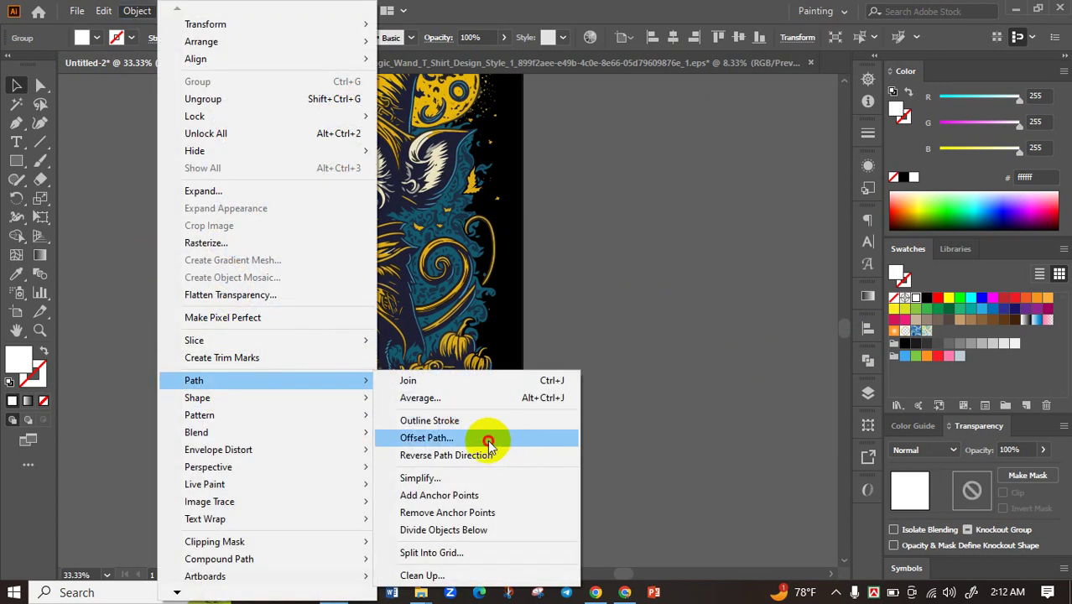
left_click(486, 438)
left_click(718, 466)
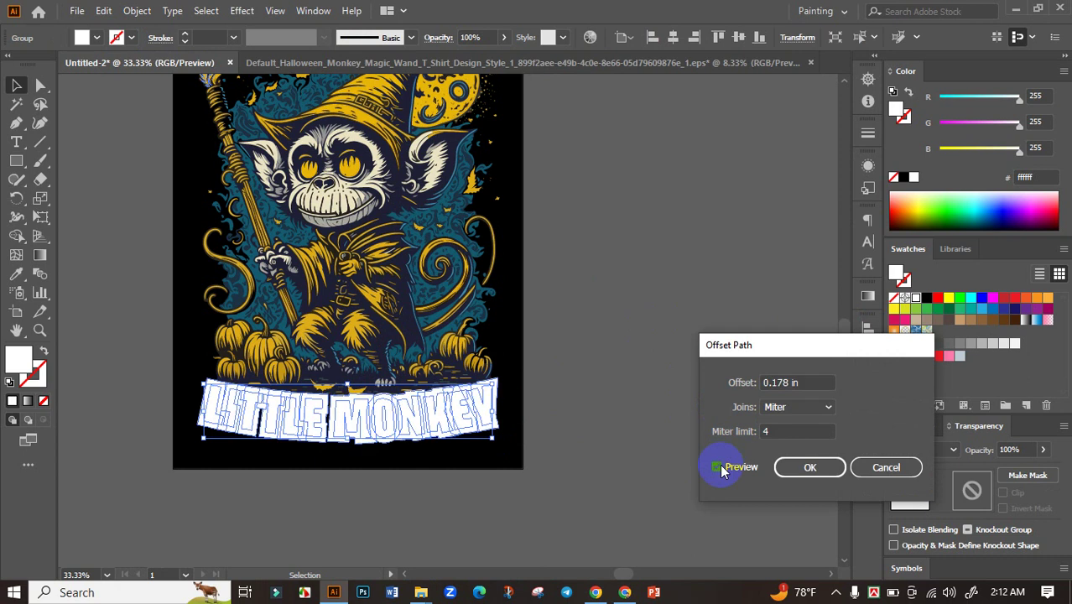
left_click(807, 468)
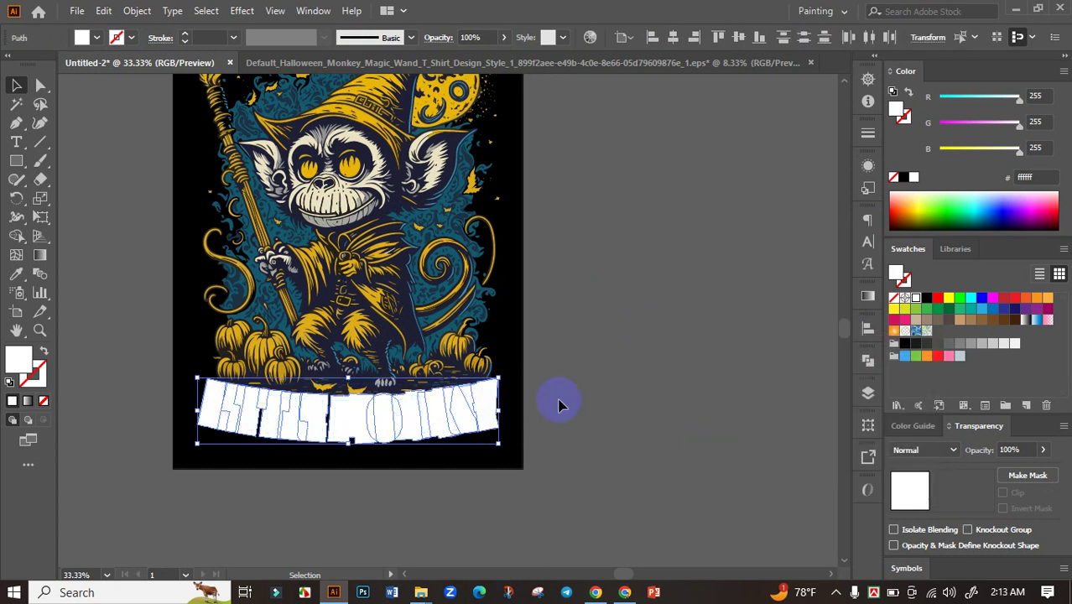
Cut the offset "LITTLE MONKEY" outline and add an opacity mask with Clip disabled to the monkey artwork
key("a")
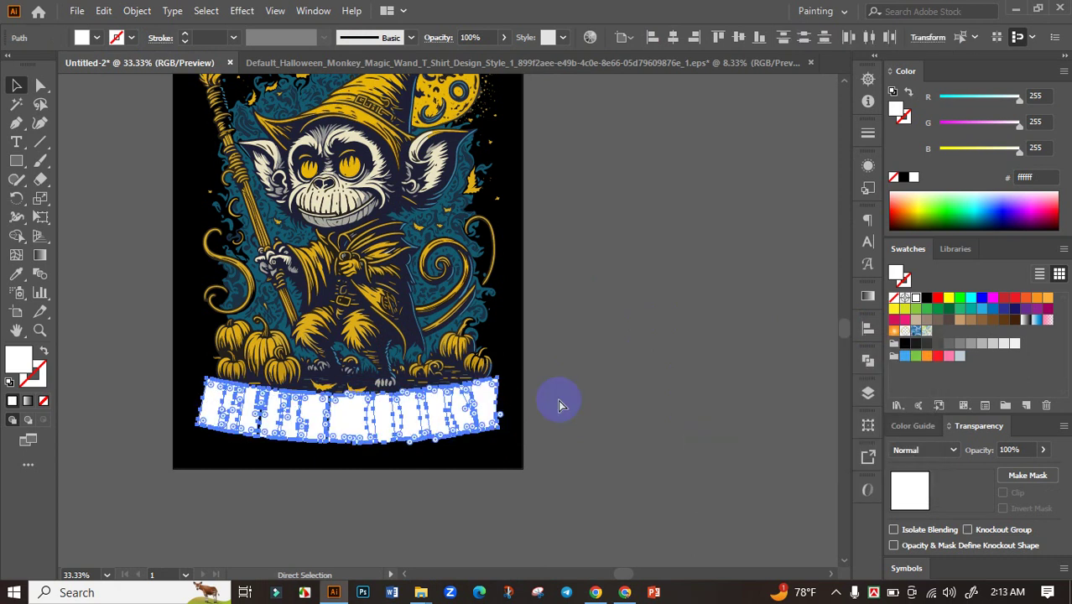
key("ctrl+x")
left_click(387, 303)
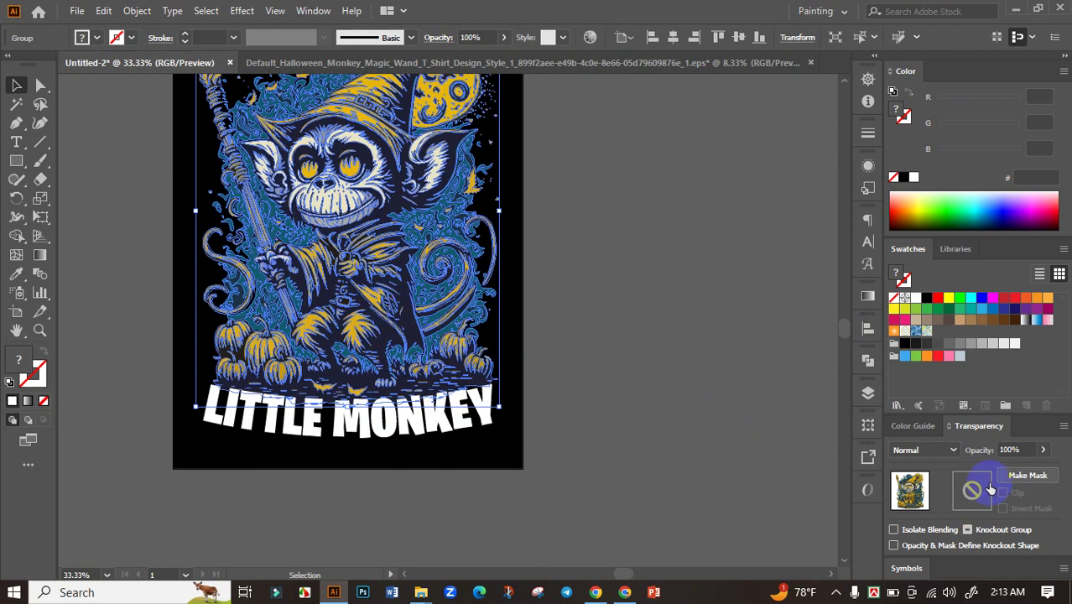
left_click(1028, 476)
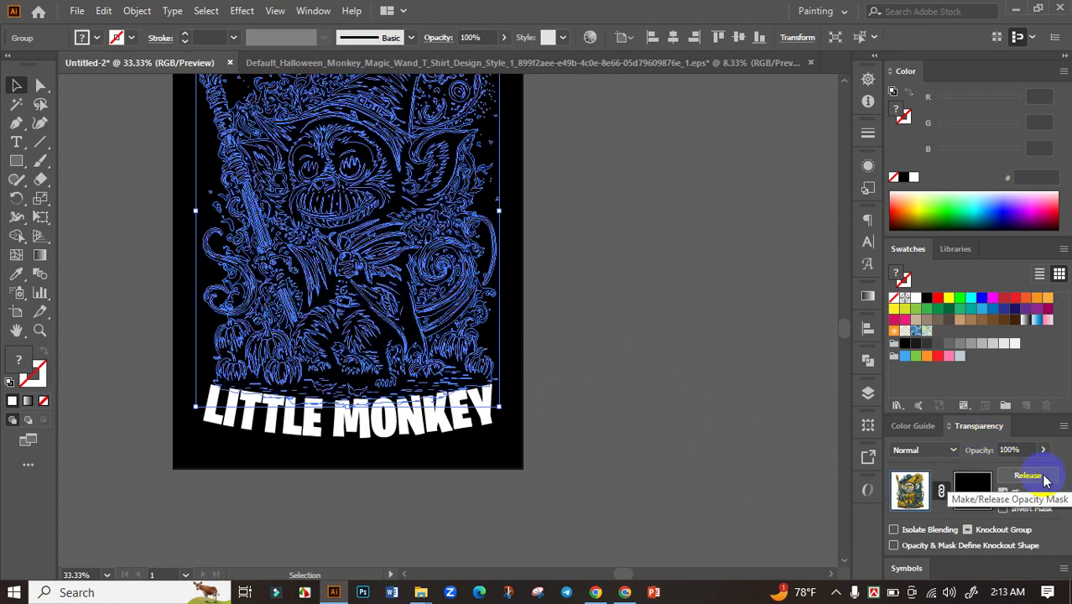
left_click(1005, 494)
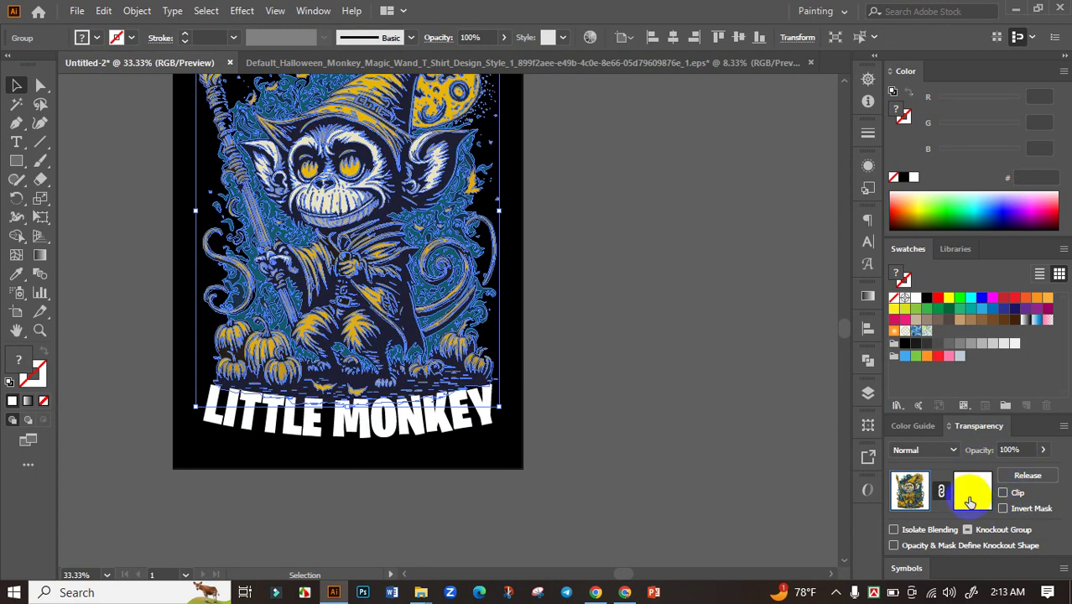
Paste the cut outline in place inside the artwork's opacity mask, fill it black, and return to the artwork
left_click(970, 491)
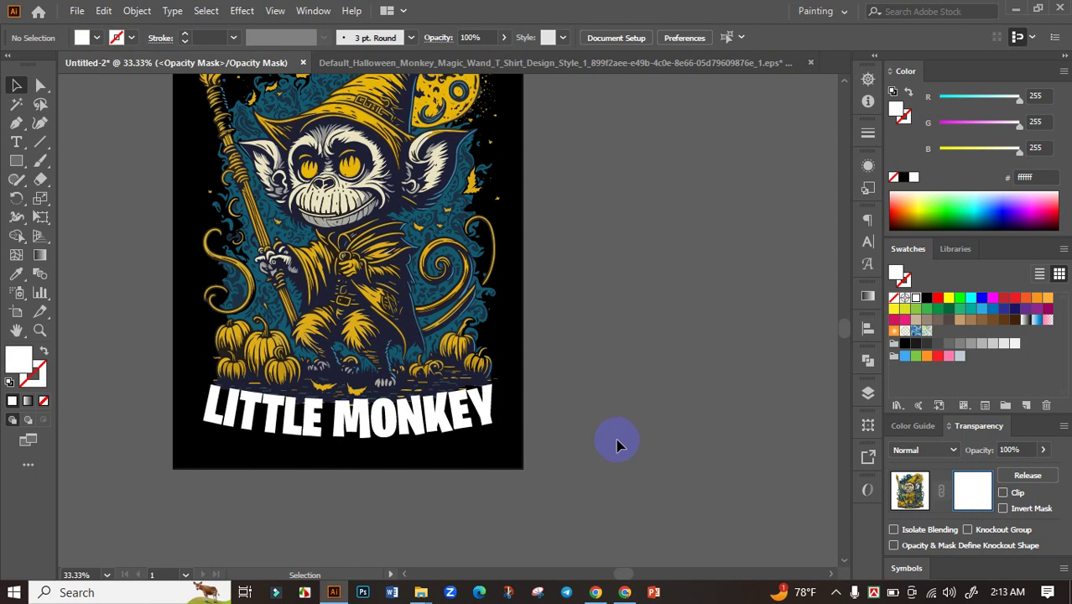
left_click(472, 429)
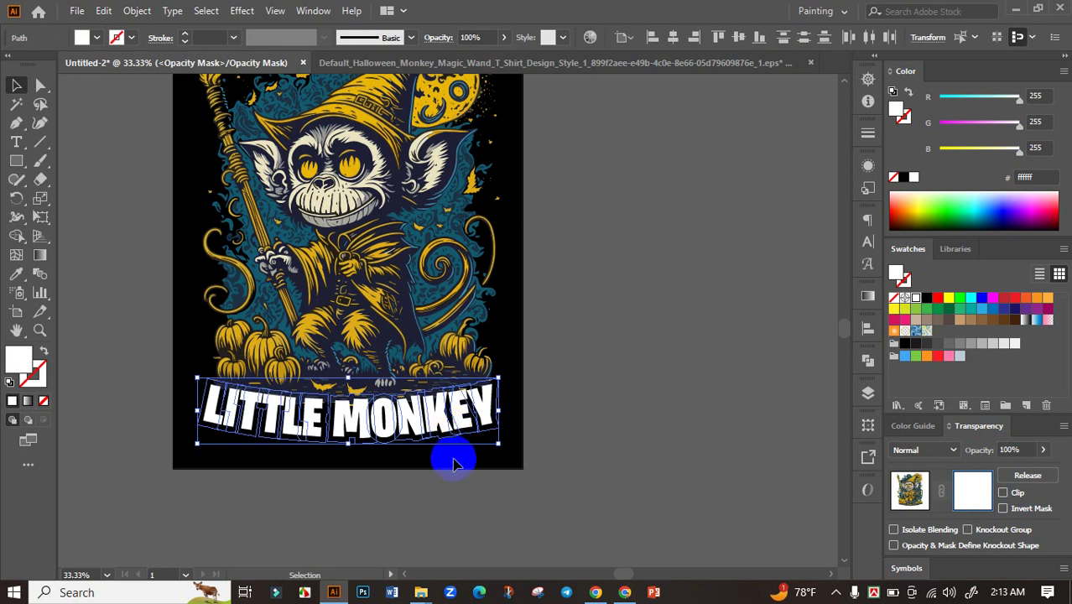
left_click(903, 179)
left_click(598, 293)
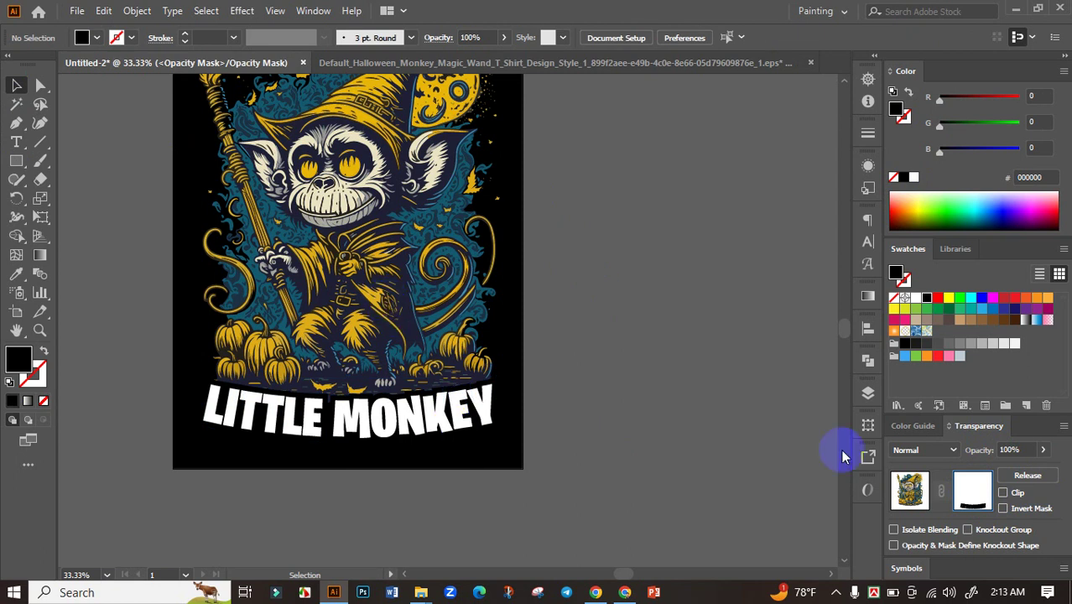
left_click(912, 491)
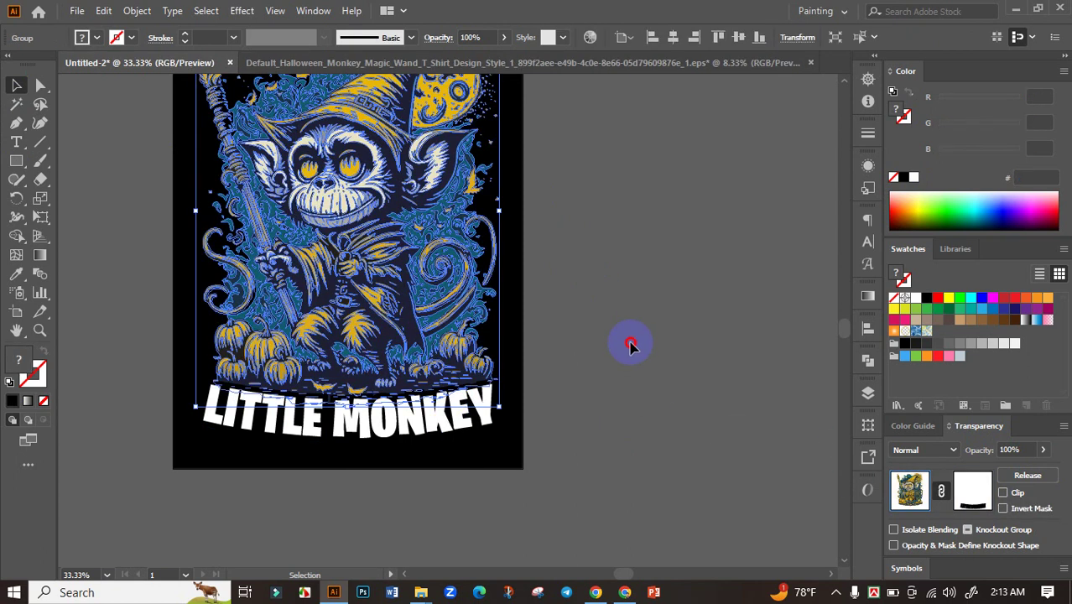
left_click(587, 312)
Offset the "MUMMY'S" lettering outlines by 0.178 in with Miter joins and a miter limit of 4
left_click_drag(579, 277, 634, 342)
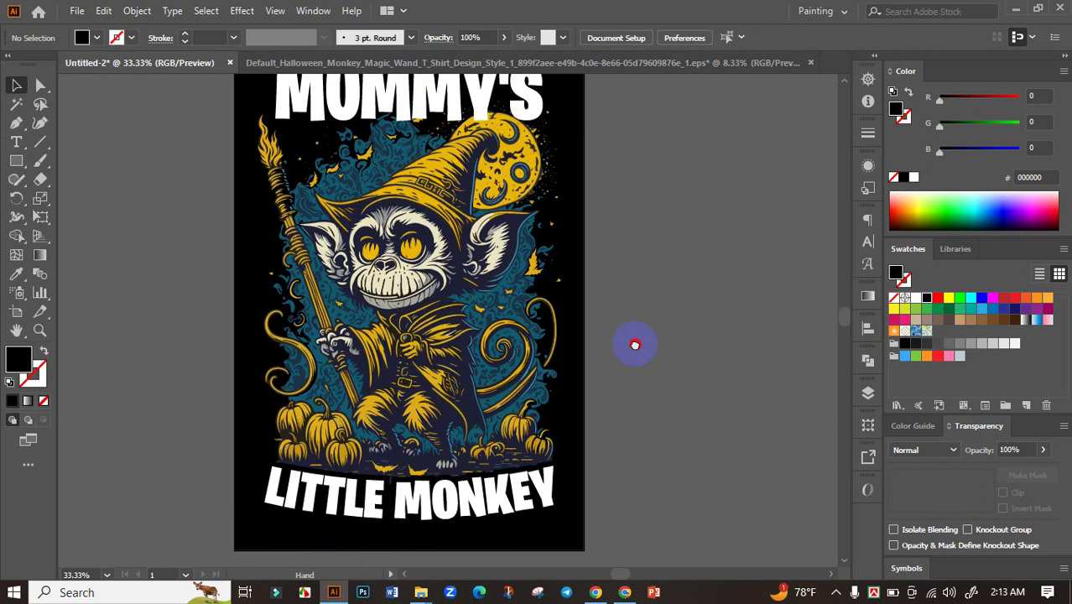
scroll(486, 185, "up", 2)
left_click(474, 201)
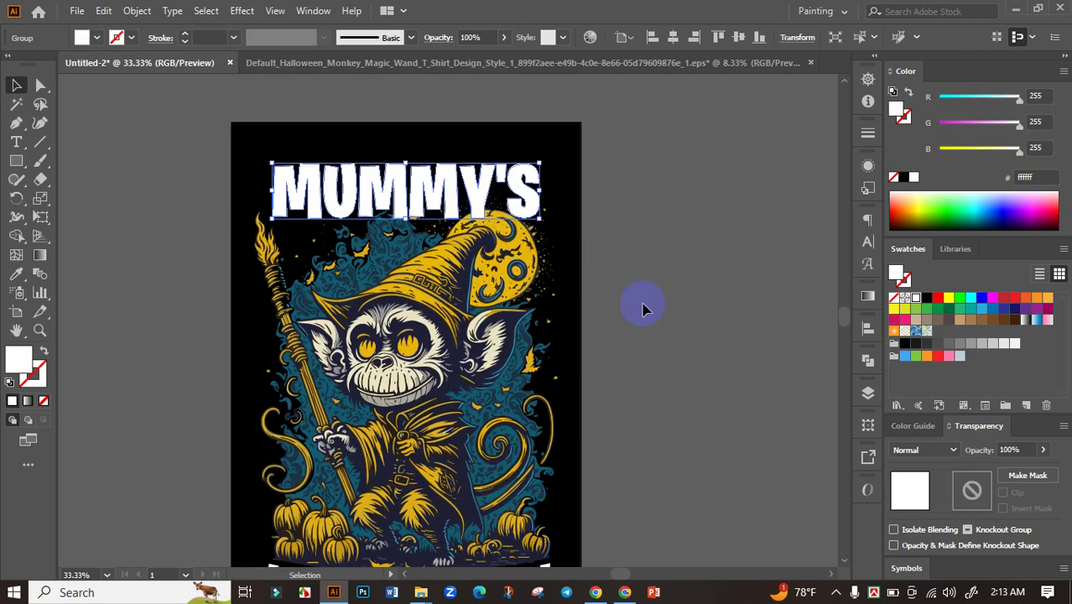
left_click(137, 11)
mouse_move(208, 380)
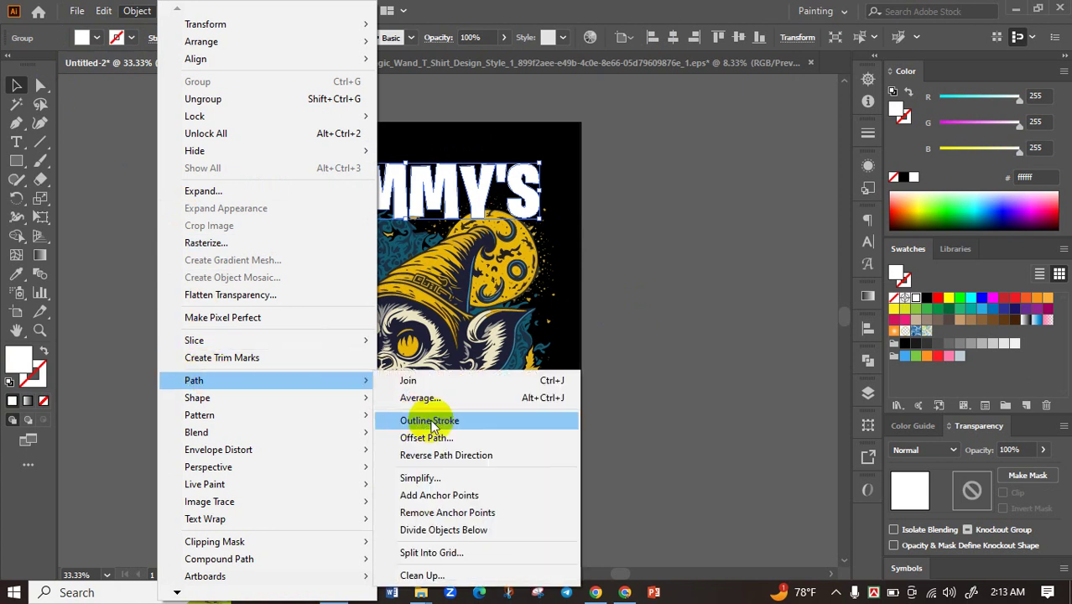
left_click(427, 438)
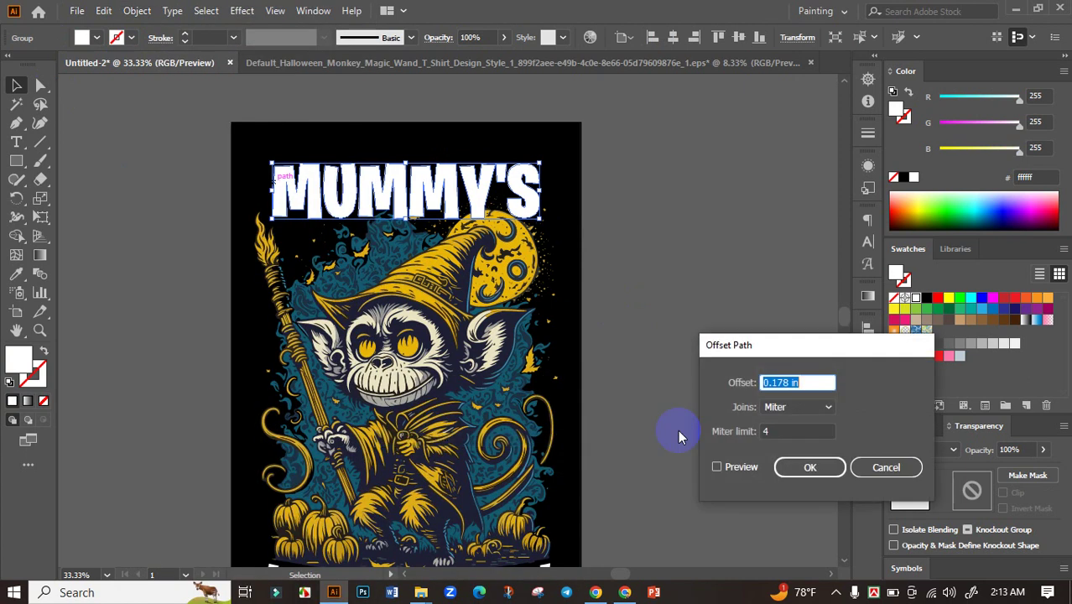
left_click(721, 469)
left_click(801, 467)
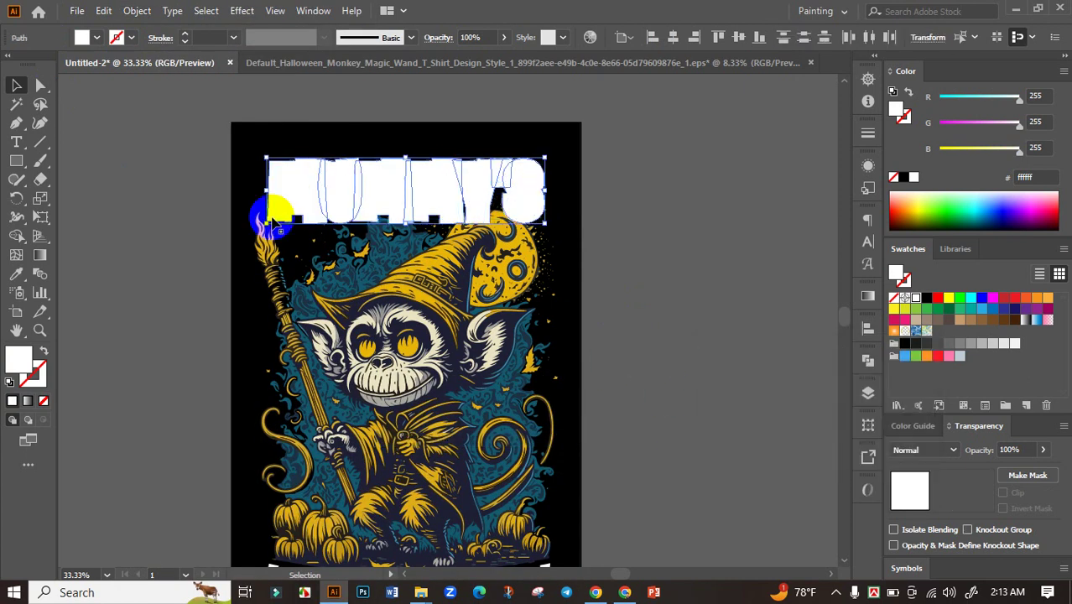
Cut the offset "MUMMY'S" outline and open the monkey artwork's existing opacity mask for editing
left_click_drag(262, 208, 440, 181)
key("a")
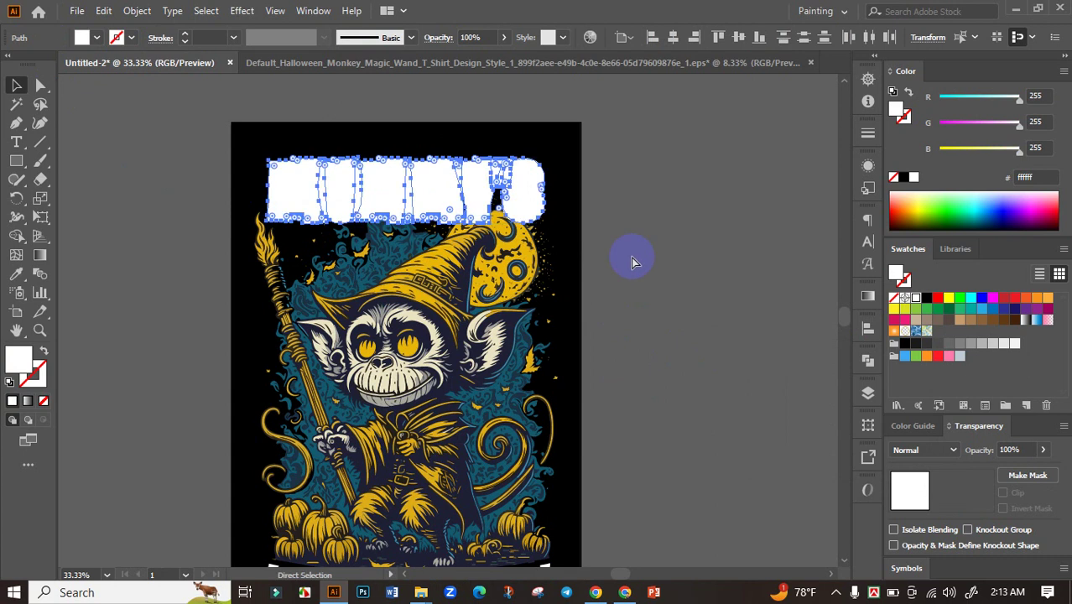
key("ctrl+x")
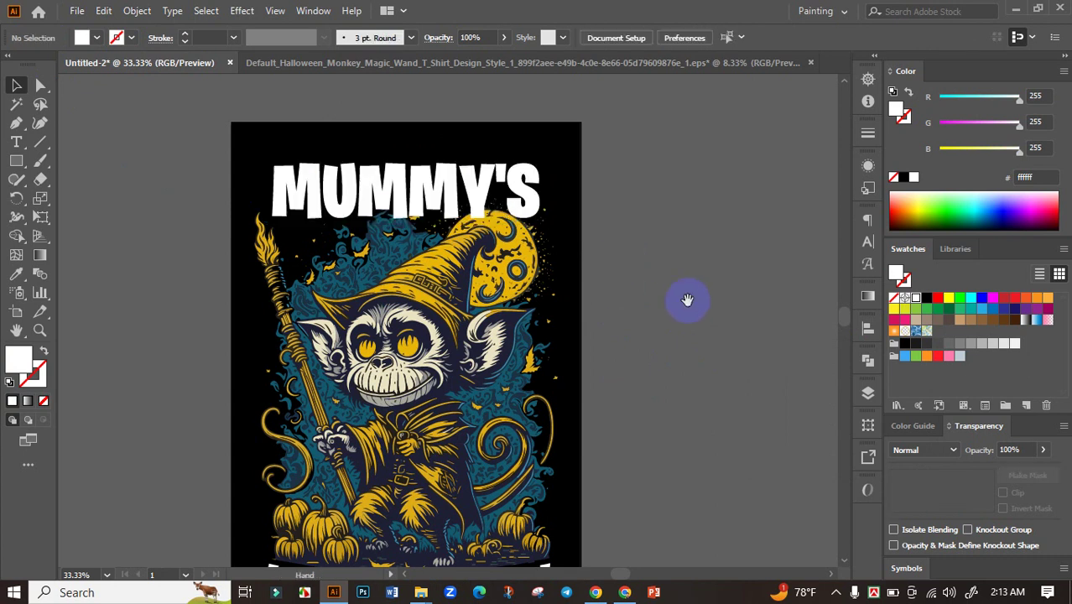
left_click_drag(688, 300, 619, 225)
left_click(406, 295)
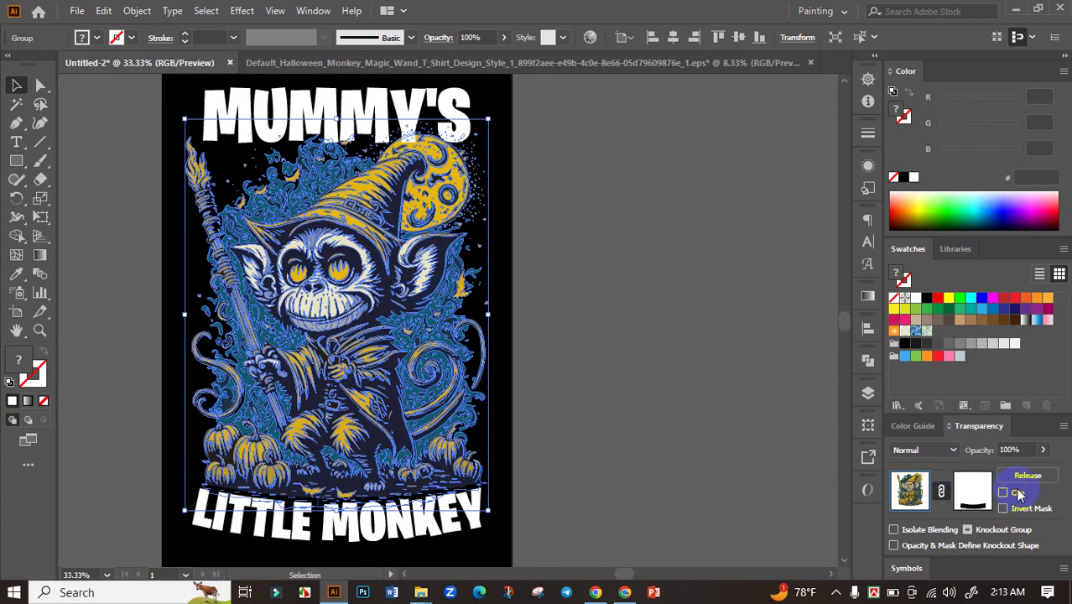
left_click(974, 493)
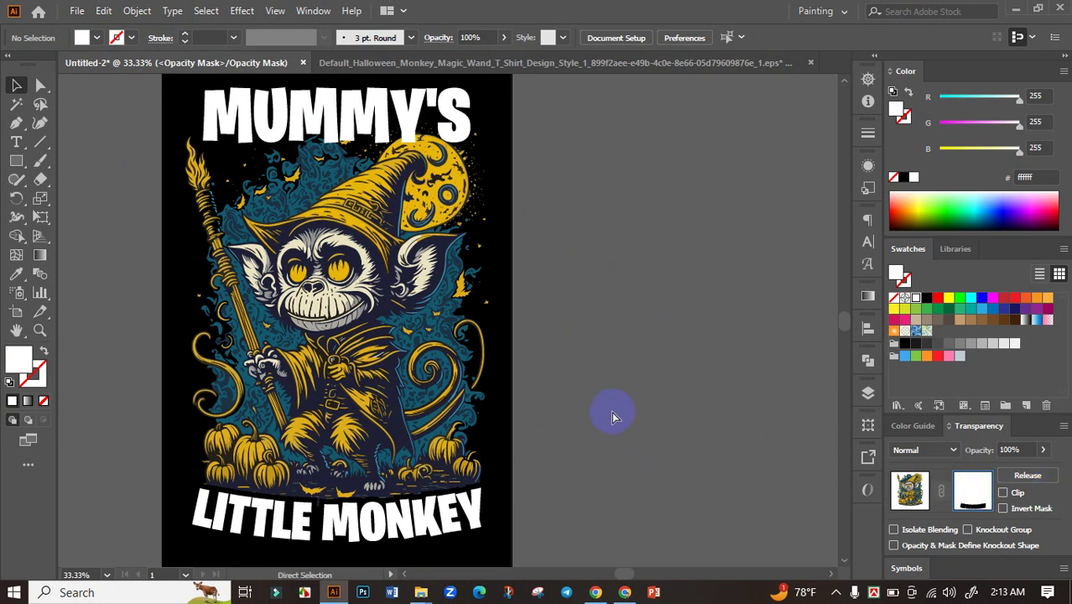
Paste the "MUMMY'S" offset outline in place in the mask, fill it black, and leave mask editing
key("ctrl+a")
left_click(908, 178)
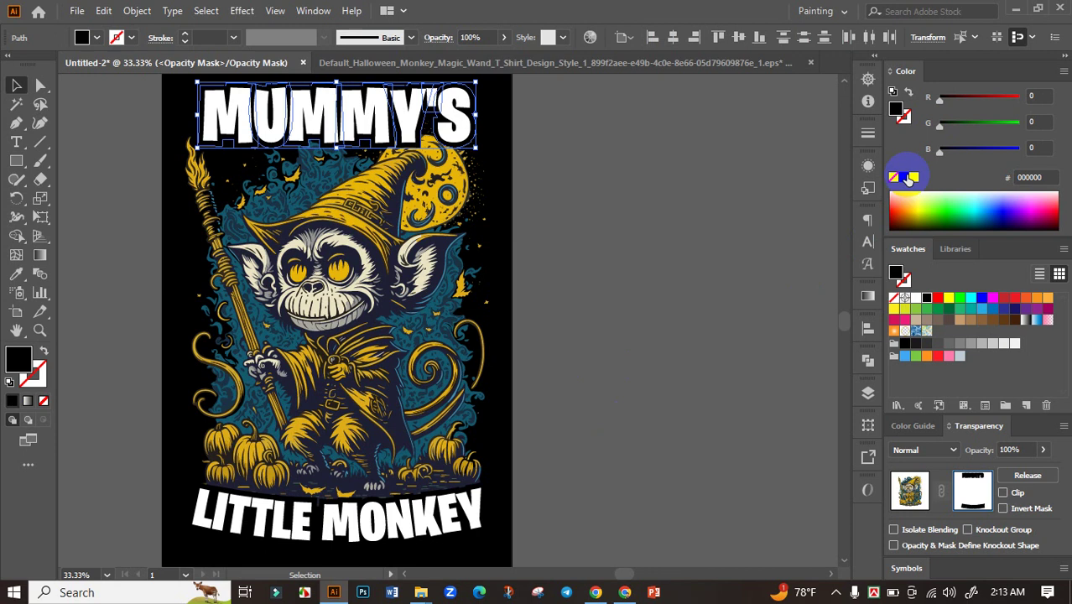
left_click(572, 243)
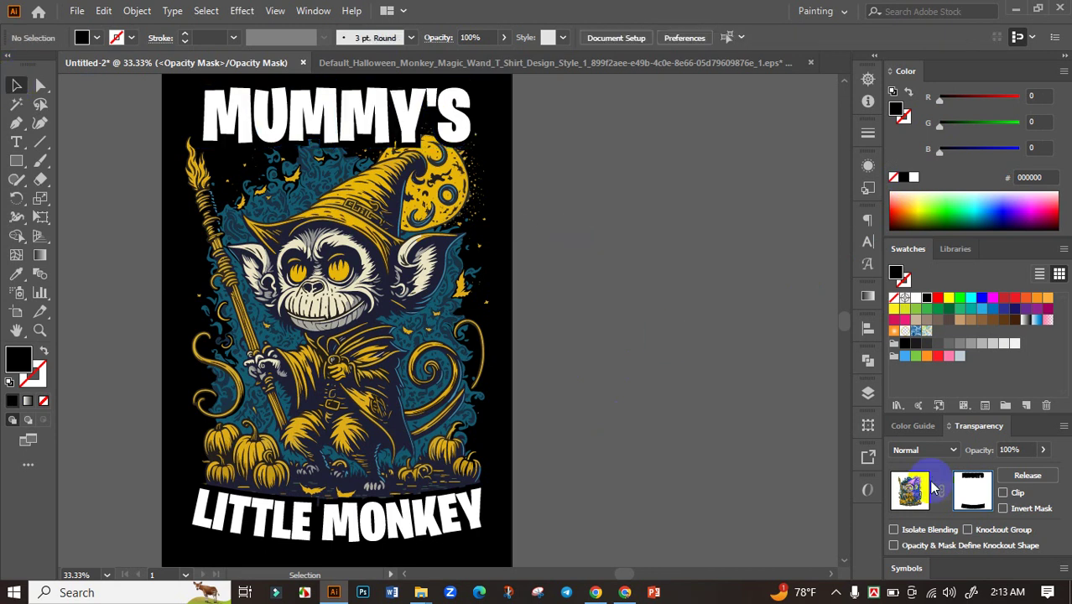
left_click(914, 494)
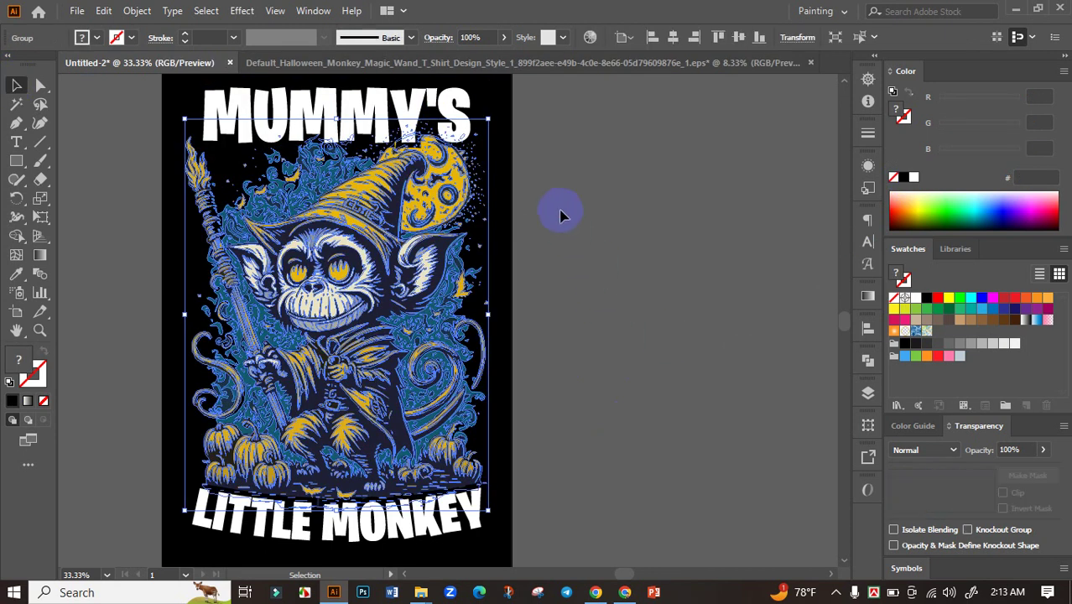
left_click(559, 210)
Try a bright yellow (ffff00) fill on "MUMMY'S"
left_click_drag(558, 211, 588, 246)
scroll(588, 248, "down", 1)
left_click_drag(610, 306, 587, 296)
left_click(415, 164)
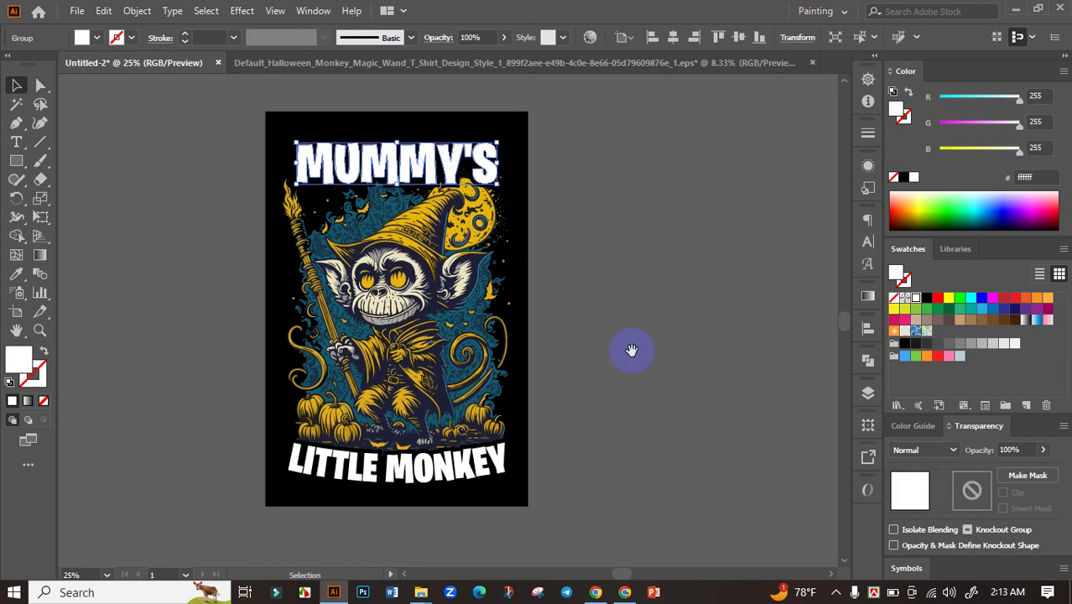
left_click_drag(633, 352, 605, 313)
left_click(948, 297)
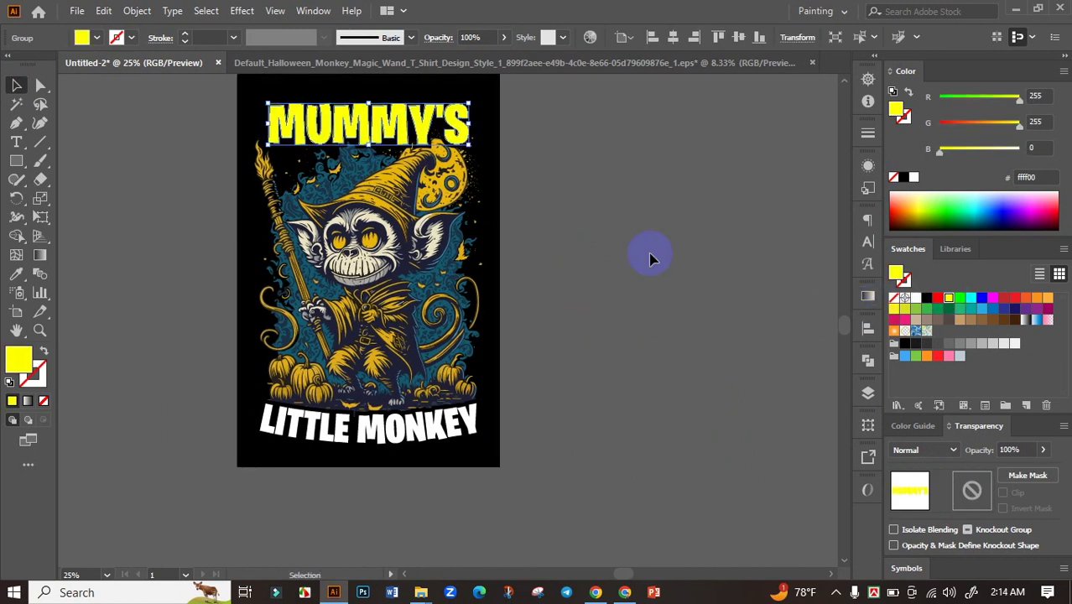
left_click(610, 224)
left_click_drag(611, 224, 612, 249)
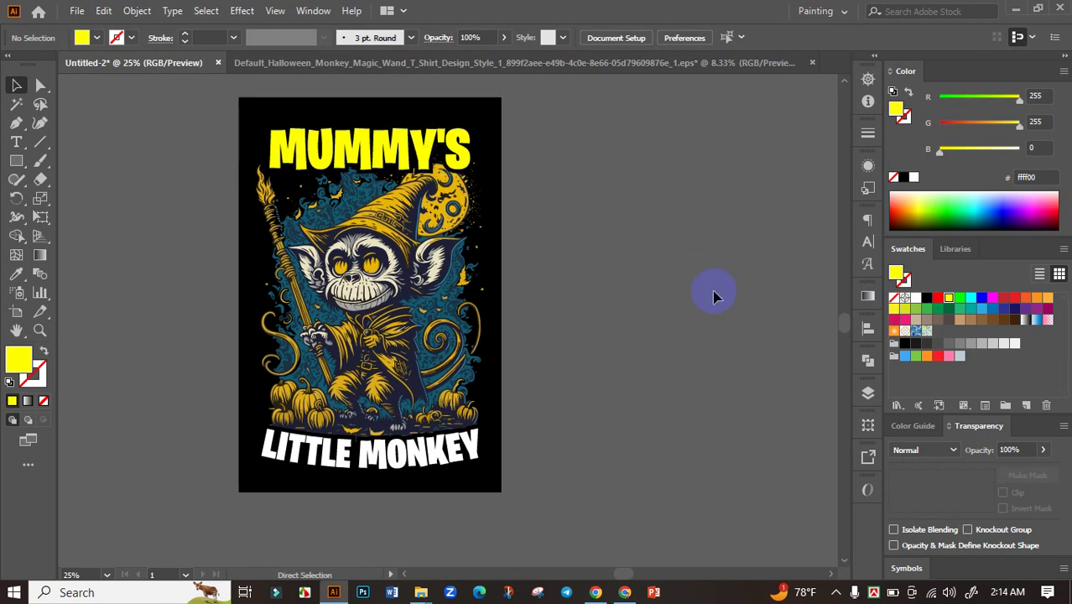
key("ctrl+z")
Fill the "MUMMY'S" lettering with the light grey f2f2f2 swatch
left_click(671, 294)
left_click(452, 159)
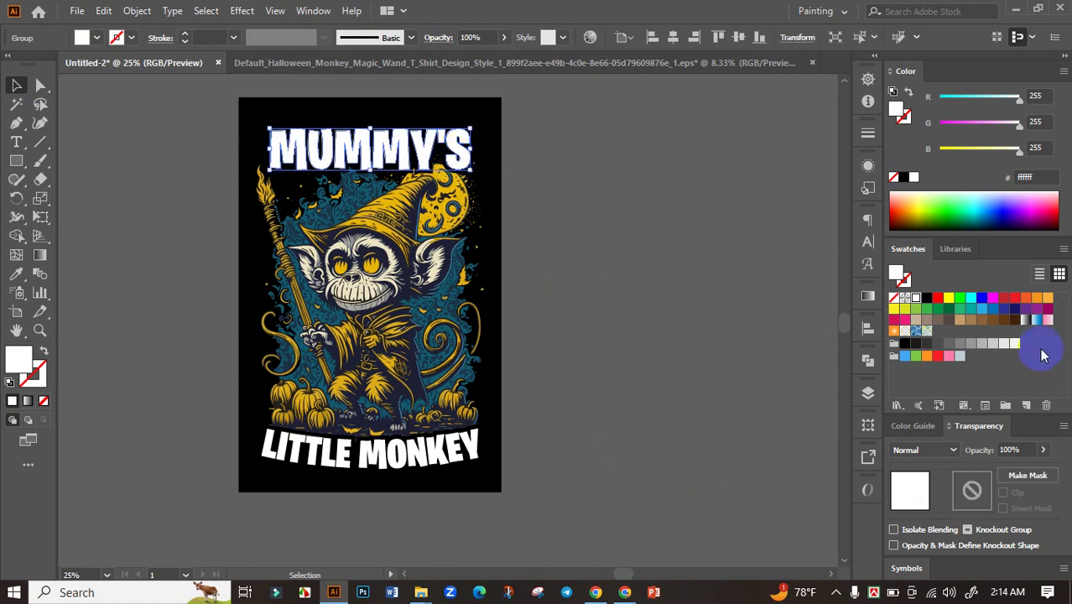
left_click(671, 340)
Fill "LITTLE MONKEY" with the golden yellow e8b60a sampled from the moon using the Eyedropper
scroll(587, 369, "down", 2)
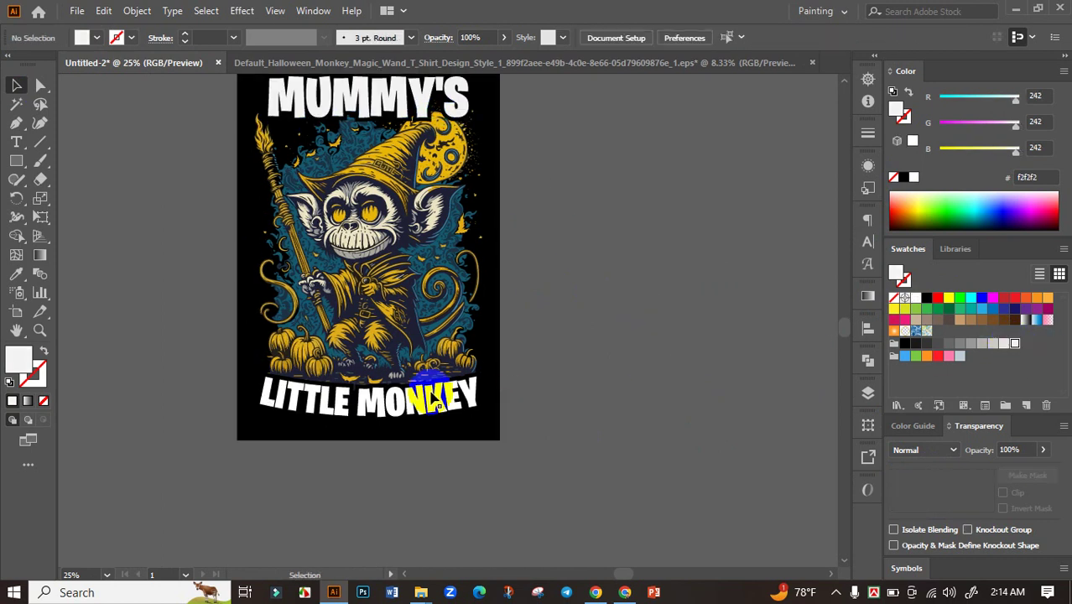
left_click(437, 403)
left_click(17, 273)
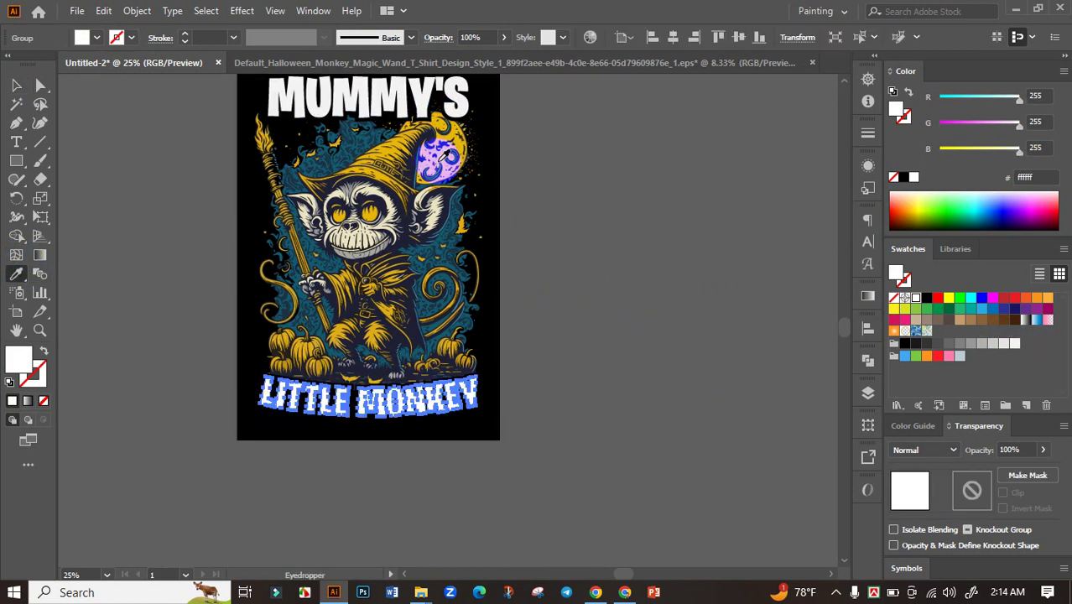
scroll(461, 138, "up", 3)
left_click(461, 149)
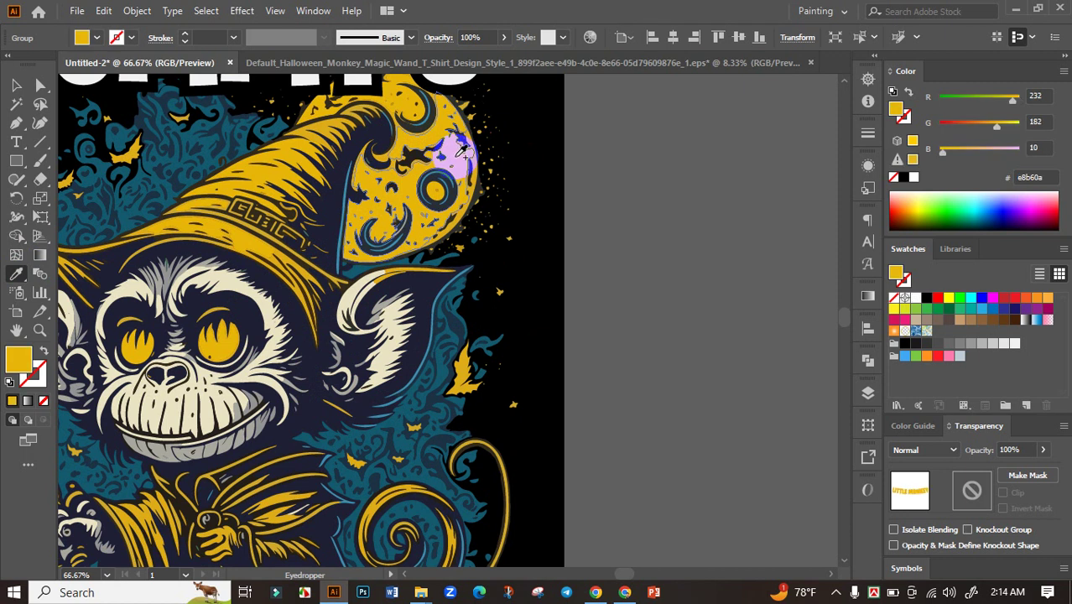
left_click(16, 85)
key("ctrl+minus")
key("ctrl+minus")
left_click(549, 311)
Group the monkey artwork with both slogan lines and enlarge the group proportionally to nearly the artboard's full width
left_click_drag(565, 375, 589, 434)
scroll(581, 306, "down", 2)
scroll(593, 345, "down", 2)
scroll(553, 379, "up", 3)
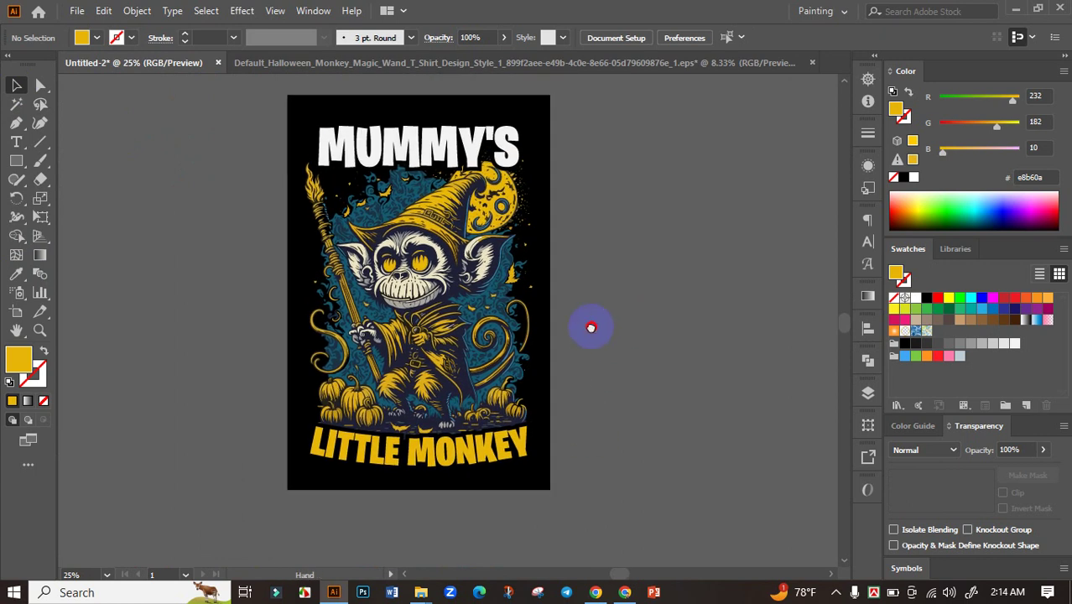
left_click_drag(592, 327, 568, 342)
left_click_drag(642, 393, 618, 364)
left_click_drag(583, 475, 641, 531)
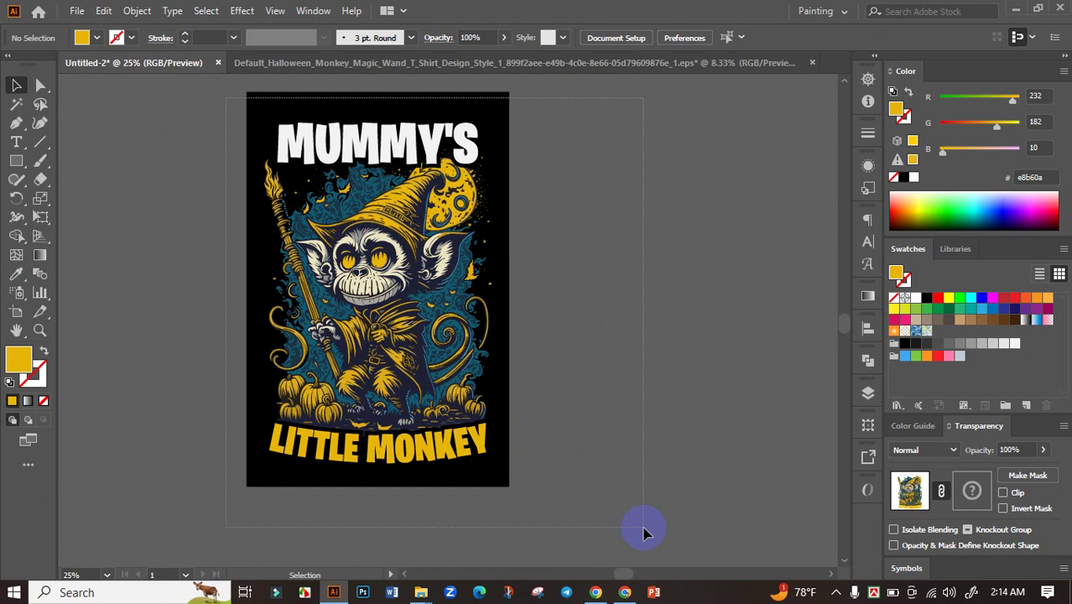
key("ctrl+g")
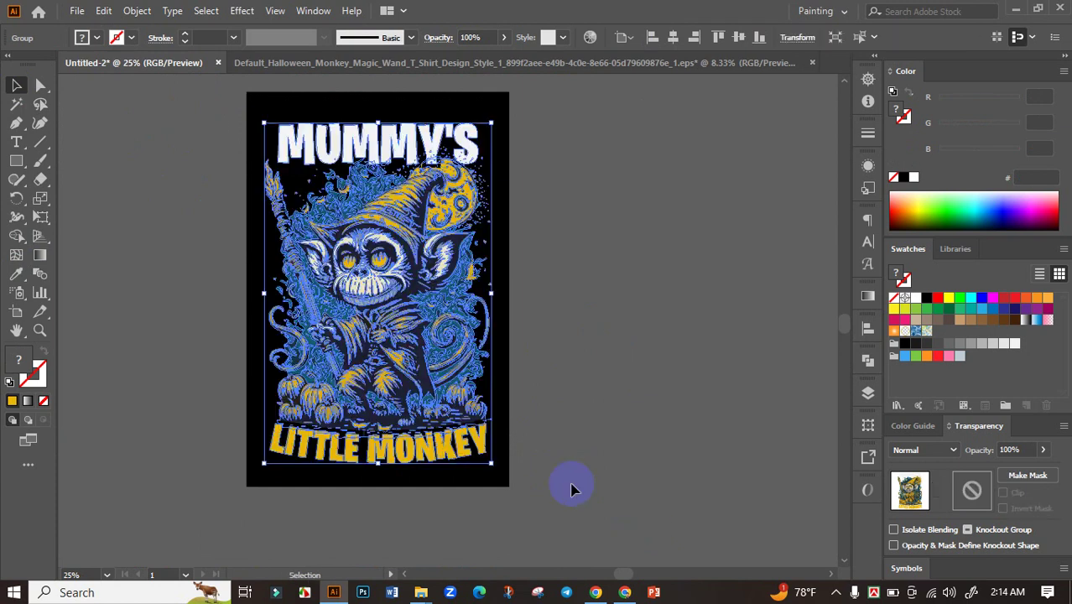
left_click_drag(489, 463, 509, 486)
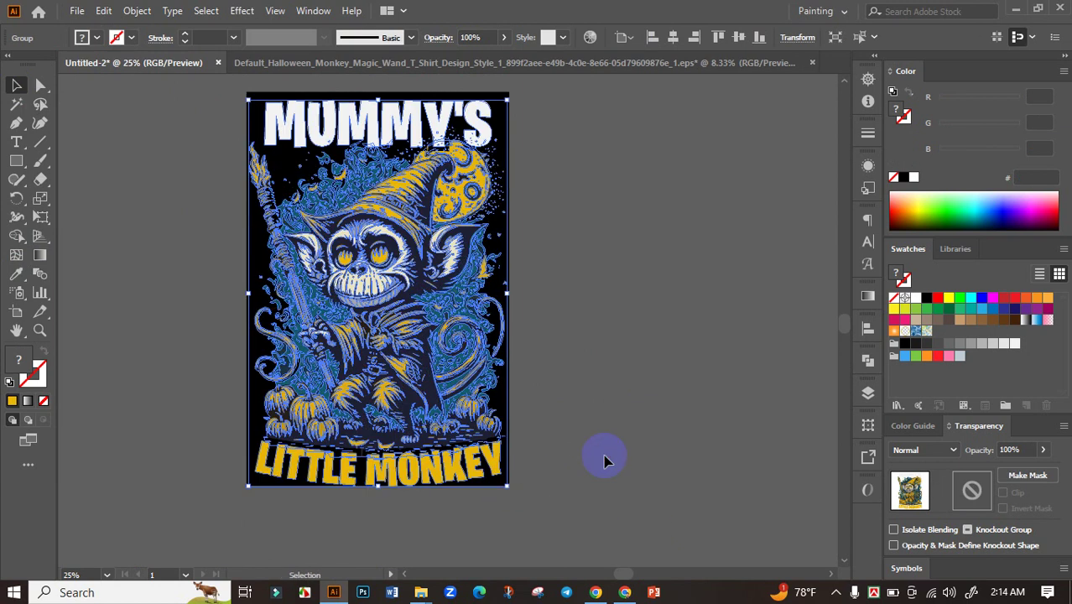
left_click(603, 460)
Center the grouped design vertically on the artboard and deselect it
left_click(400, 311)
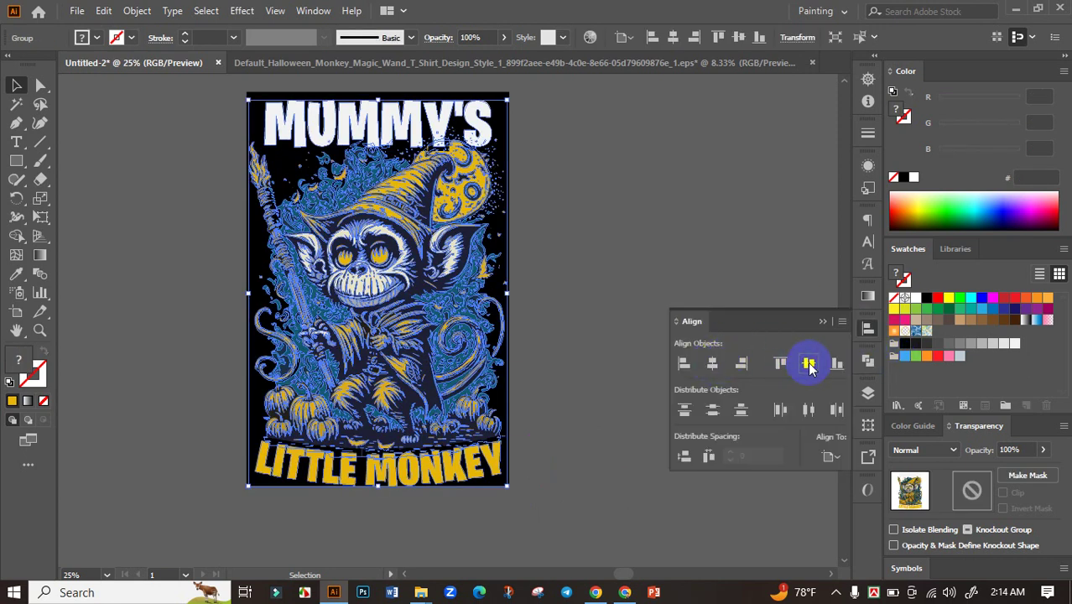
left_click(809, 366)
left_click(822, 321)
left_click(667, 335)
key("space")
left_click_drag(629, 302, 644, 319)
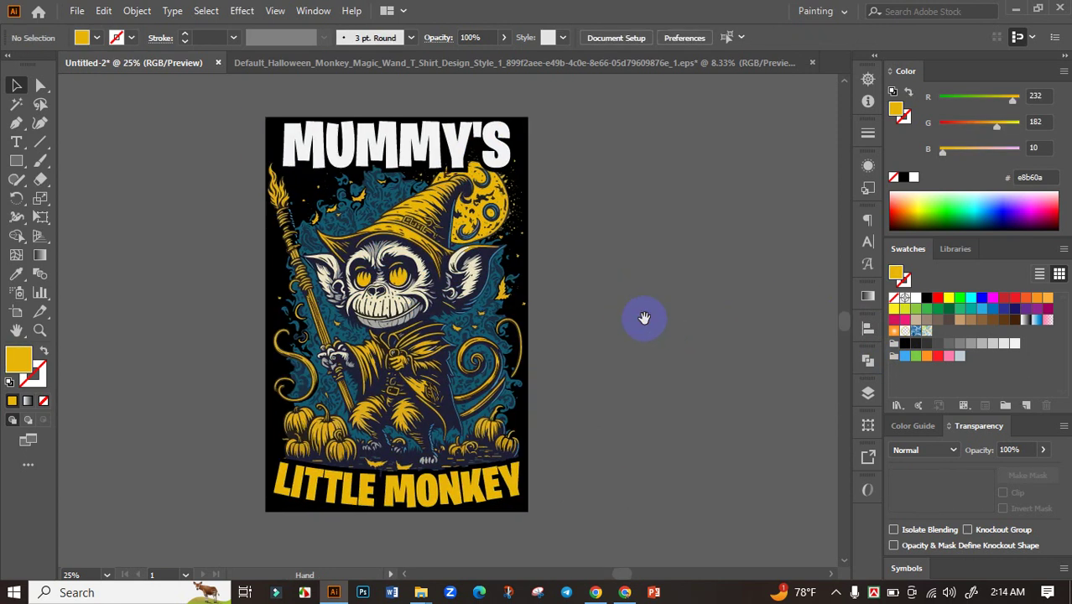